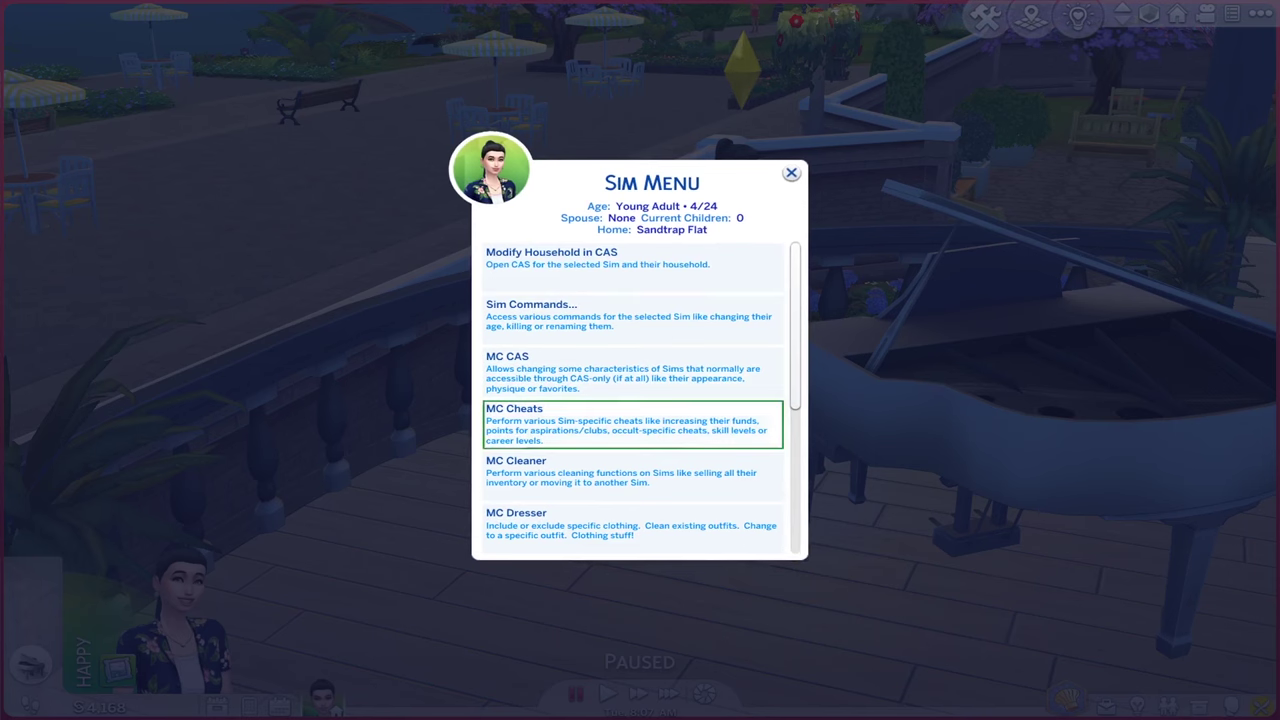
Open the Sim's BetterSims options, then return to the top level of the BetterSims menu
scroll(633, 400, down, 2)
scroll(633, 400, down, 1)
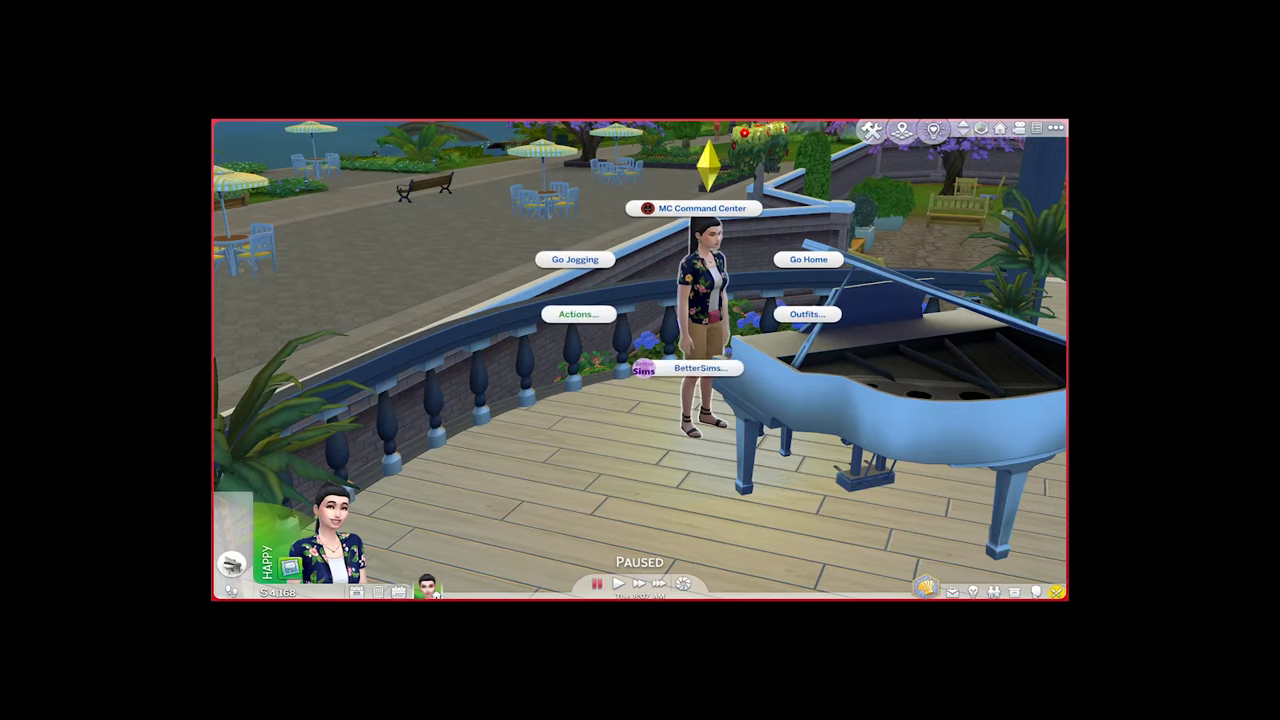
click(700, 368)
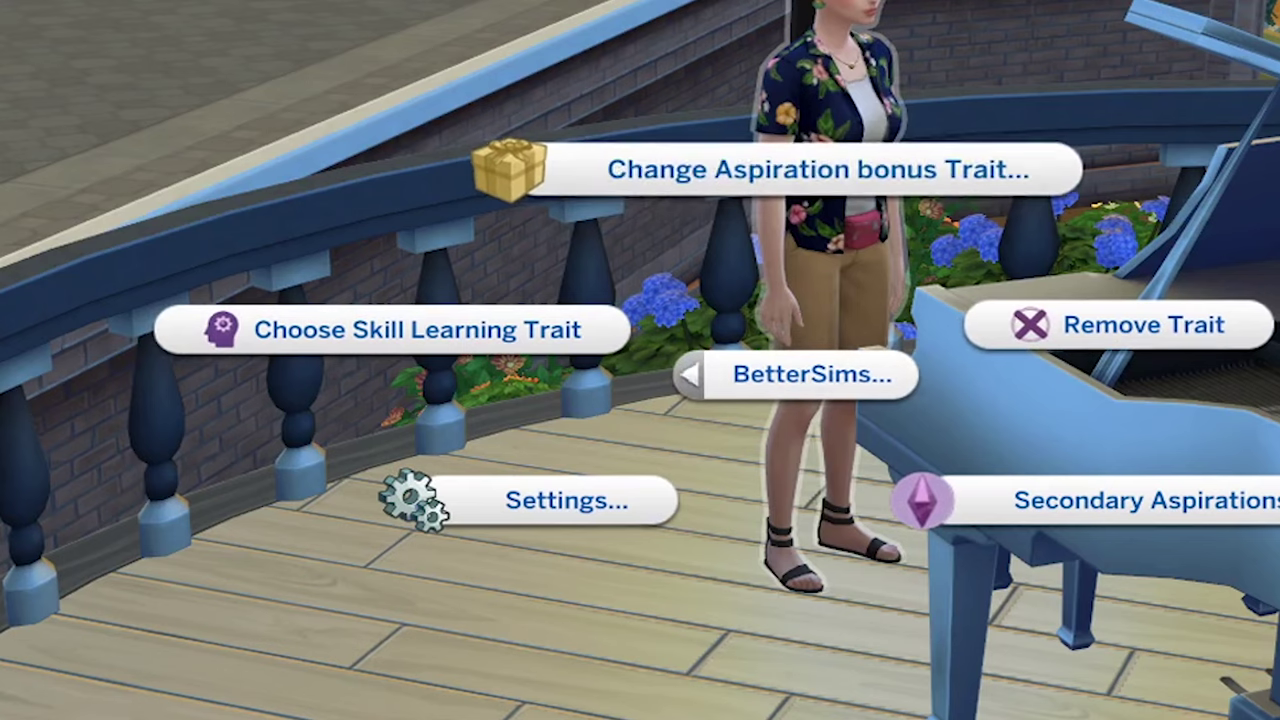
click(795, 374)
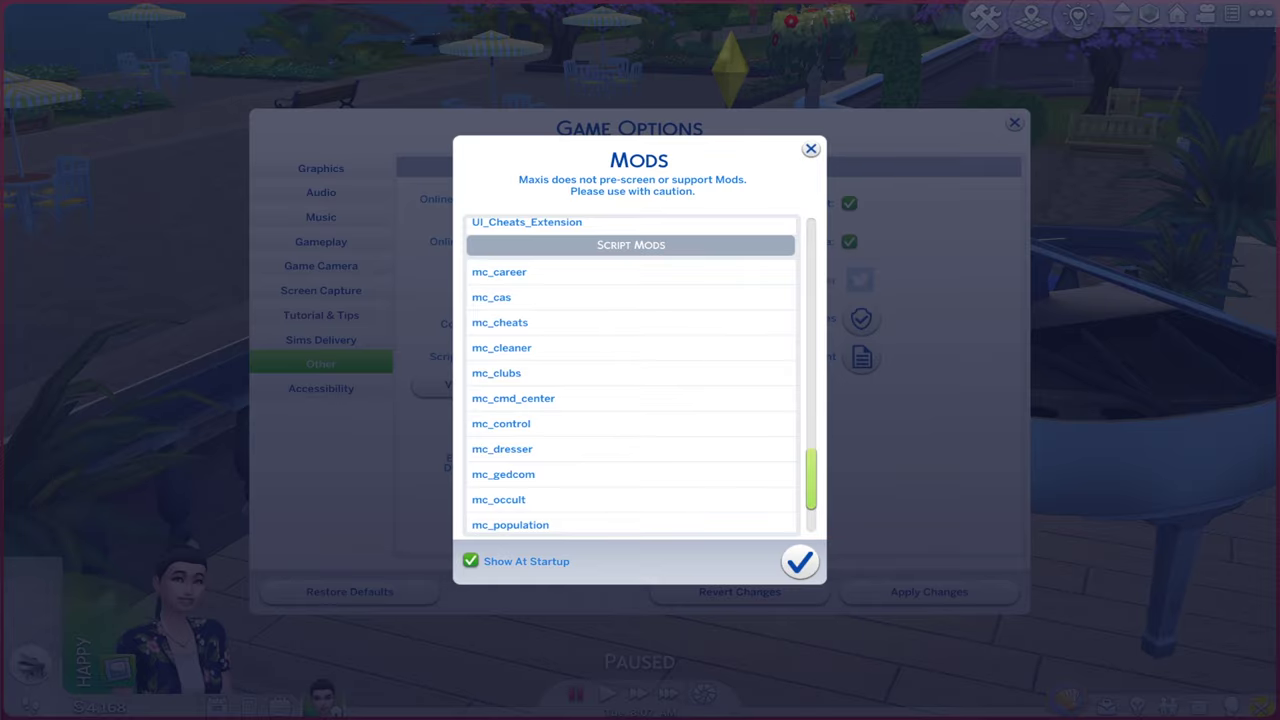
scroll(630, 400, down, 2)
scroll(630, 400, up, 12)
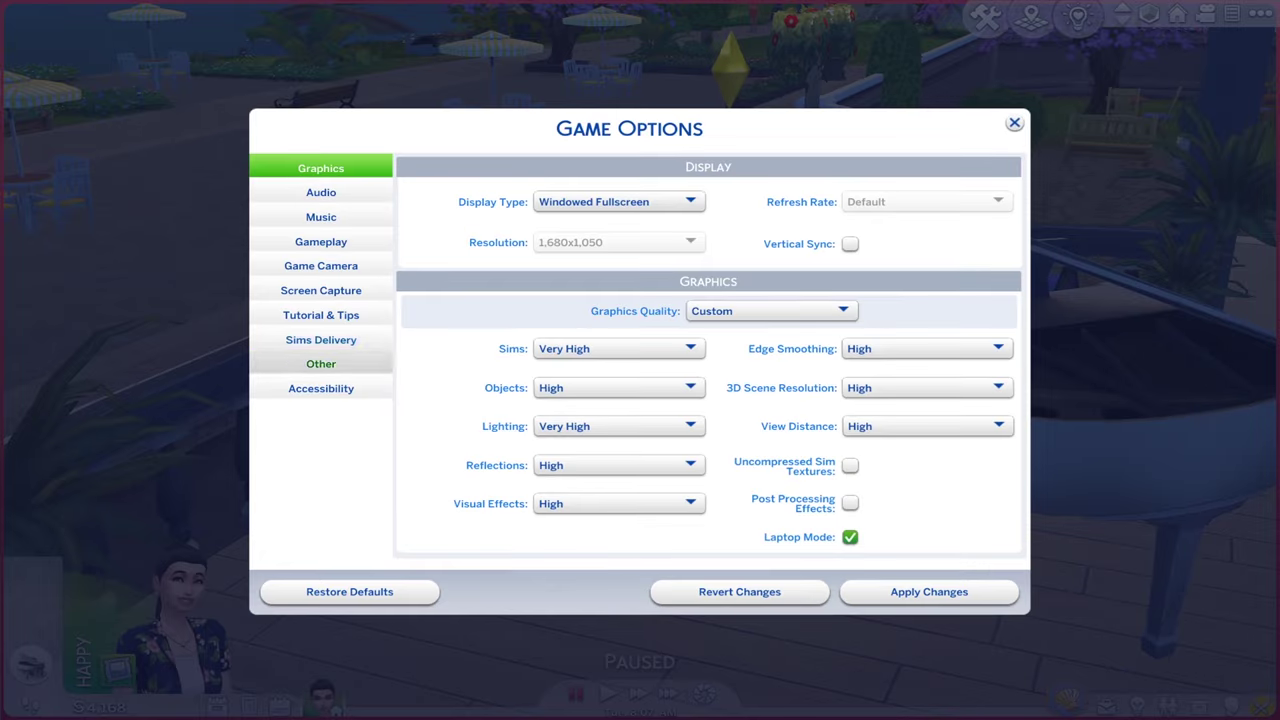
Review the installed mods under Game Options > Other > View Custom Content
click(321, 364)
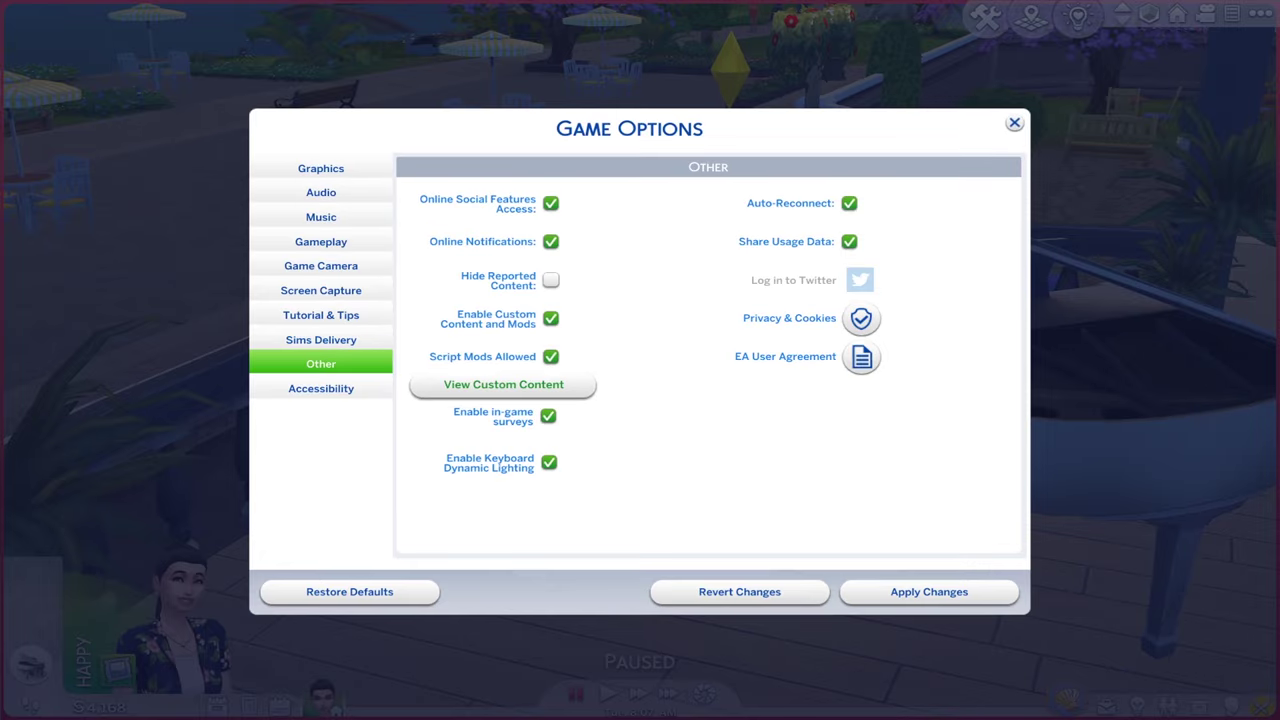
click(517, 382)
scroll(630, 400, down, 20)
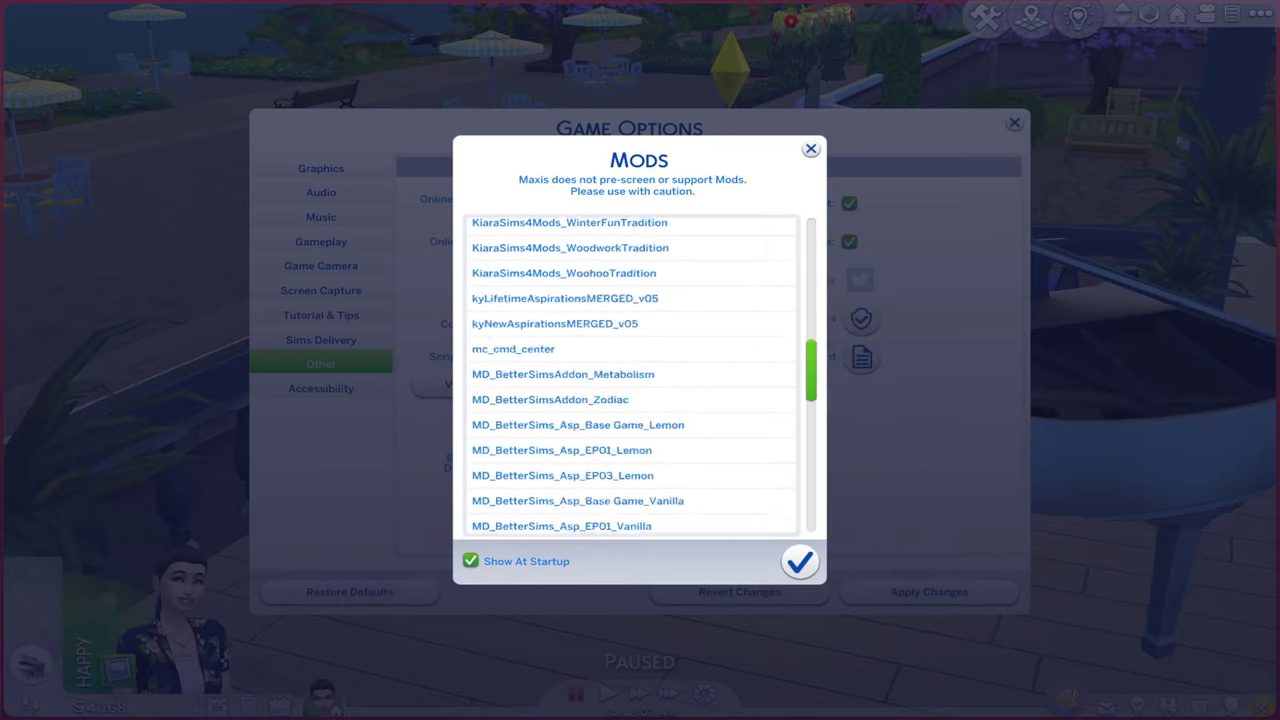
scroll(630, 400, up, 5)
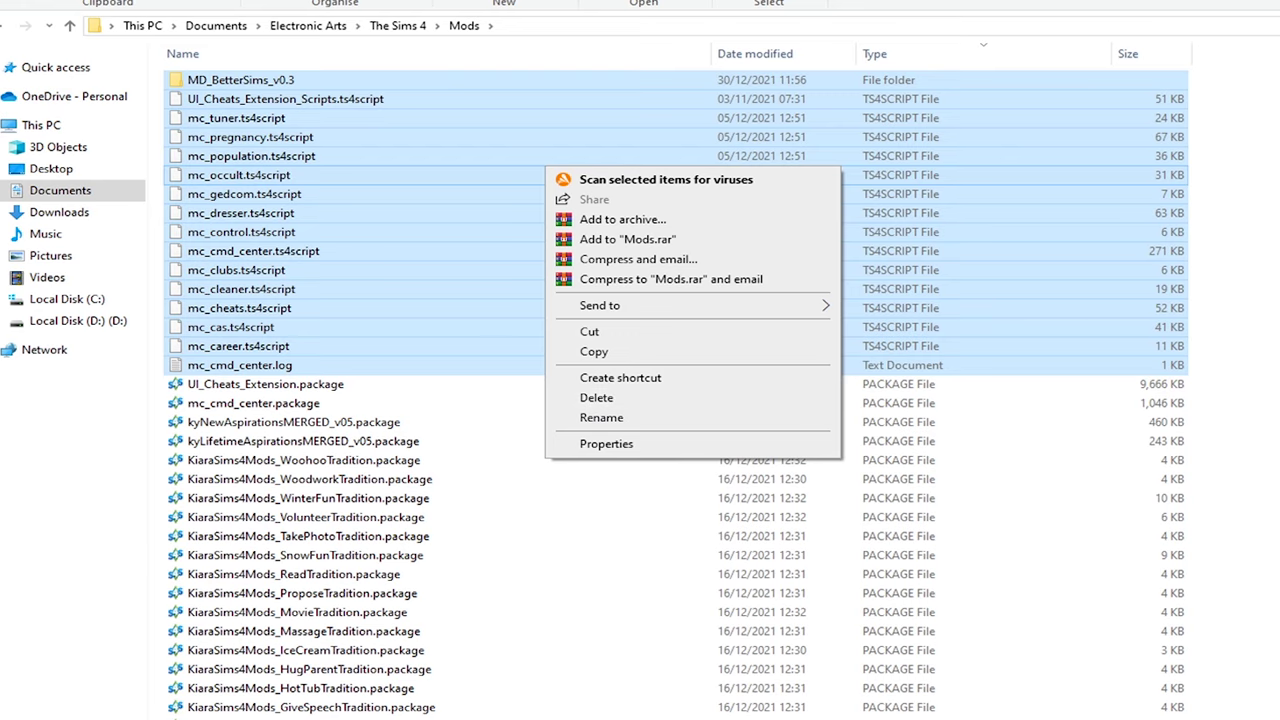
Clear the selection and browse the BetterSims settings options on the Sim
click(971, 550)
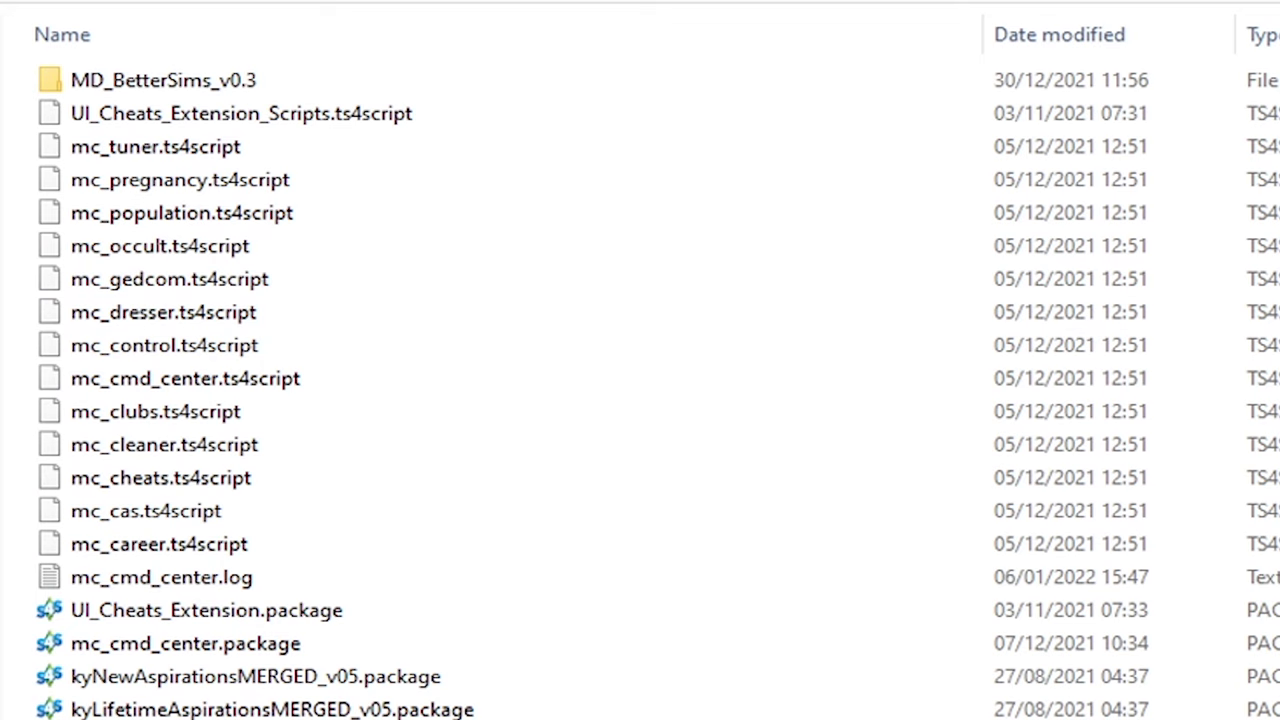
click(266, 88)
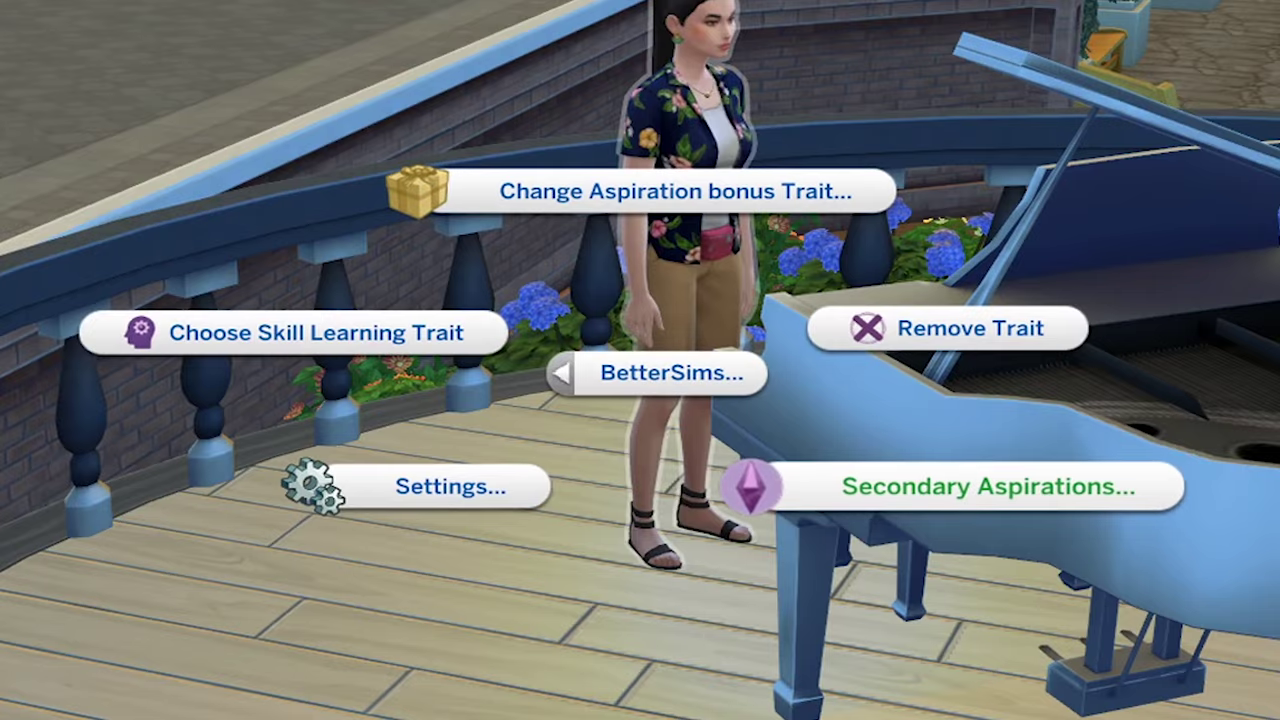
click(450, 486)
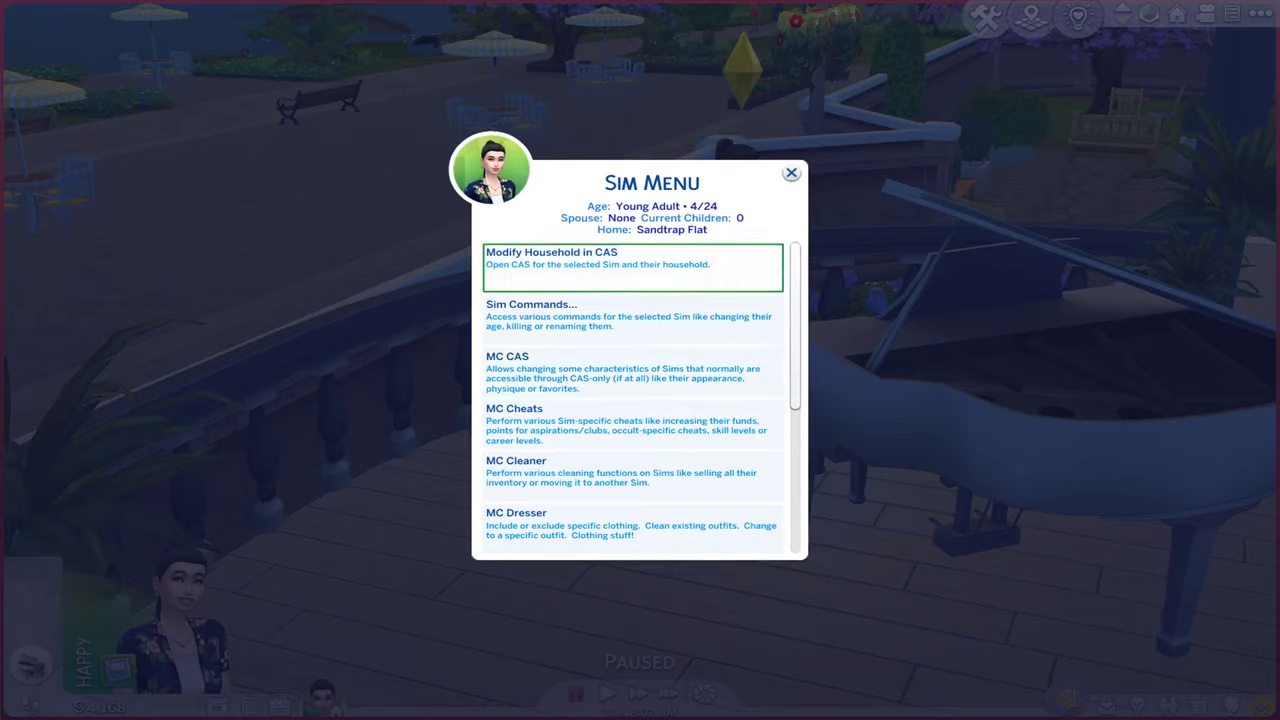
scroll(635, 400, down, 3)
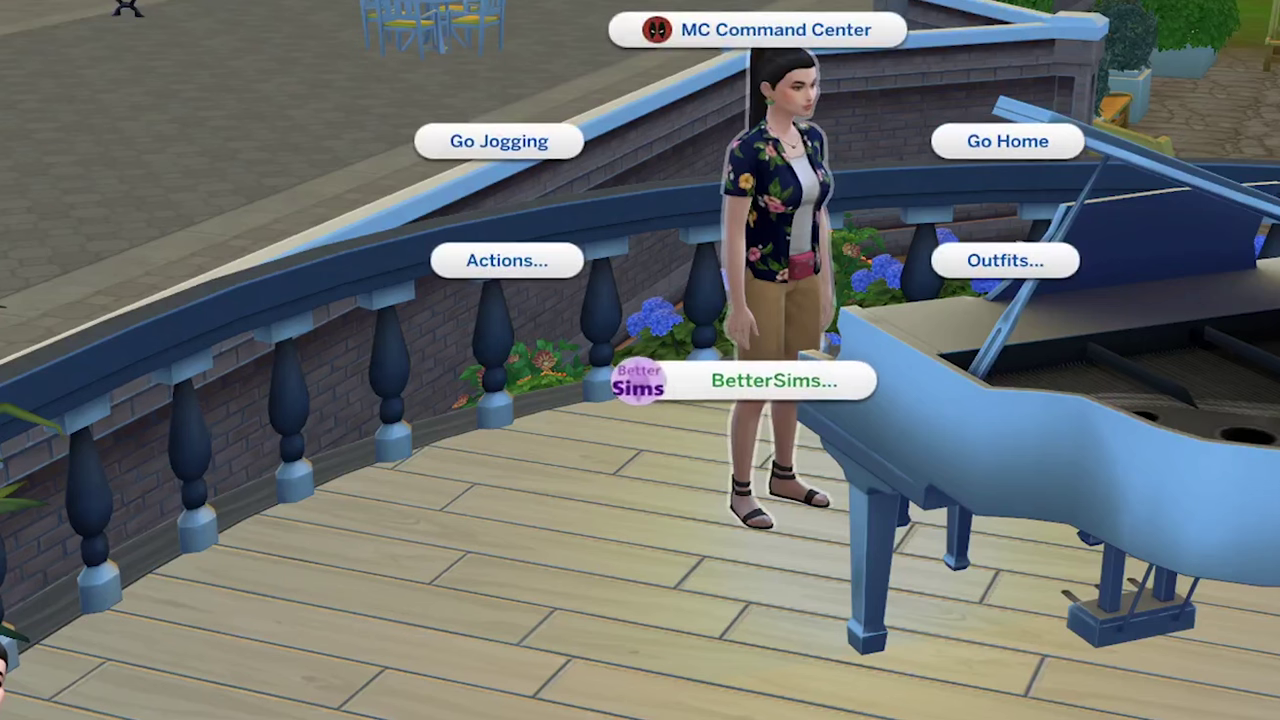
Navigate to Documents > Electronic Arts > The Sims 4 > Mods
click(774, 380)
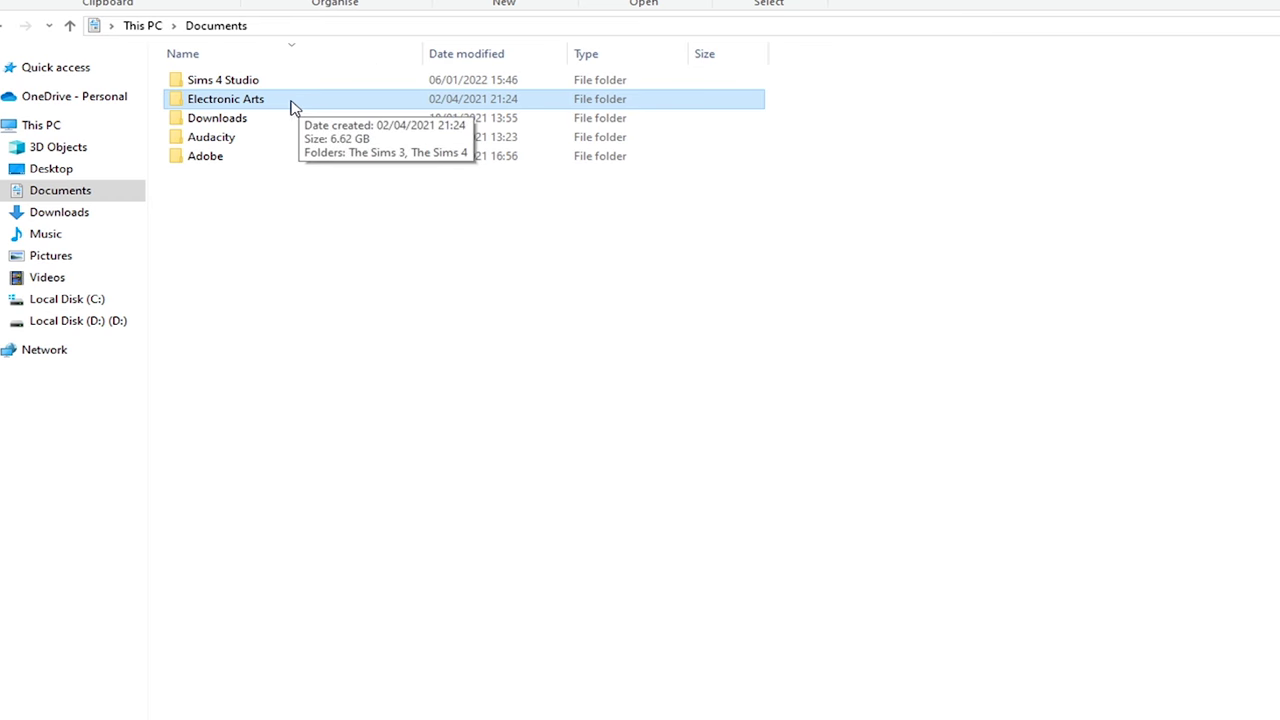
double_click(293, 104)
double_click(246, 100)
double_click(205, 174)
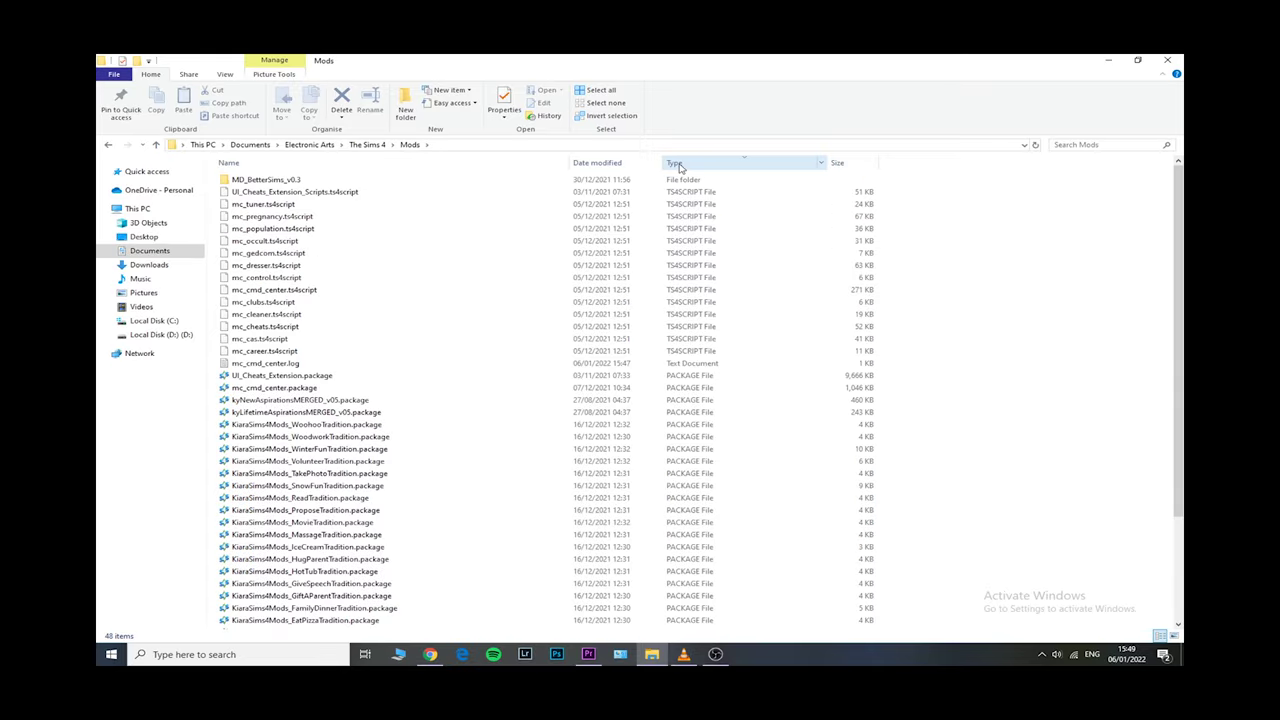
Sort the Mods folder contents by Type in descending order
click(679, 165)
click(679, 165)
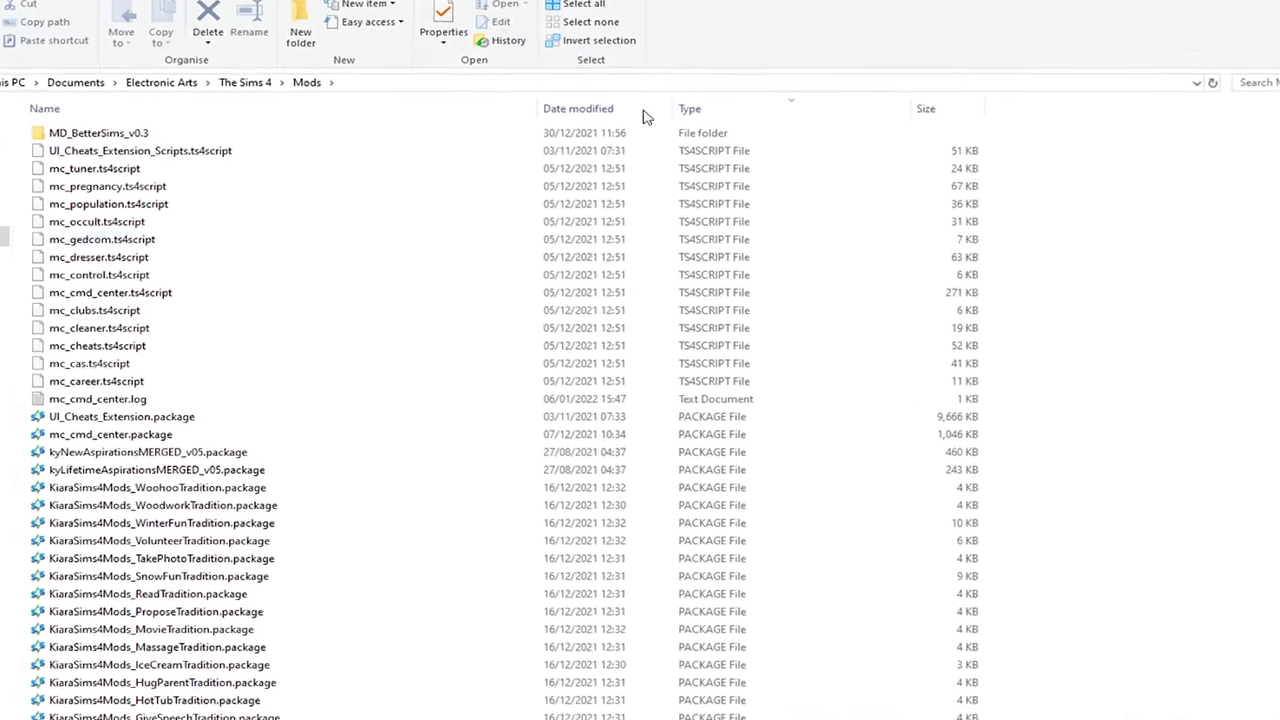
click(697, 108)
click(697, 108)
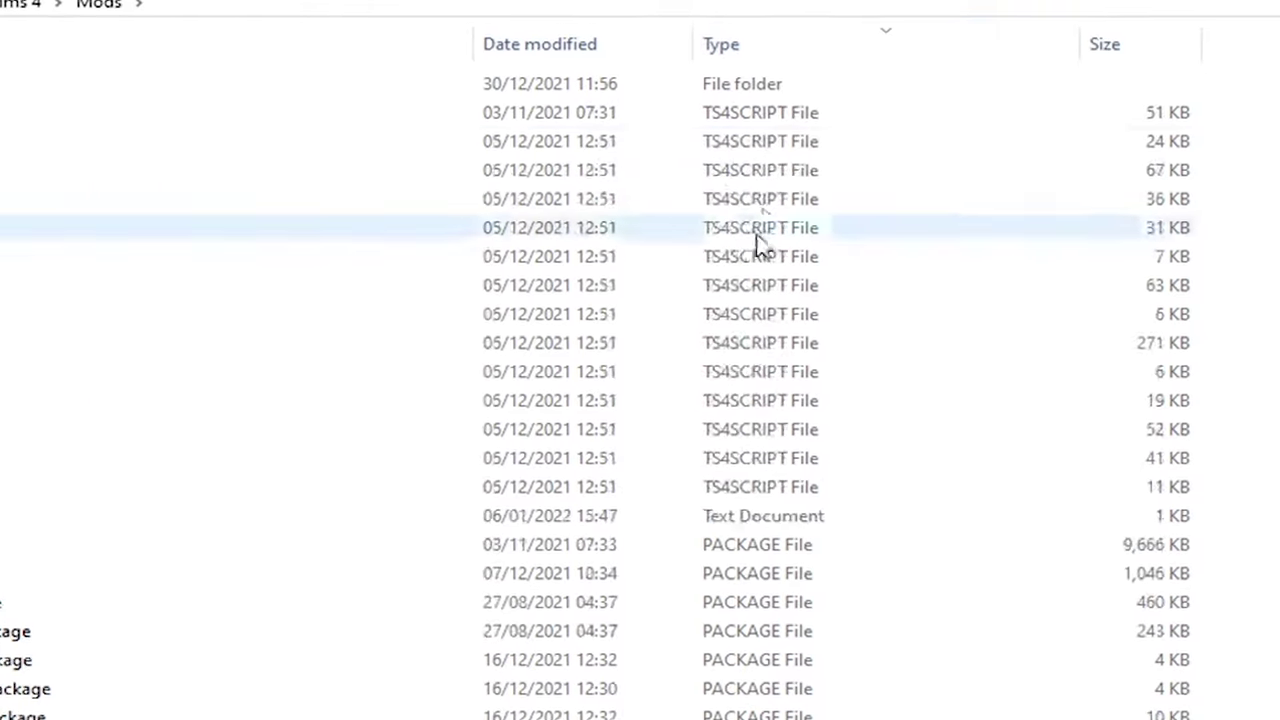
Select MD_BetterSims_v0.3 through mc_cmd_center.log and delete them
click(757, 118)
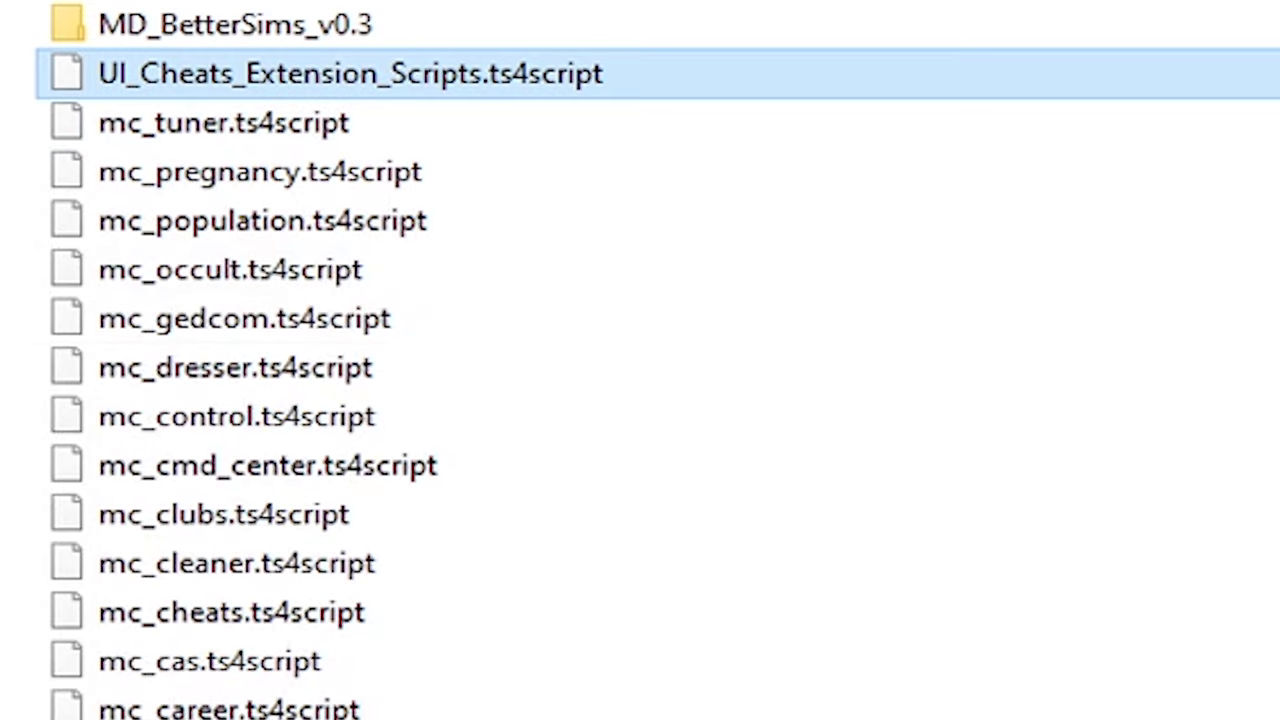
shift+click(600, 708)
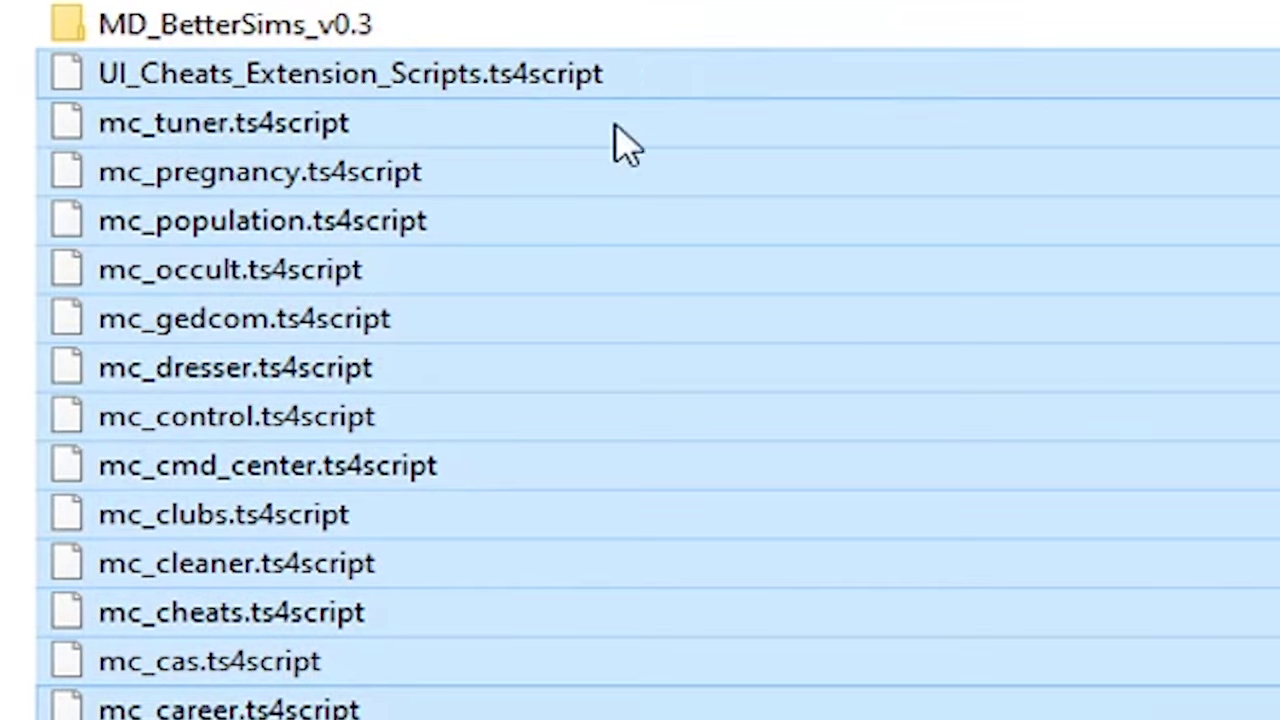
click(643, 29)
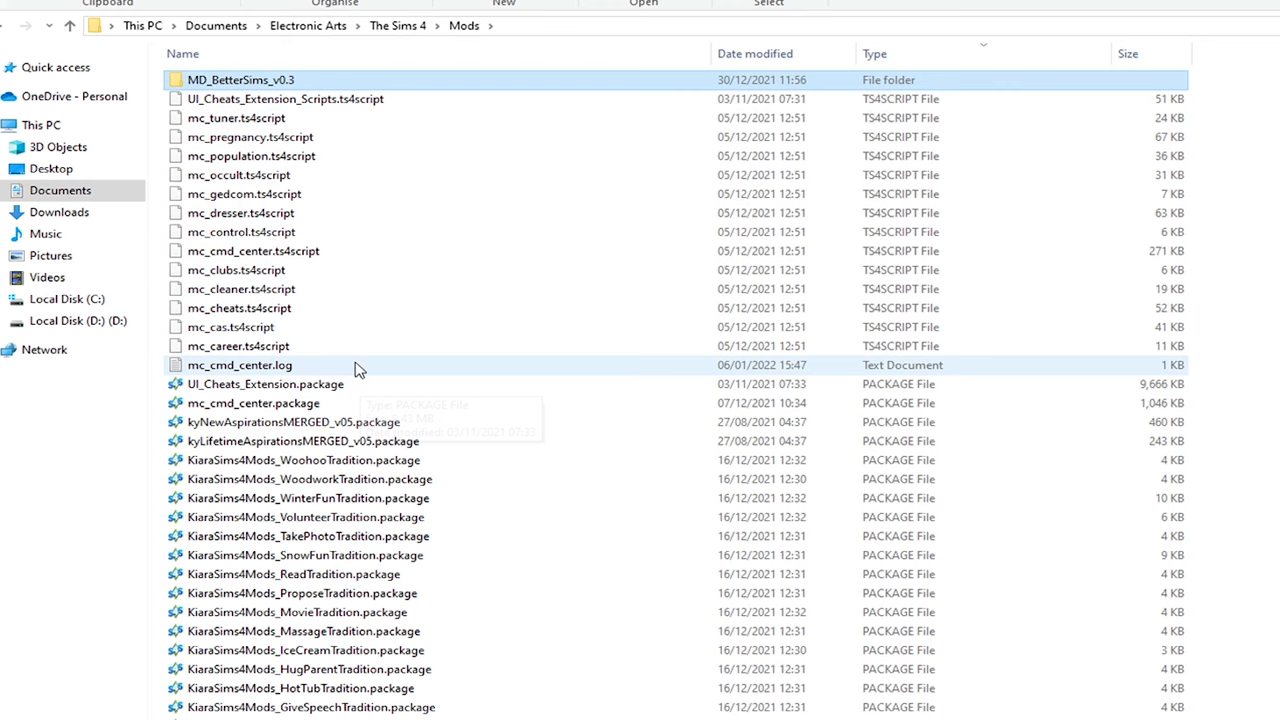
shift+click(358, 367)
right_click(545, 166)
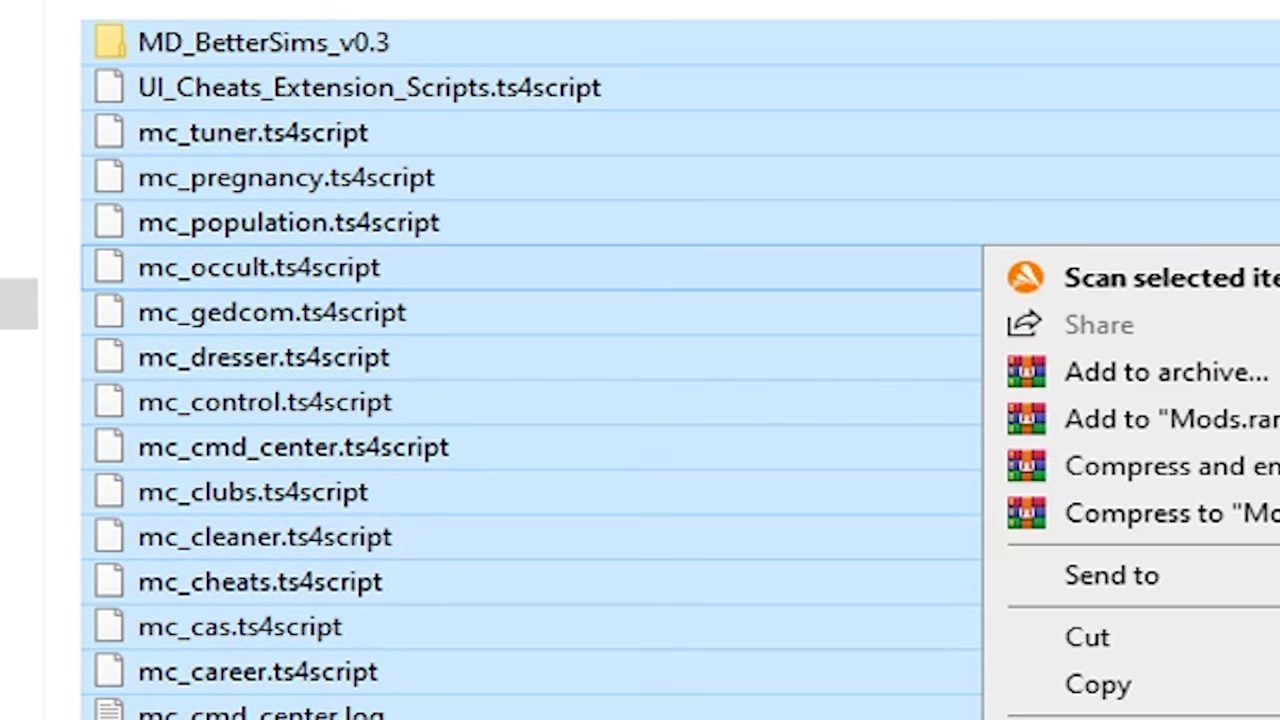
click(934, 543)
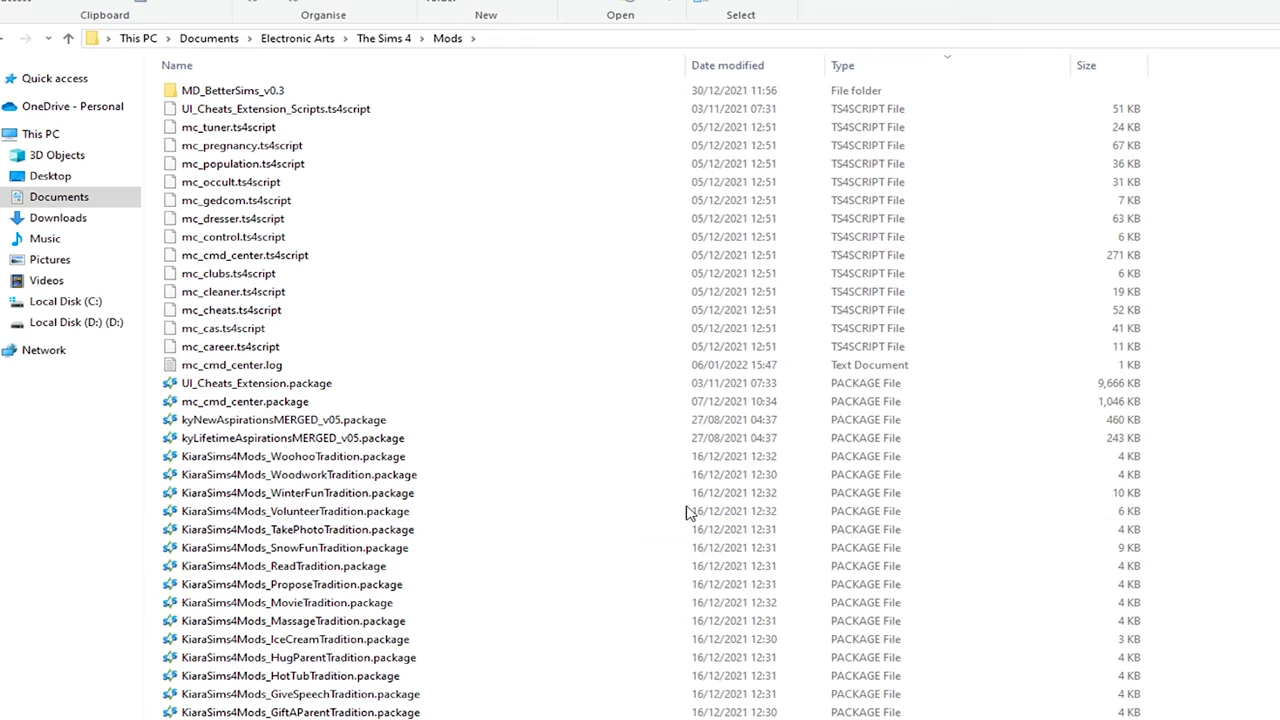
right_click(315, 350)
click(356, 573)
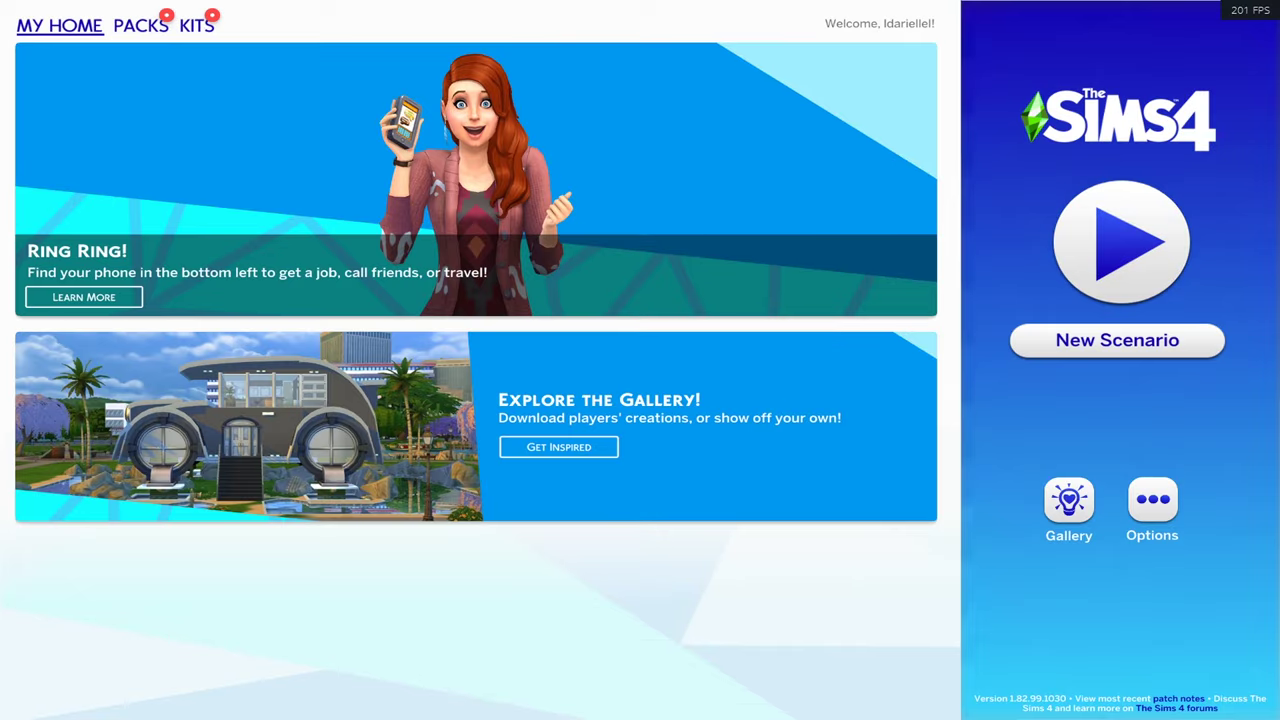
Exit The Sims 4 from the game menu, confirming the exit
click(1152, 499)
click(640, 523)
click(743, 397)
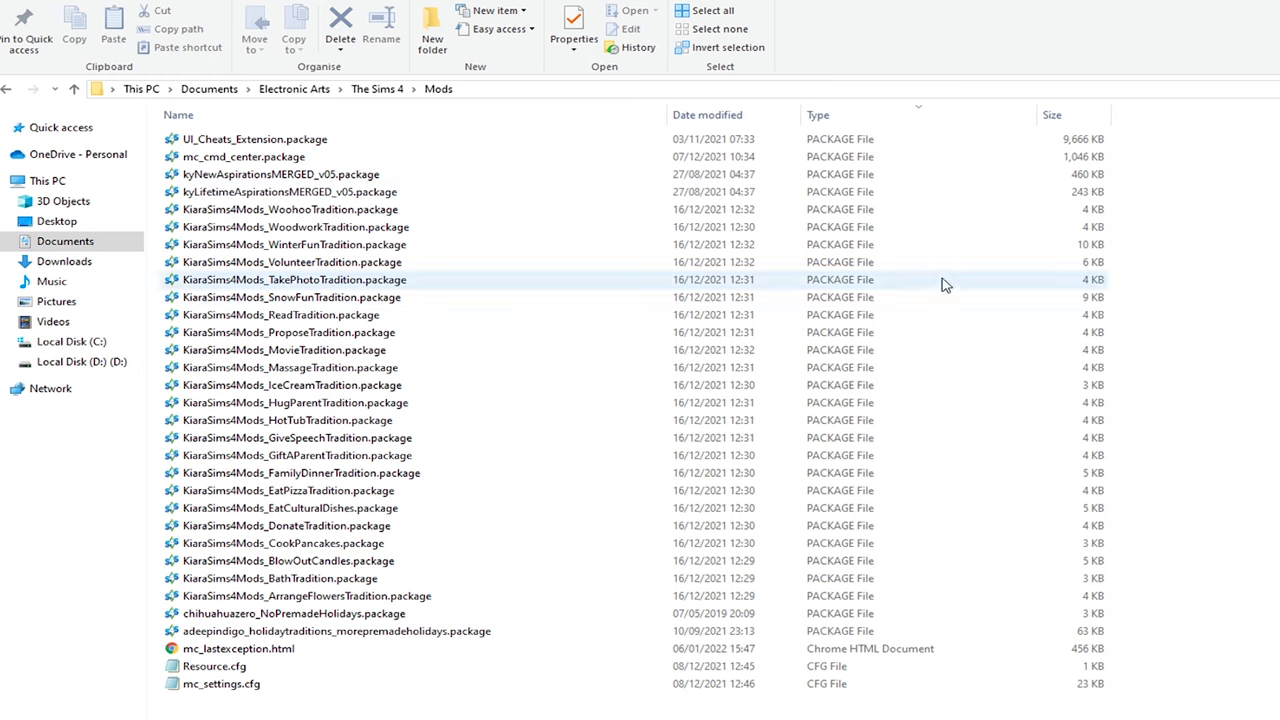
Delete the localthumbcache.package cache file from The Sims 4 folder
click(378, 89)
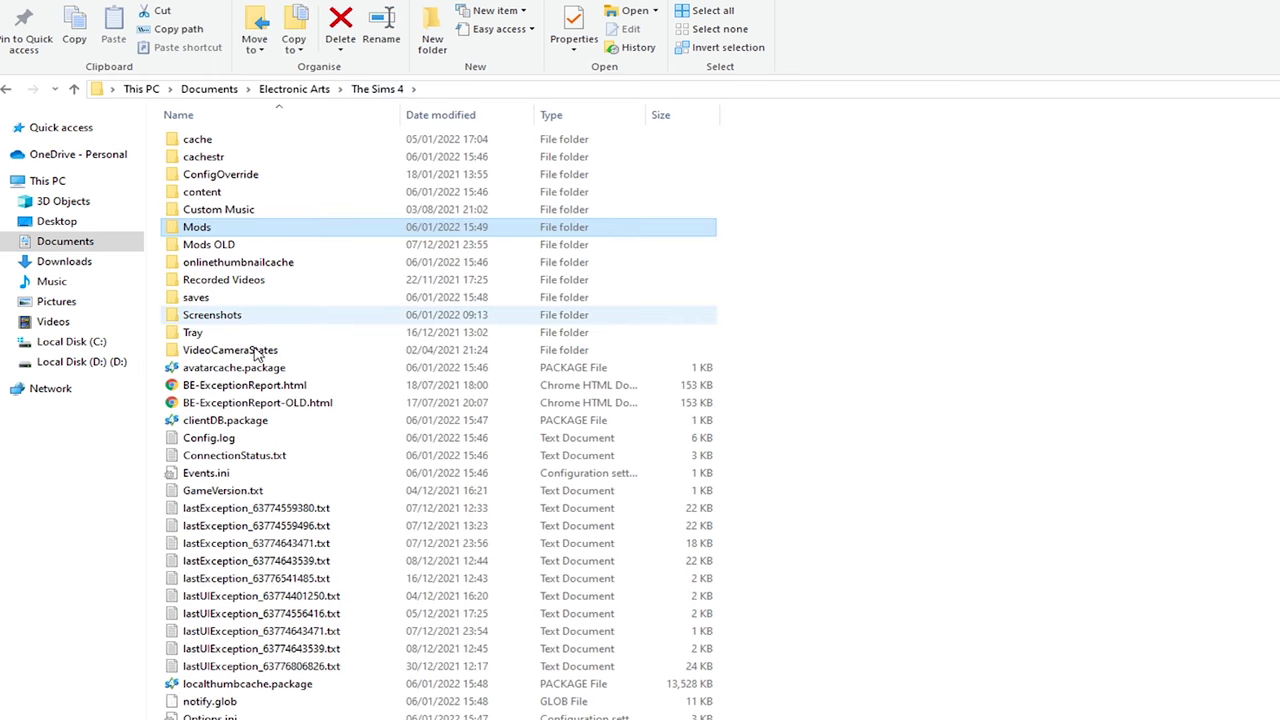
scroll(270, 410, down, 1)
click(361, 669)
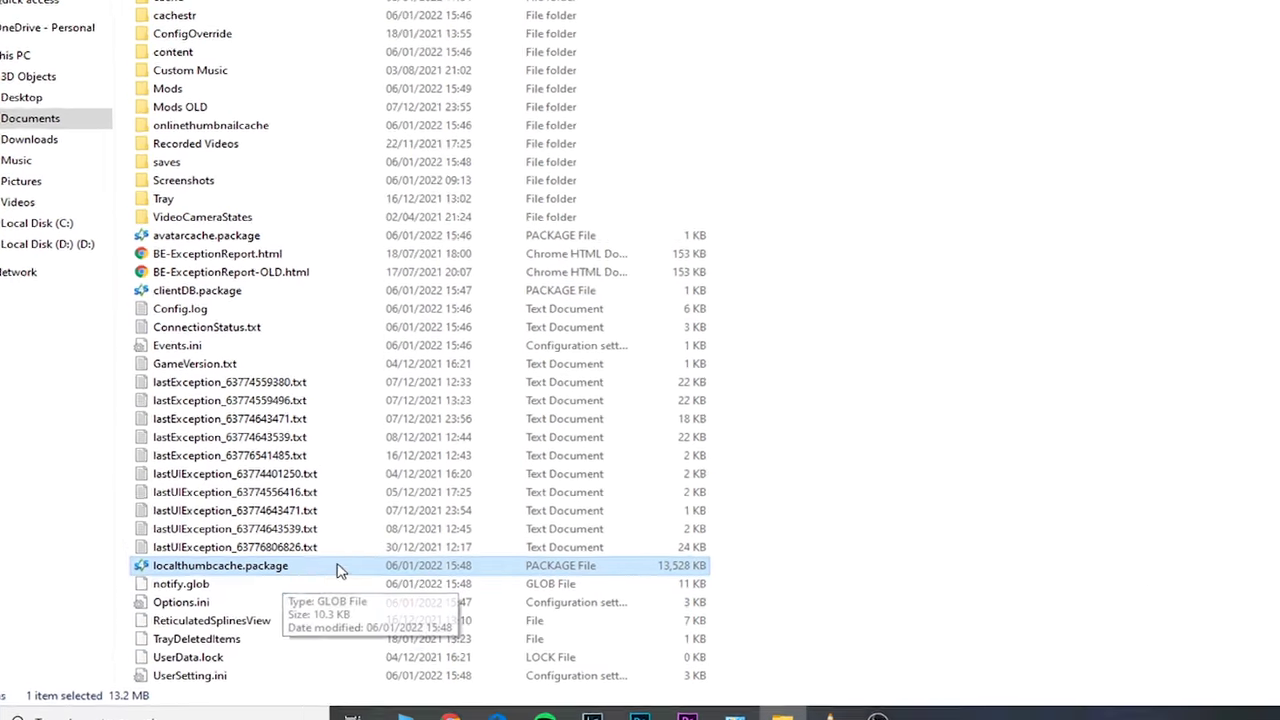
right_click(322, 566)
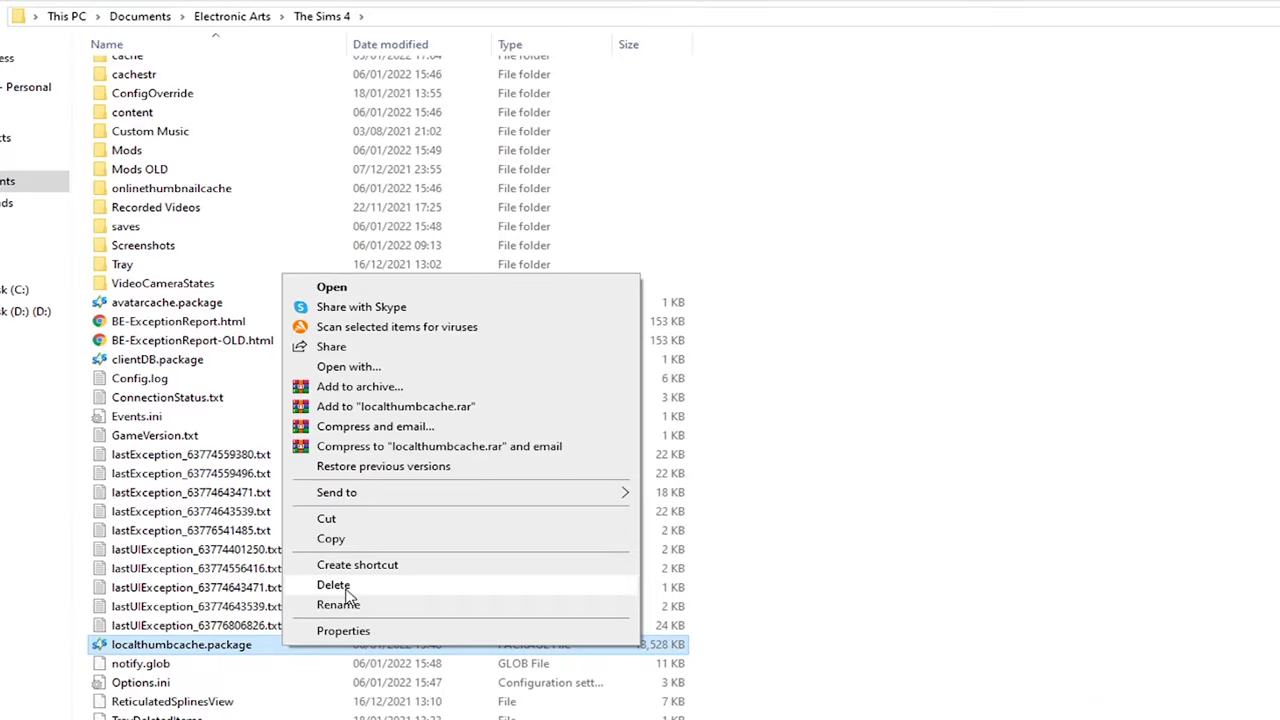
click(348, 586)
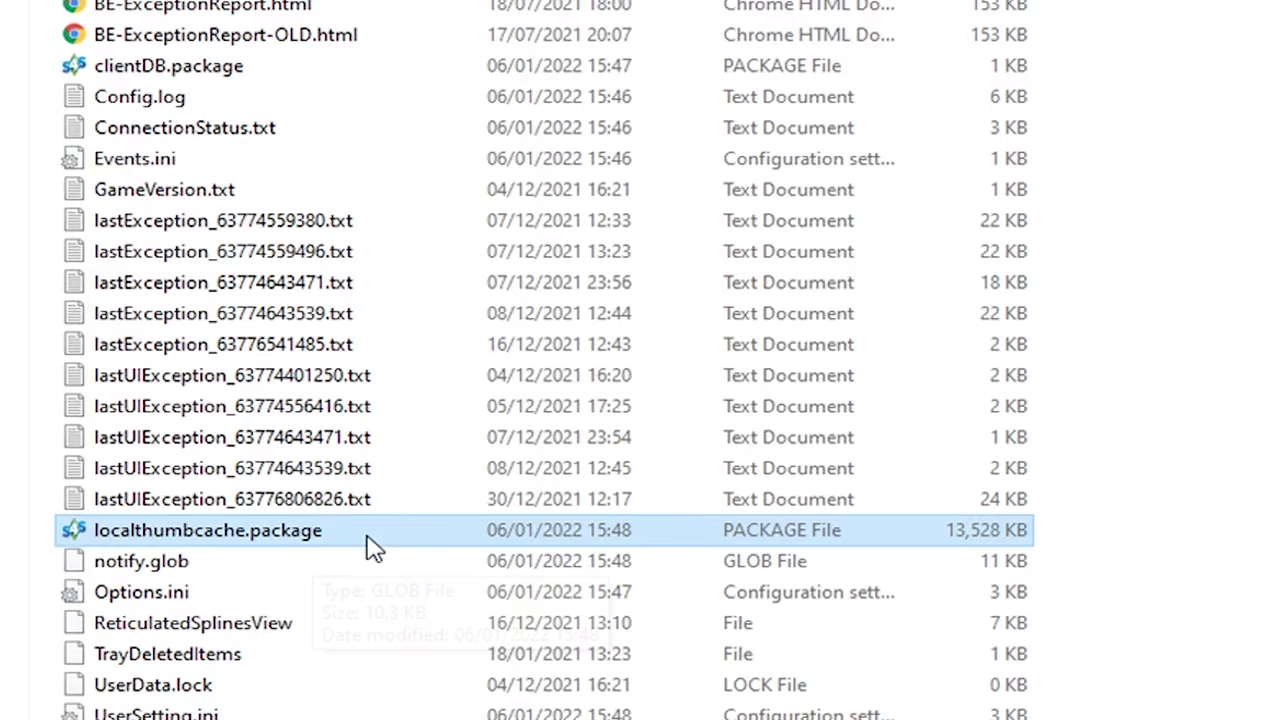
right_click(282, 652)
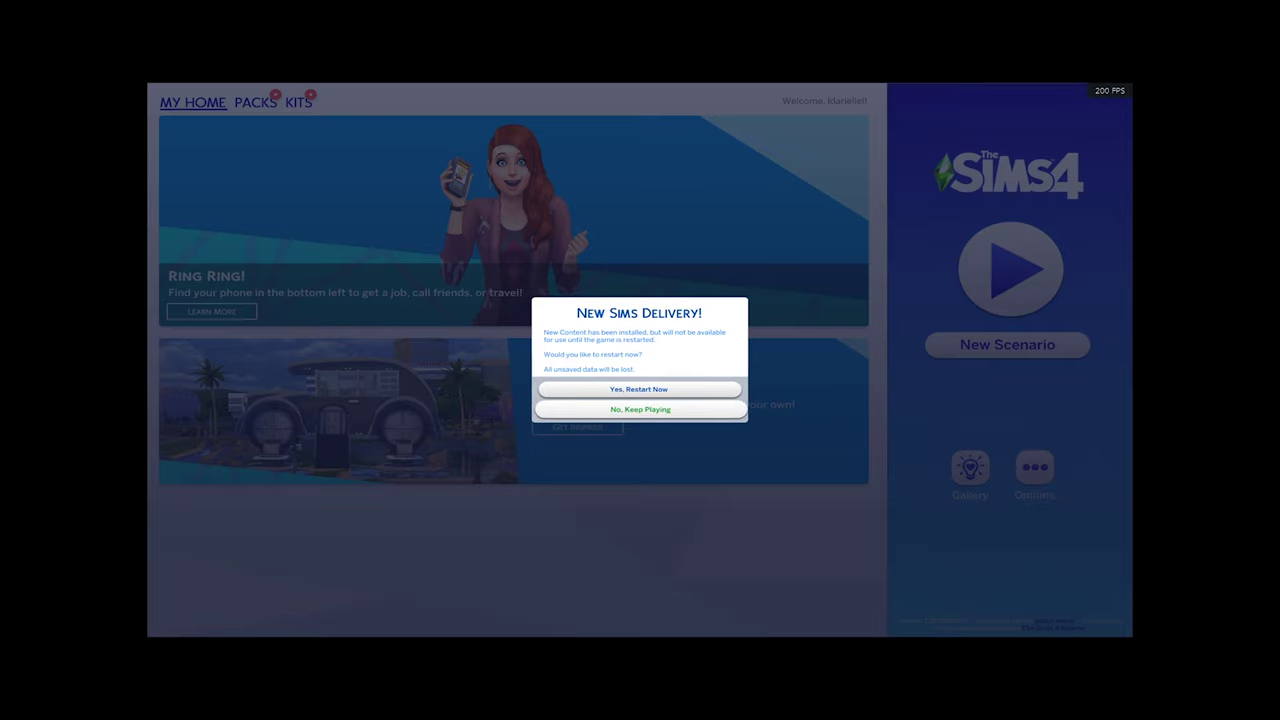
Dismiss the New Sims Delivery prompt and choose to exit the game
key(Escape)
key(Escape)
click(640, 520)
key(Escape)
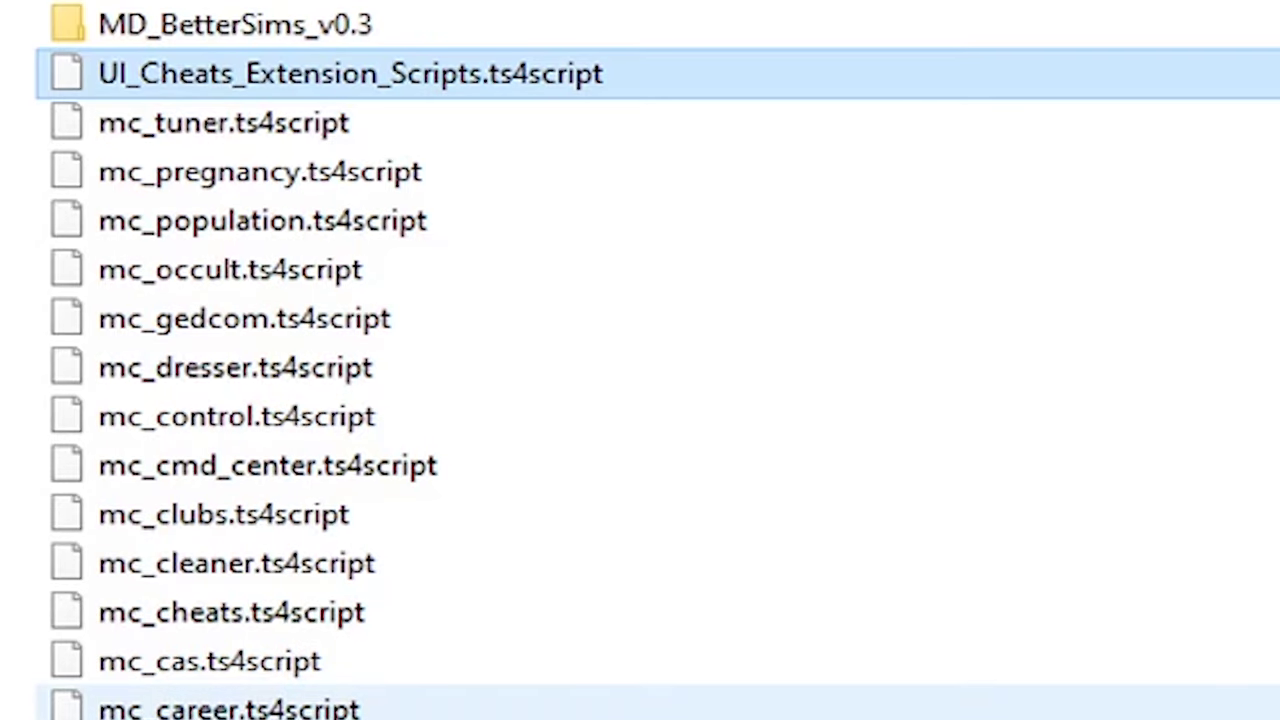
Select MD_BetterSims_v0.3 through mc_cmd_center.log in Mods and bring up their actions
shift+click(200, 706)
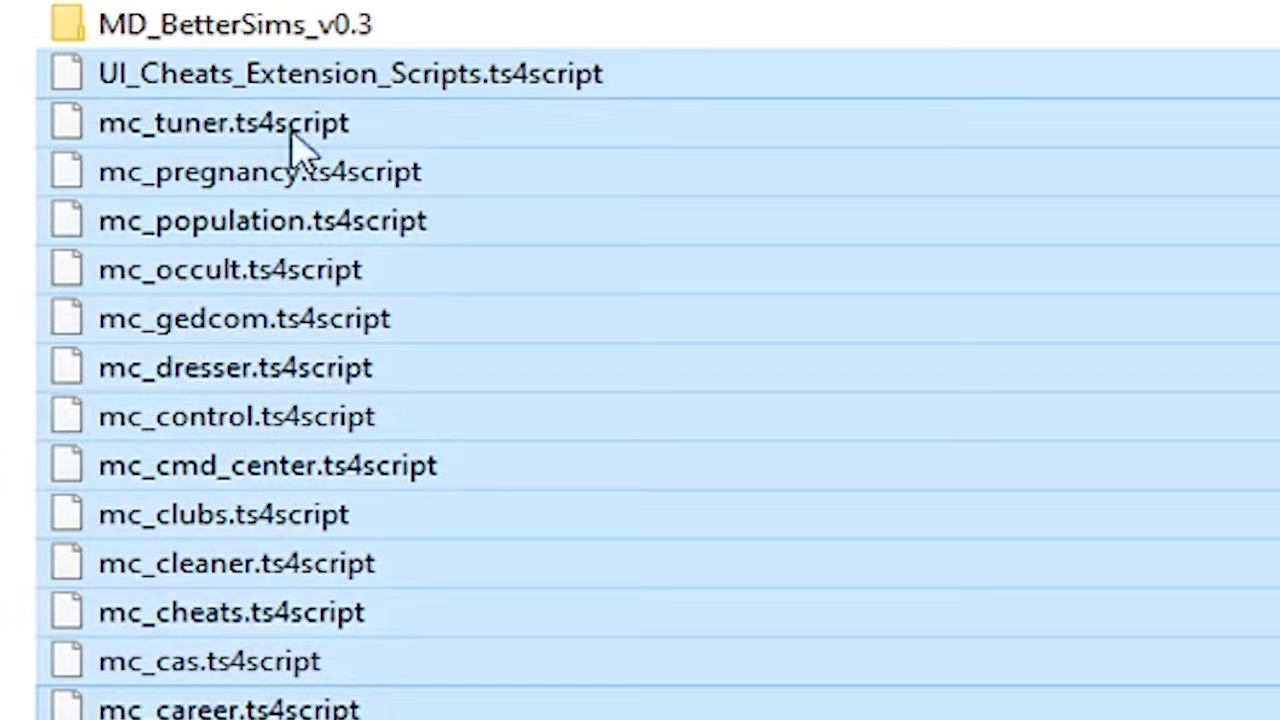
click(643, 29)
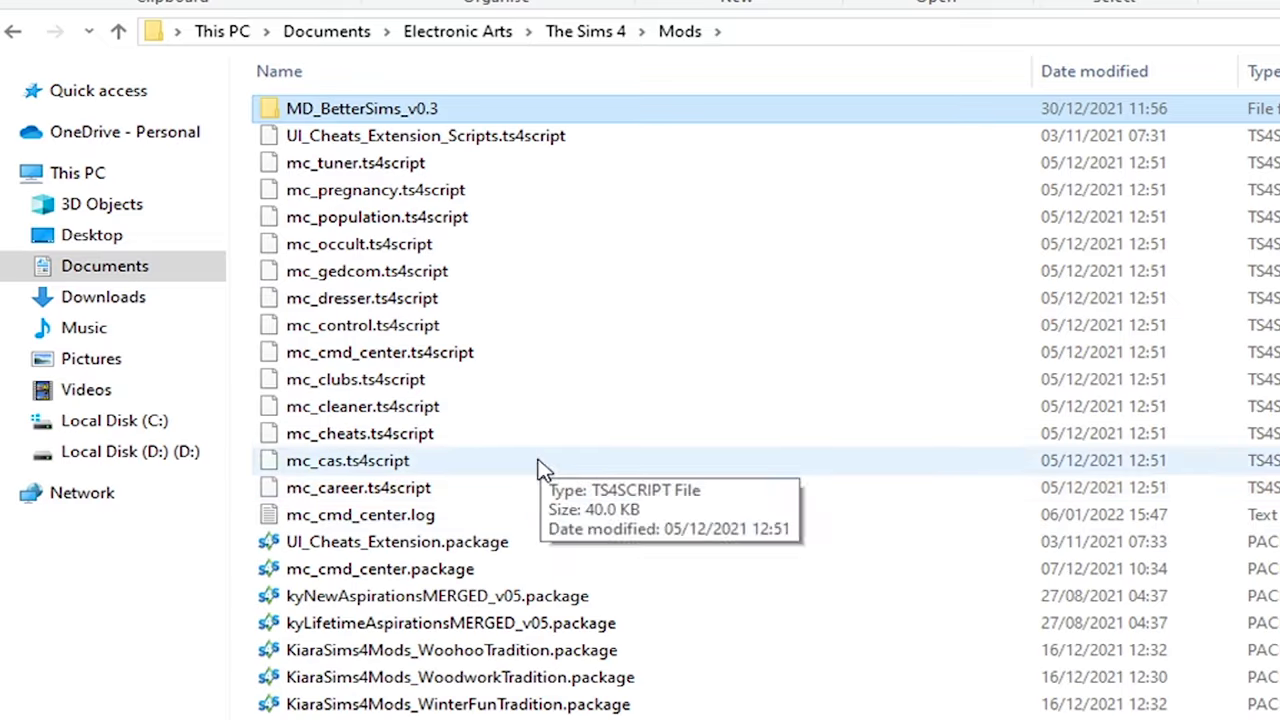
shift+click(525, 515)
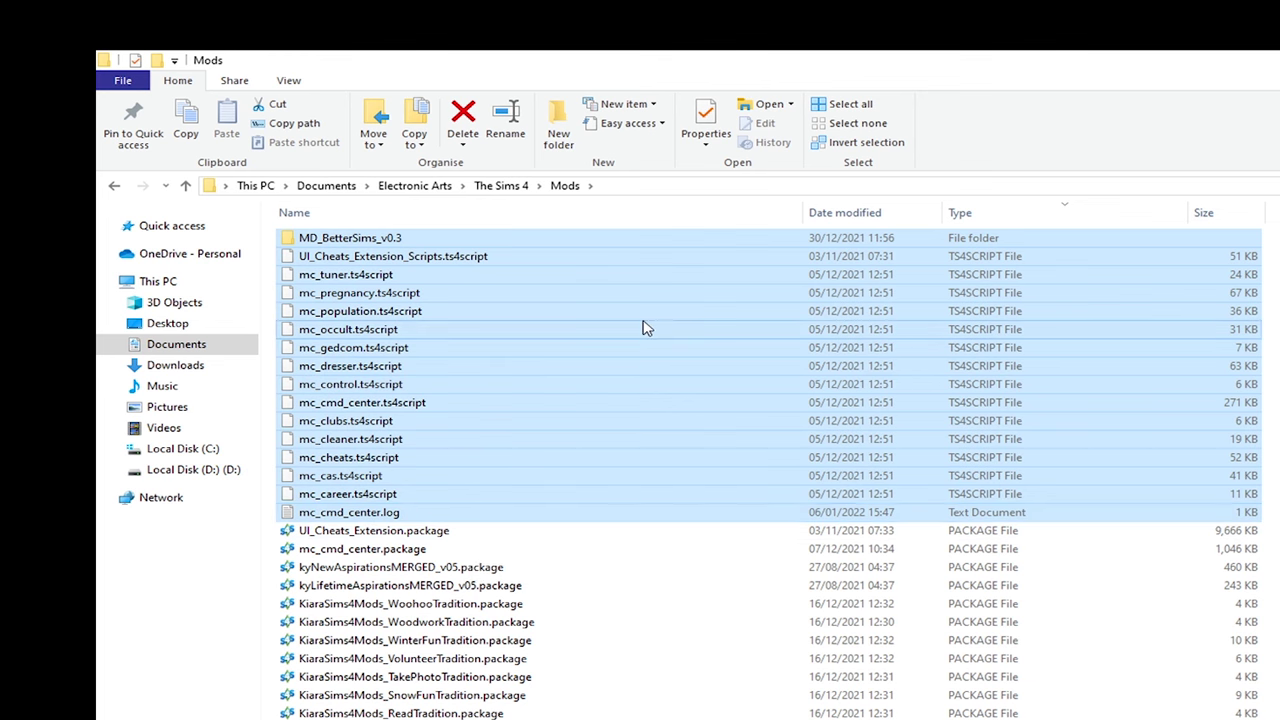
right_click(643, 328)
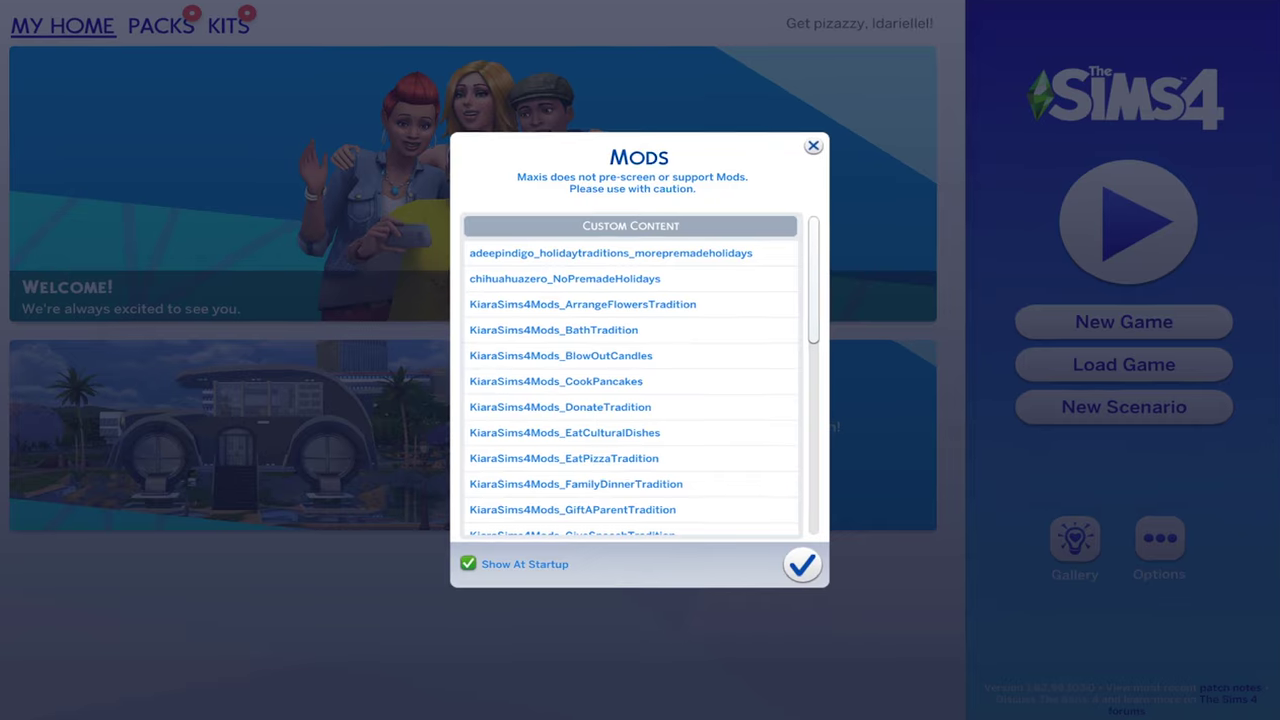
Scroll through the loaded script mods, close the list, and glance over the saved games
scroll(630, 380, down, 1)
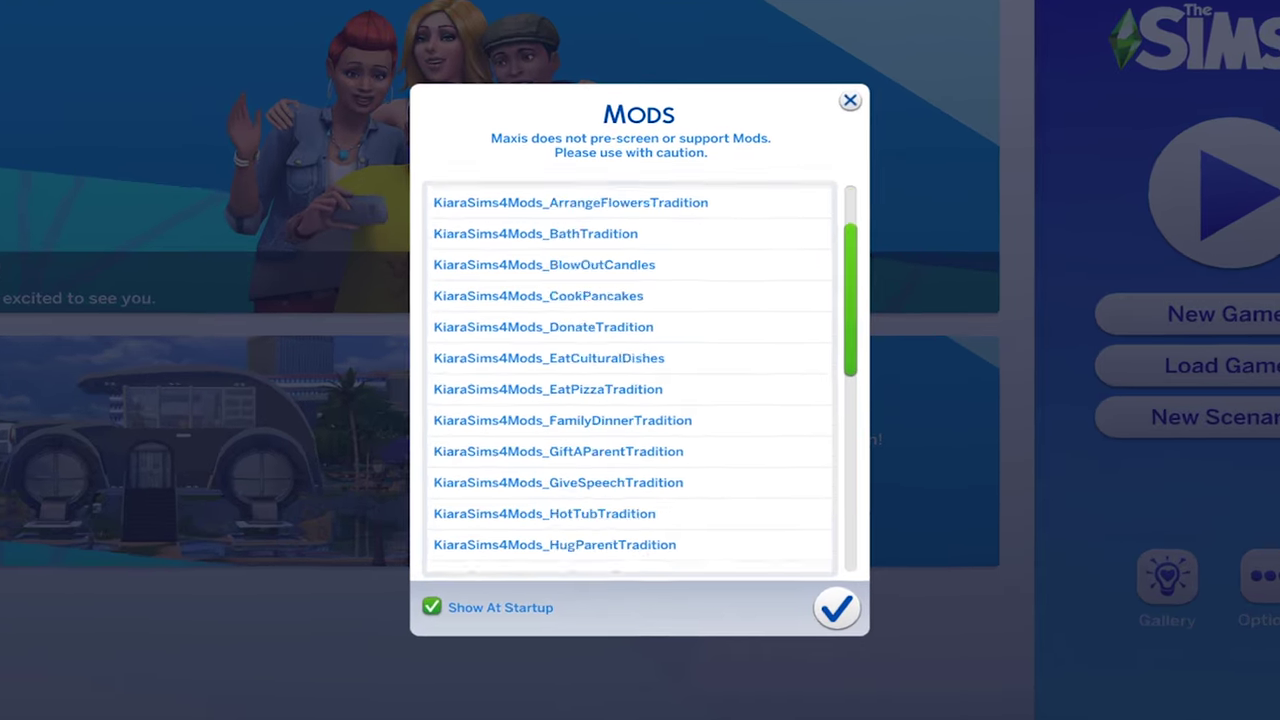
scroll(630, 380, down, 5)
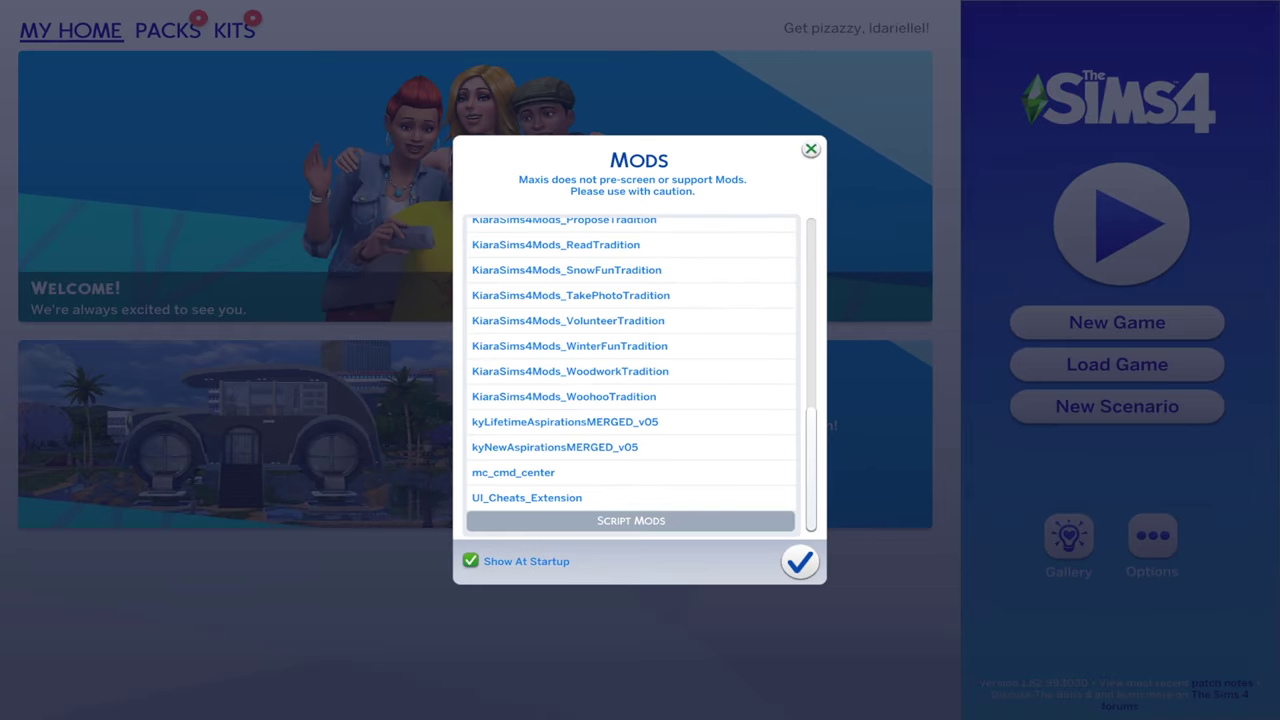
key(Escape)
click(1117, 364)
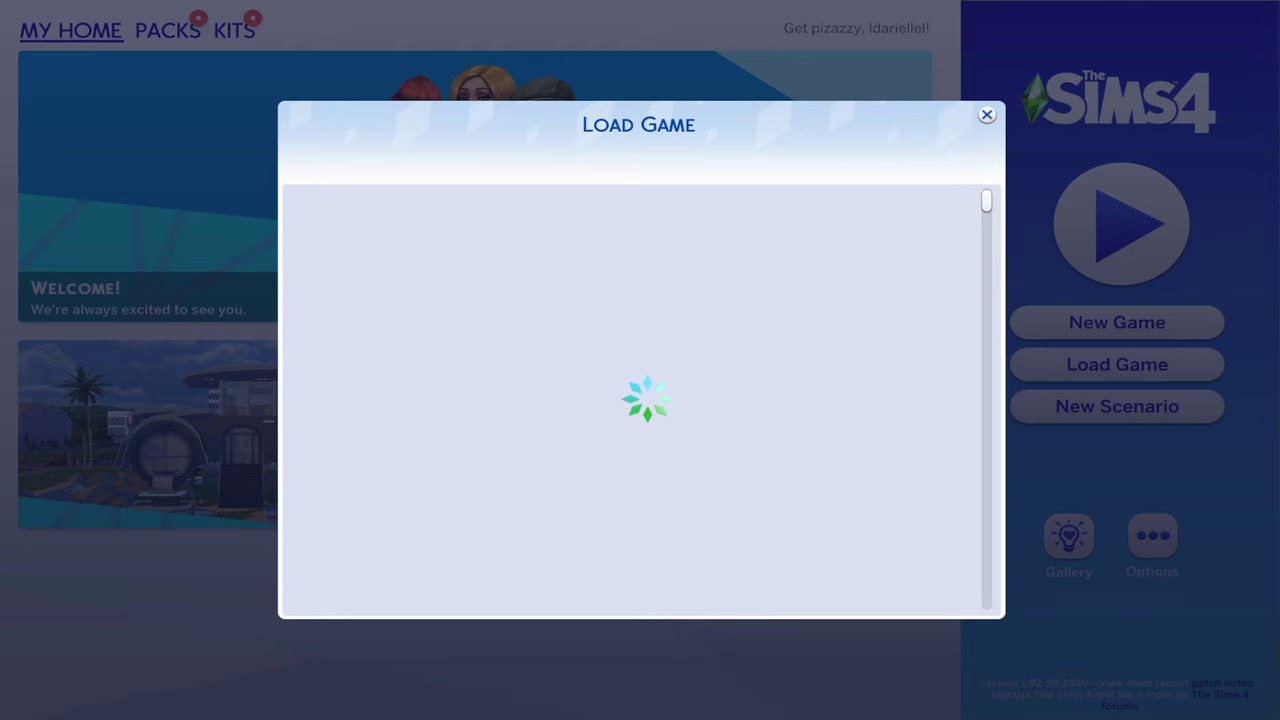
key(Escape)
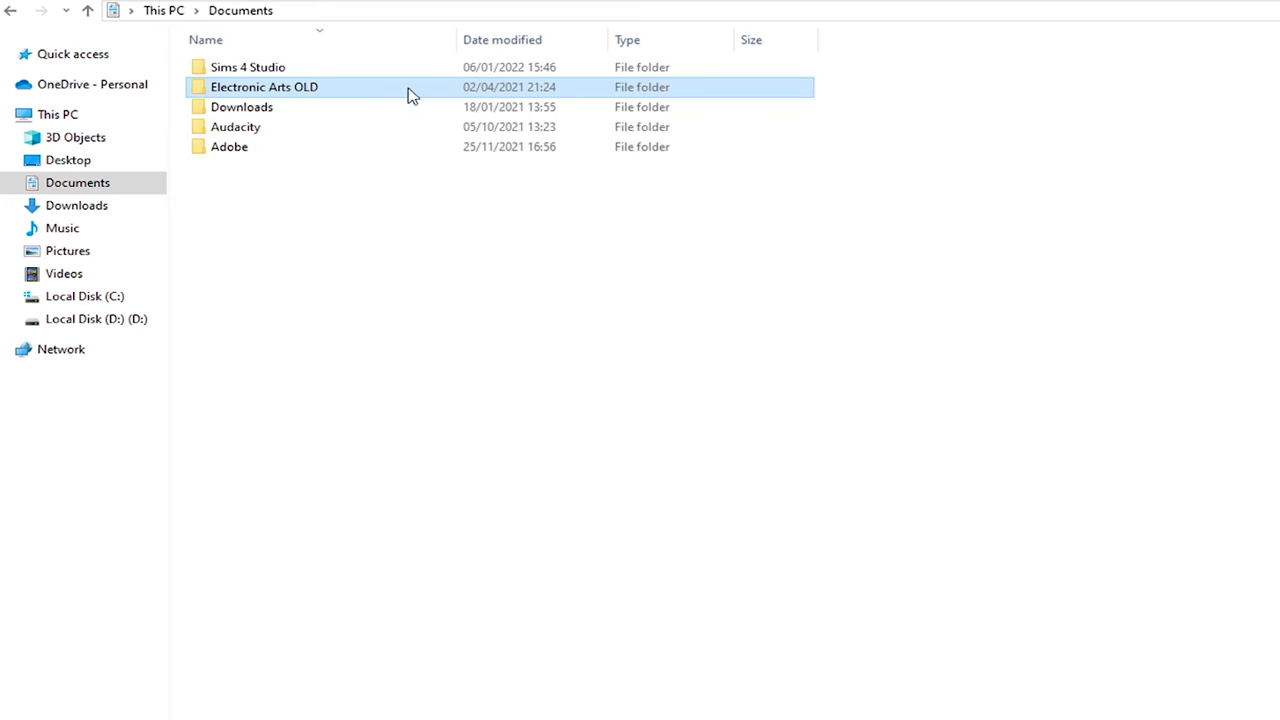
Bring up actions for the Electronic Arts folder and D: drive, then close the copy progress window
right_click(343, 94)
click(249, 286)
click(251, 282)
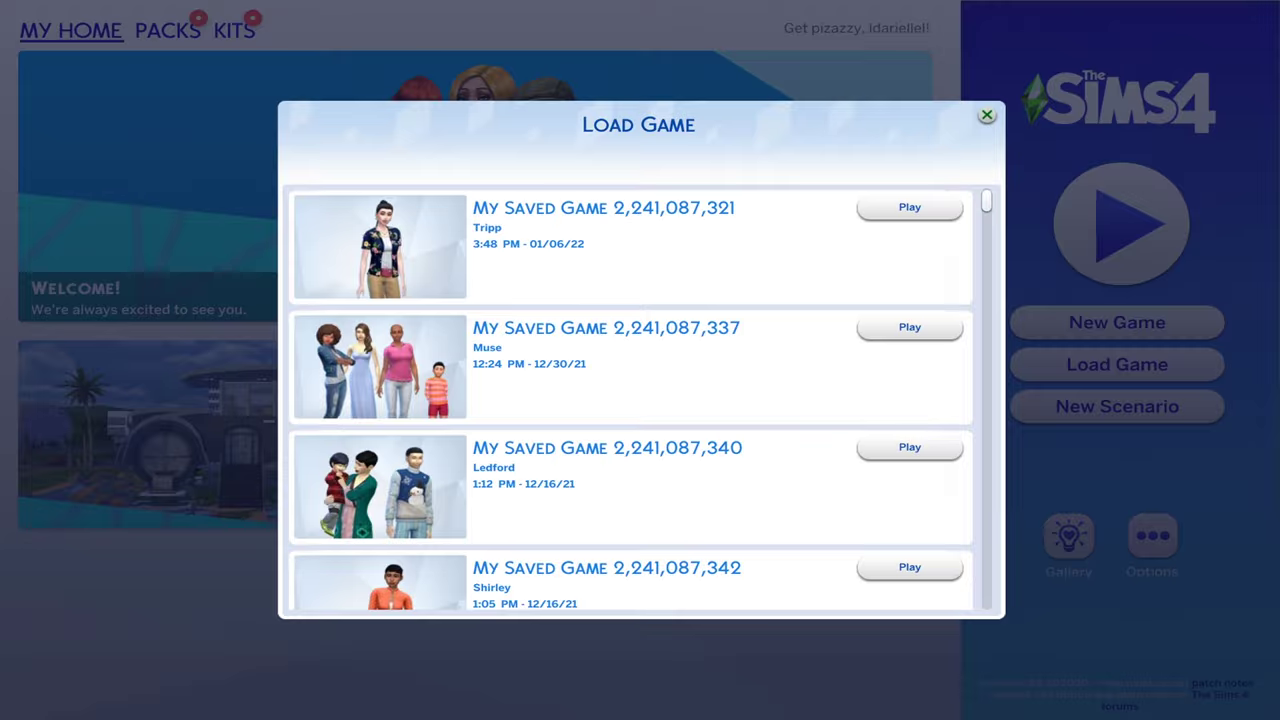
key(Escape)
key(Escape)
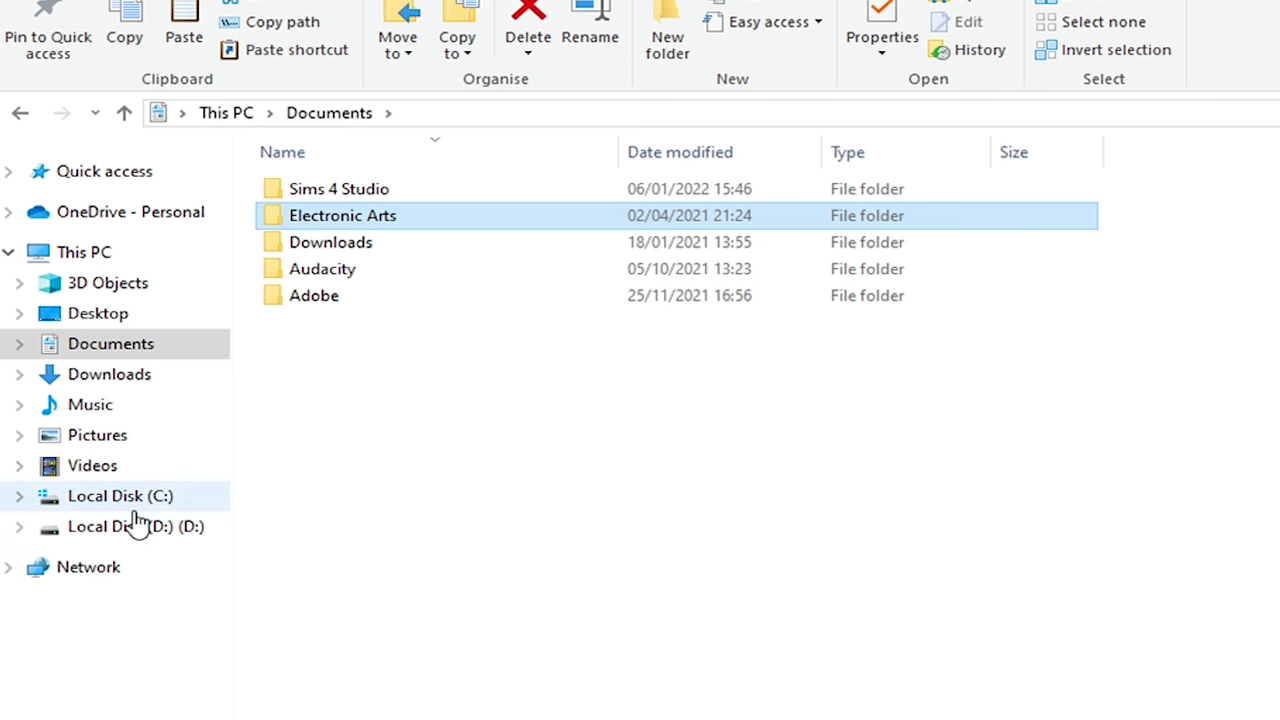
right_click(137, 524)
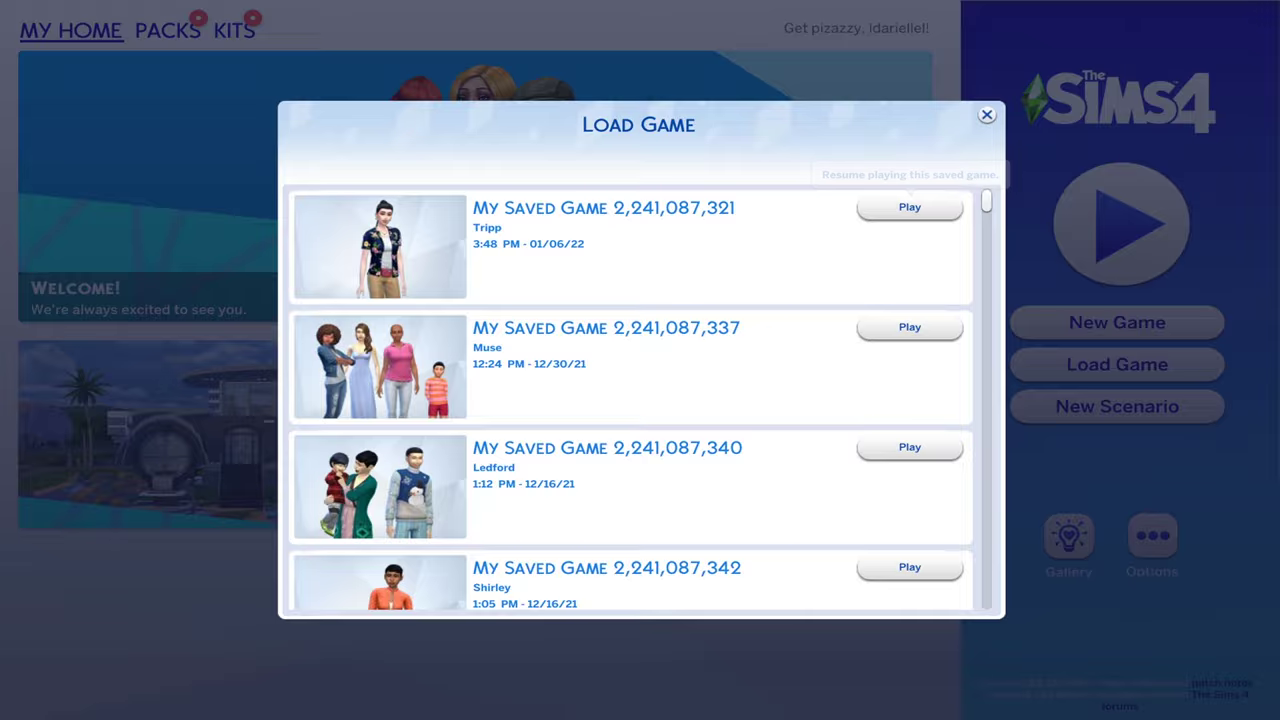
key(Escape)
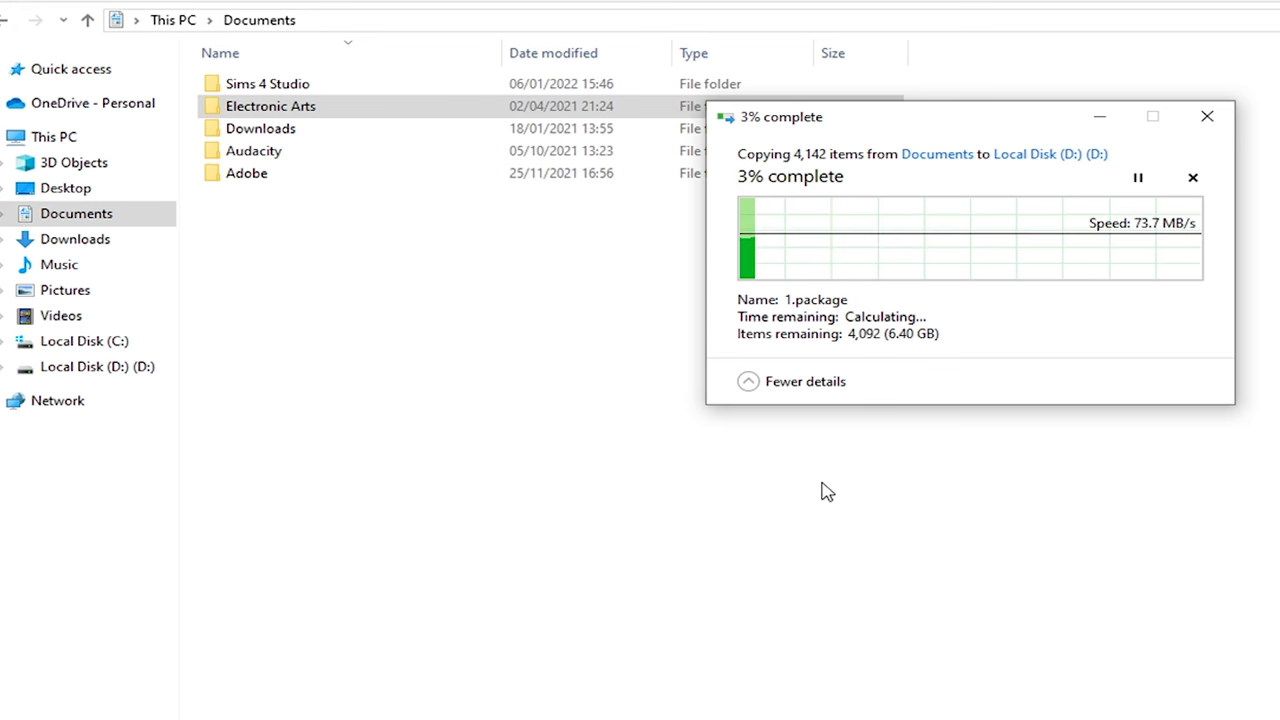
click(1208, 118)
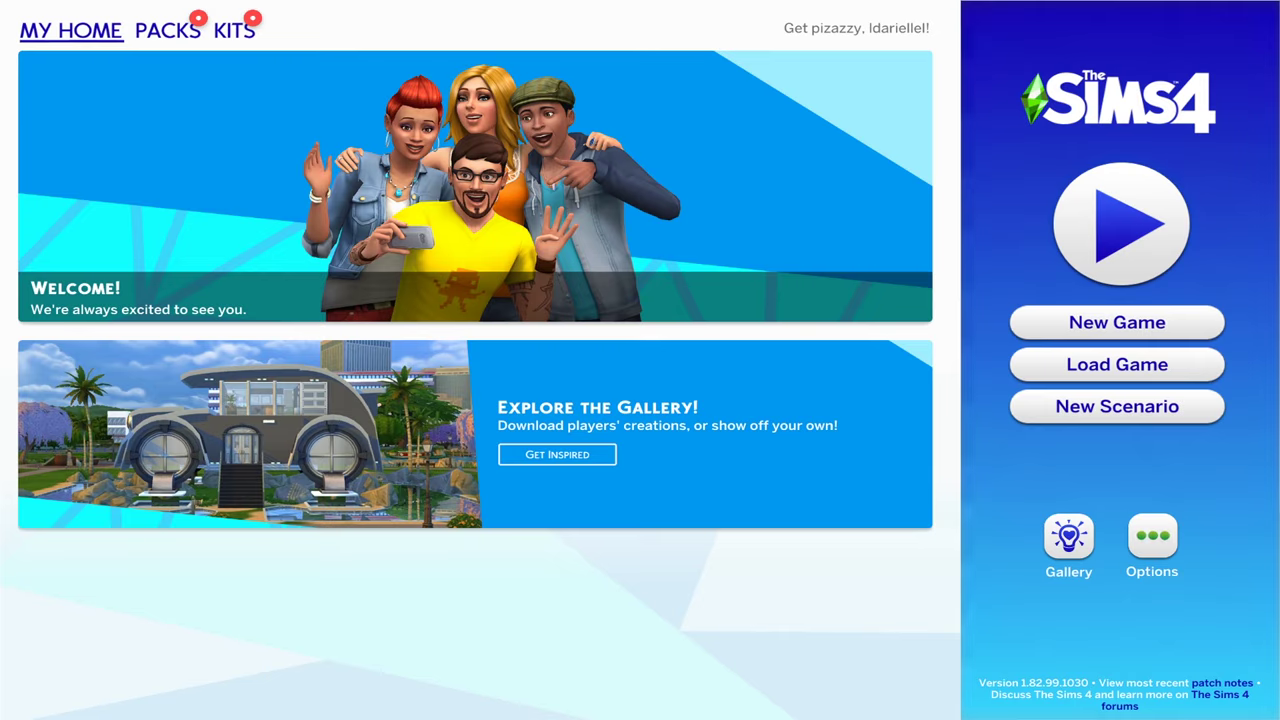
key(Escape)
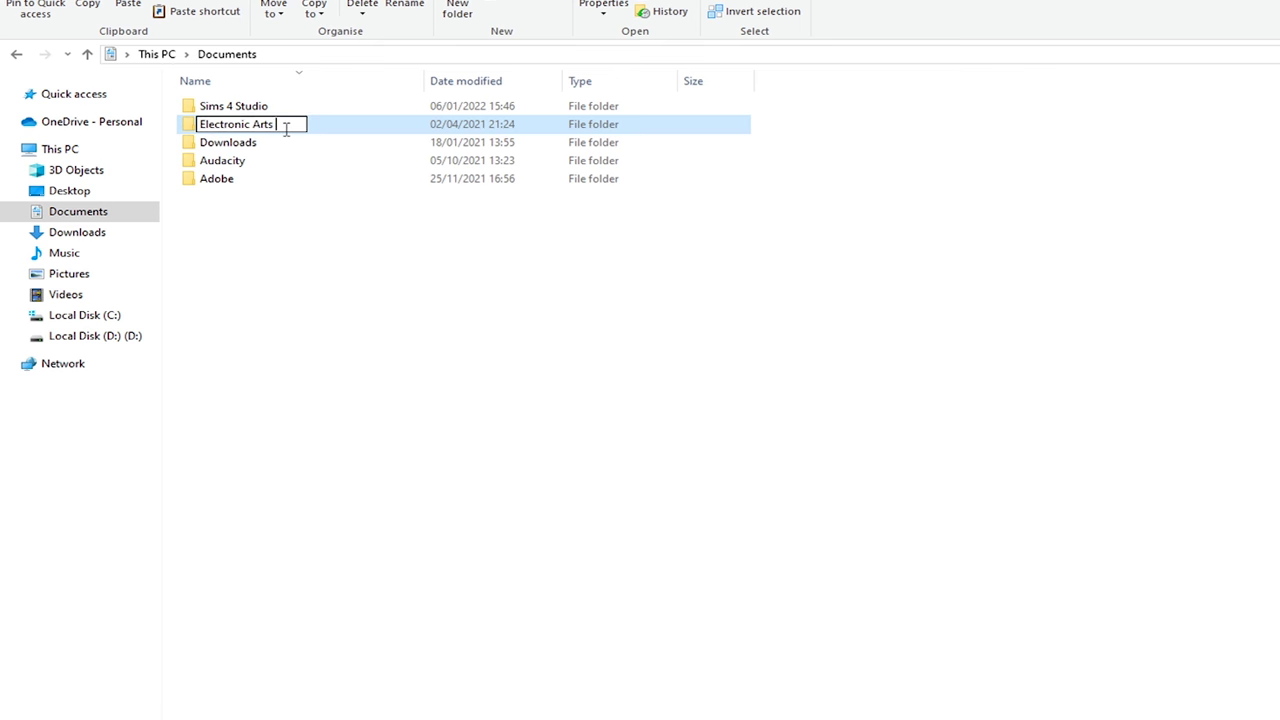
Confirm the folder's new name, Electronic Arts OLD
click(311, 198)
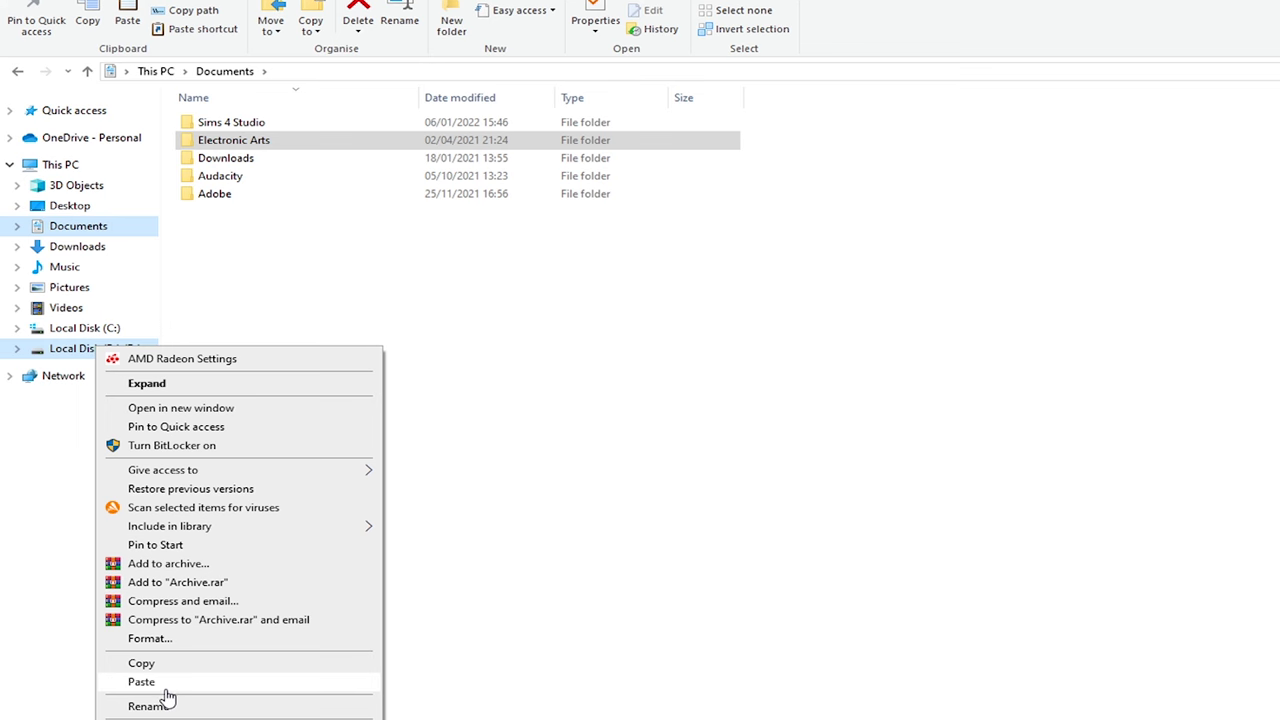
click(530, 450)
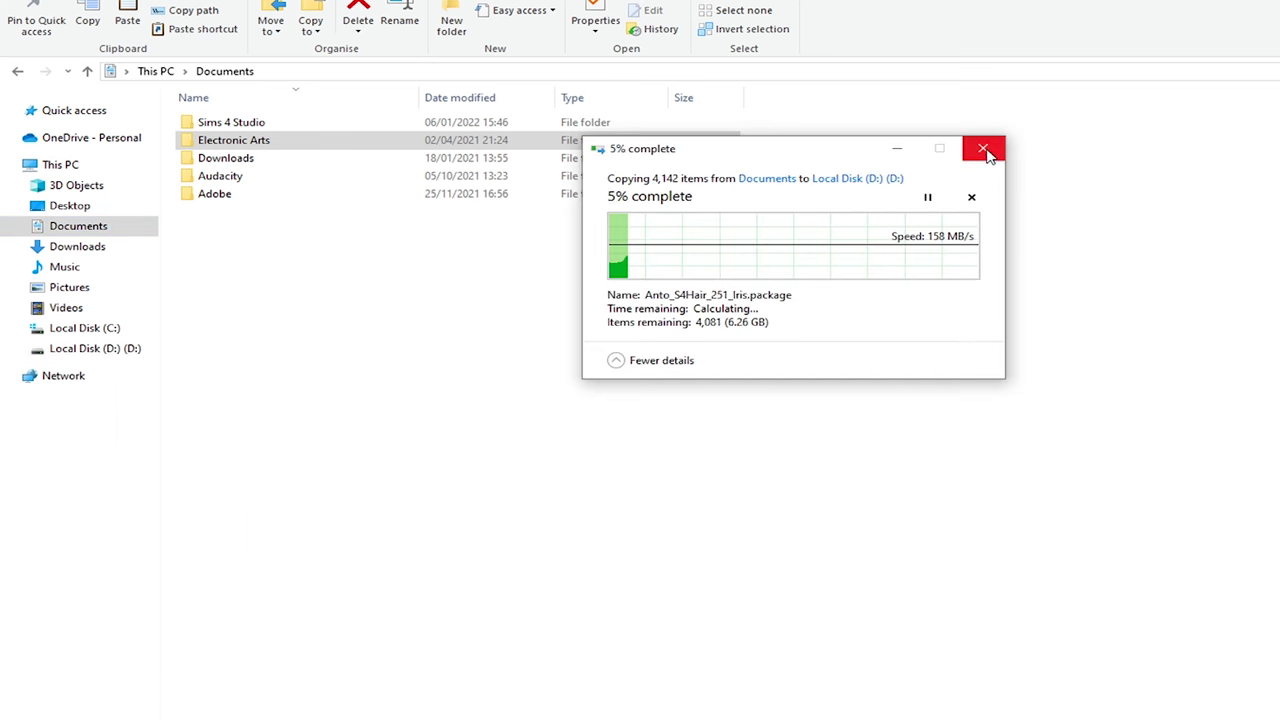
right_click(318, 140)
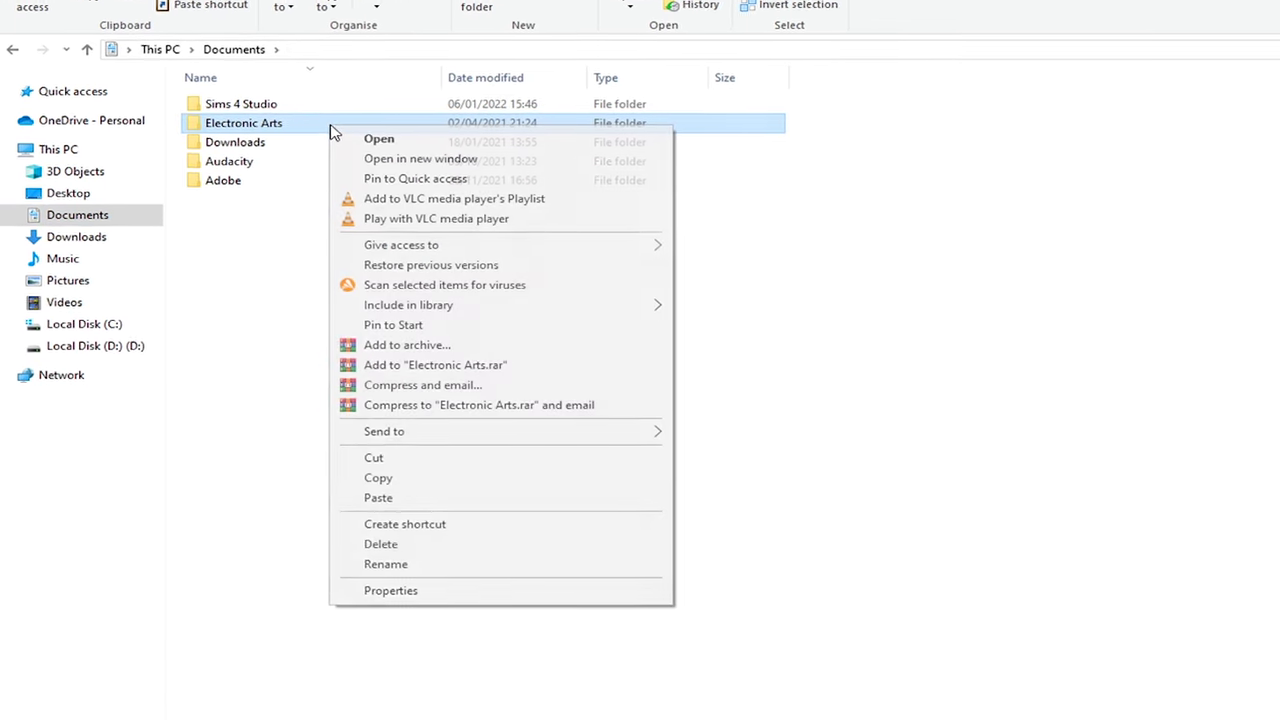
key(Escape)
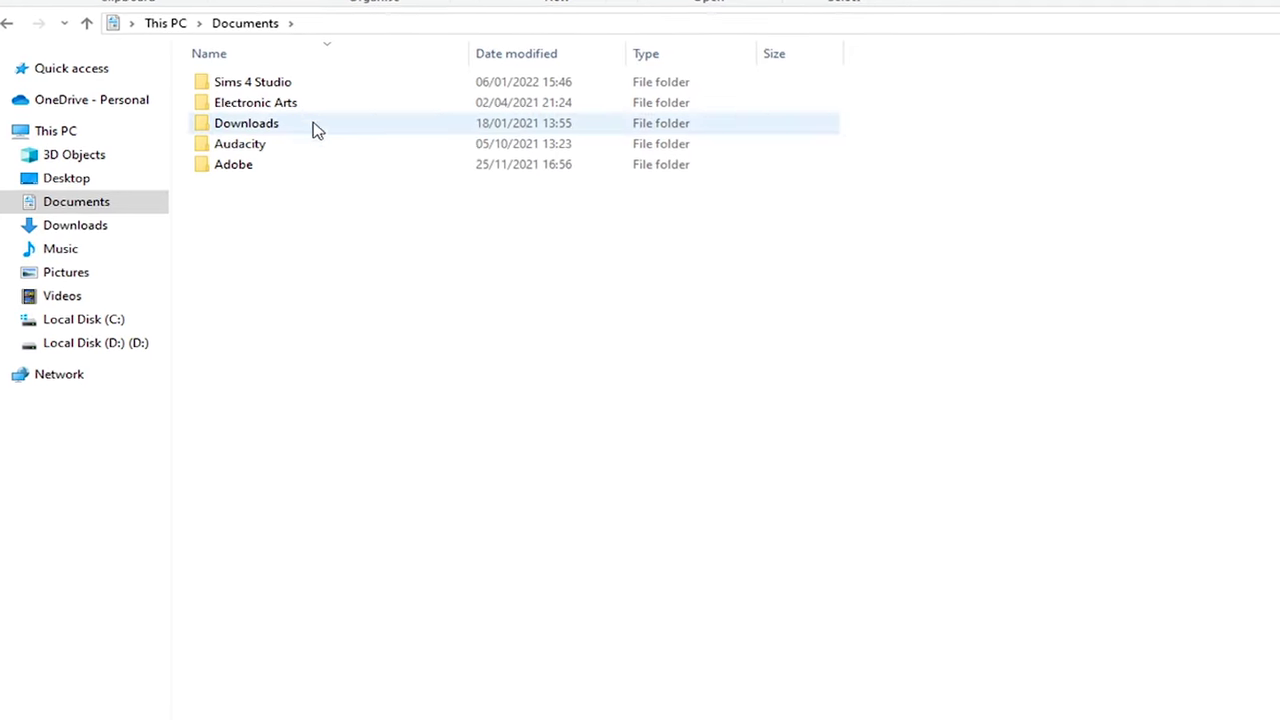
Copy the Electronic Arts folder and paste it onto the D: drive
right_click(310, 106)
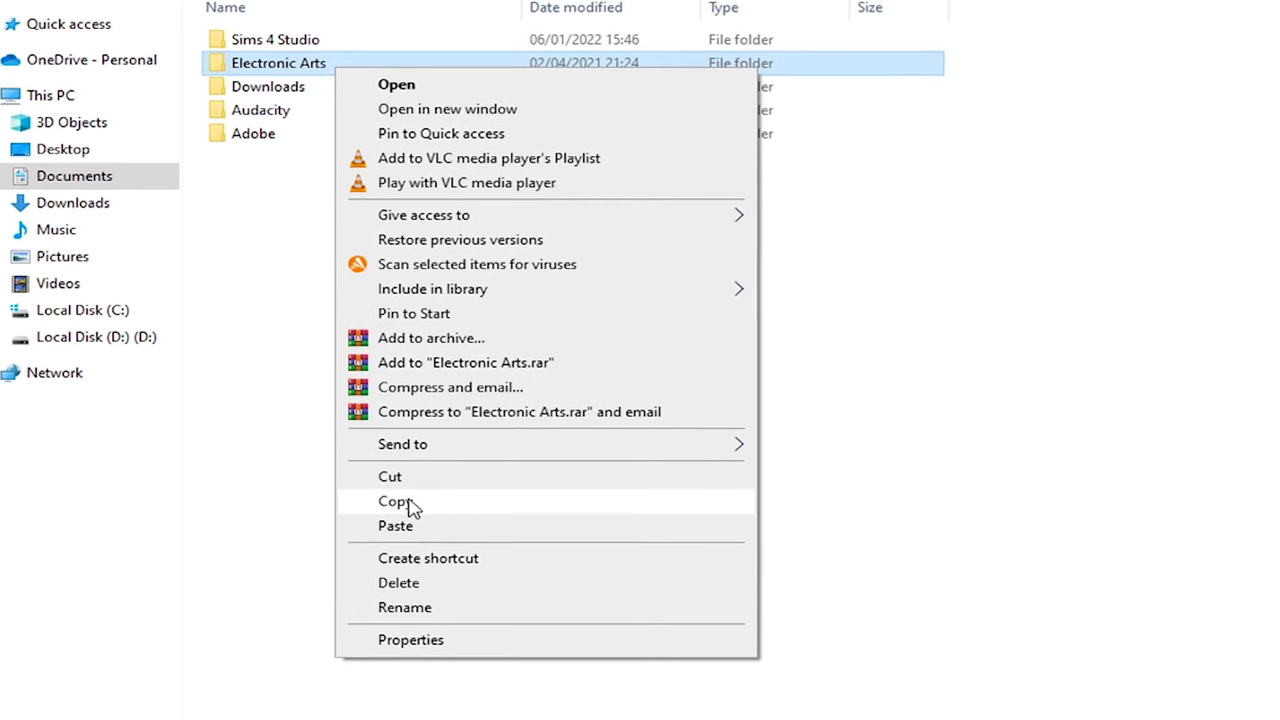
click(395, 501)
right_click(96, 337)
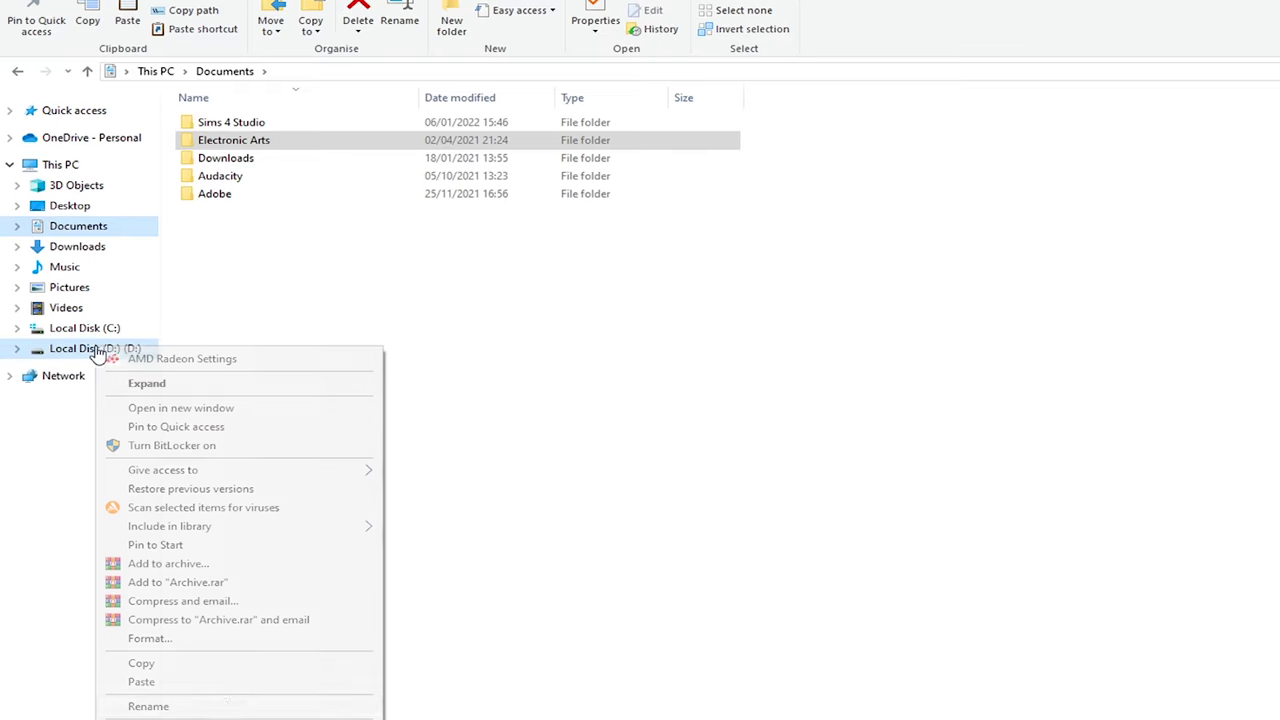
click(163, 684)
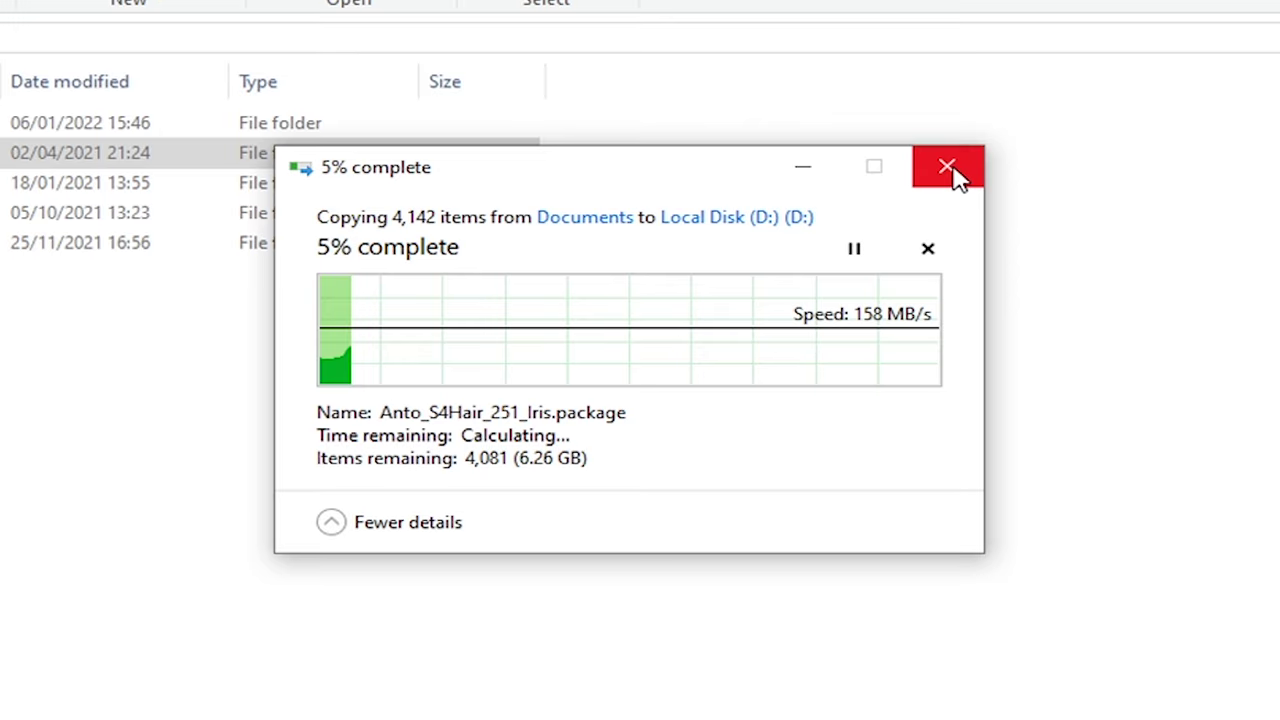
click(948, 170)
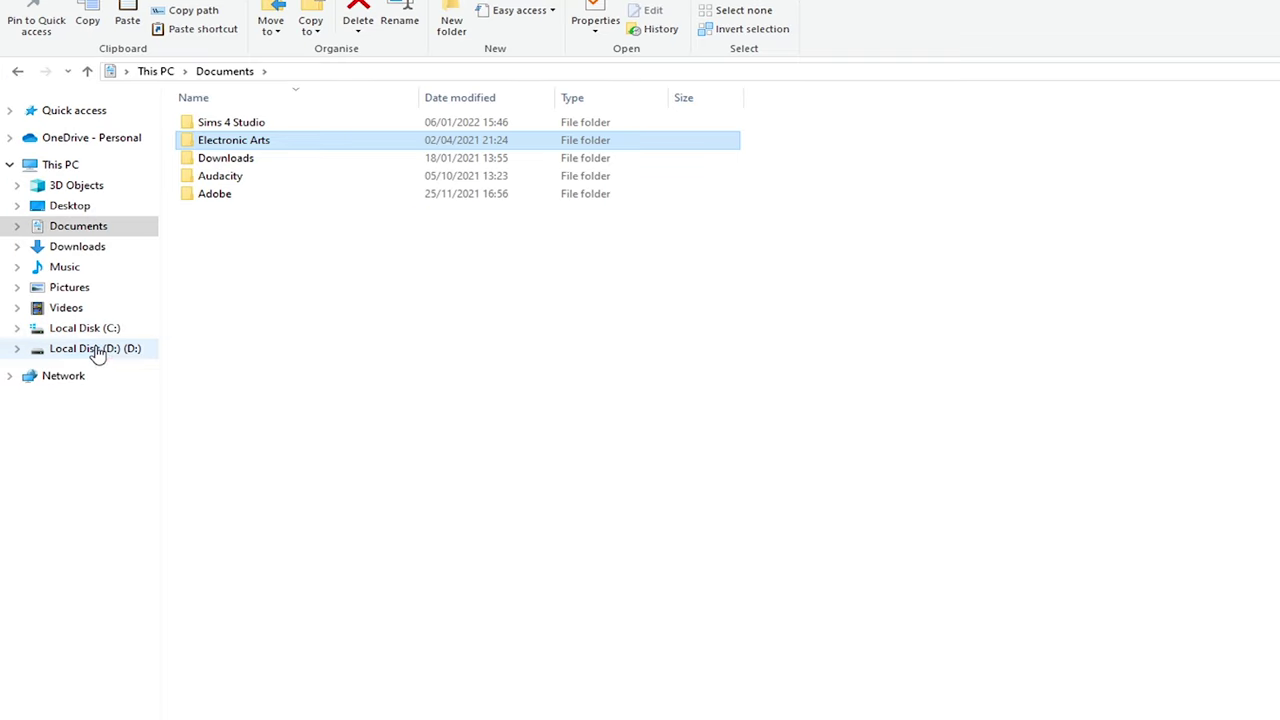
Paste the copied Electronic Arts folder onto the D: drive again
right_click(97, 352)
click(498, 515)
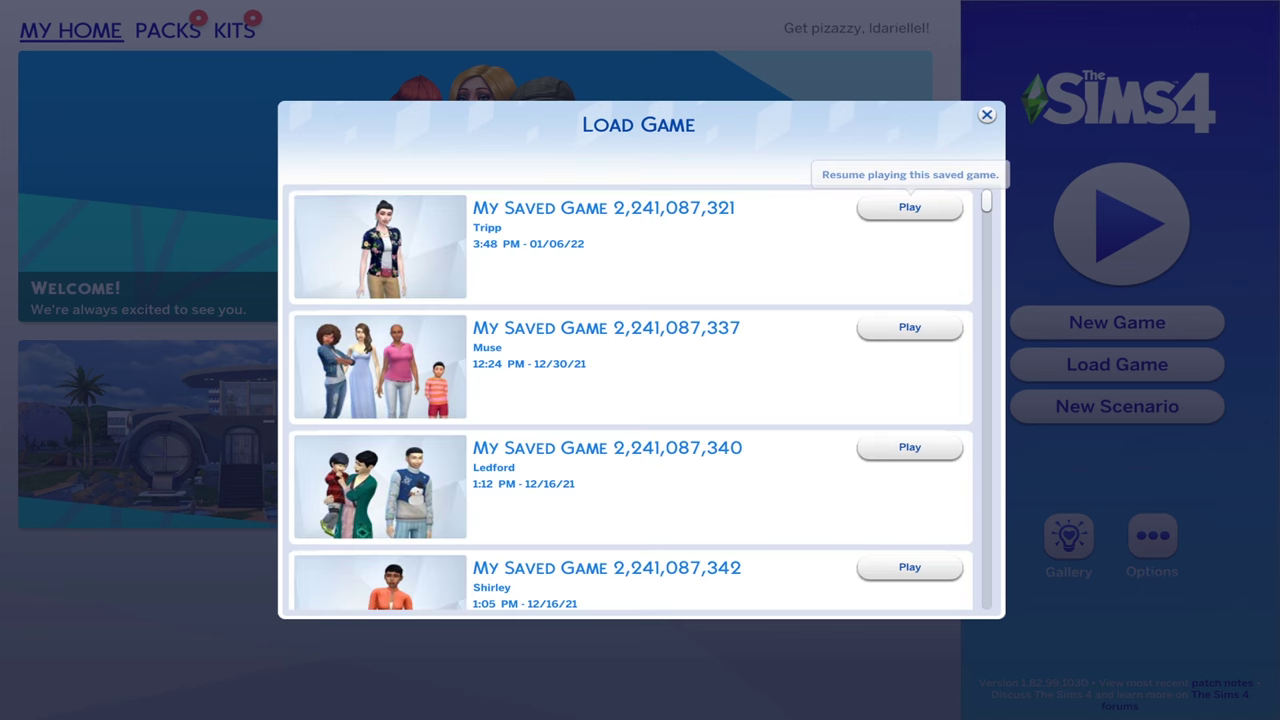
key(Escape)
key(Escape)
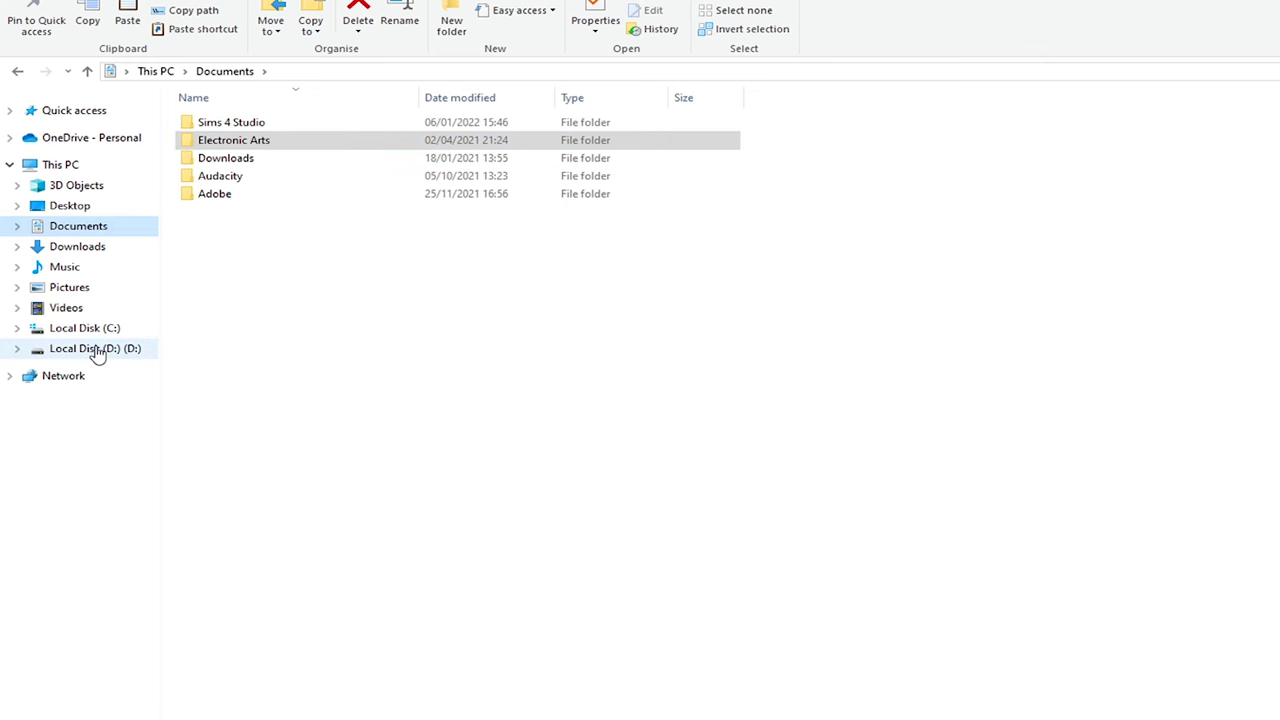
right_click(94, 349)
click(150, 682)
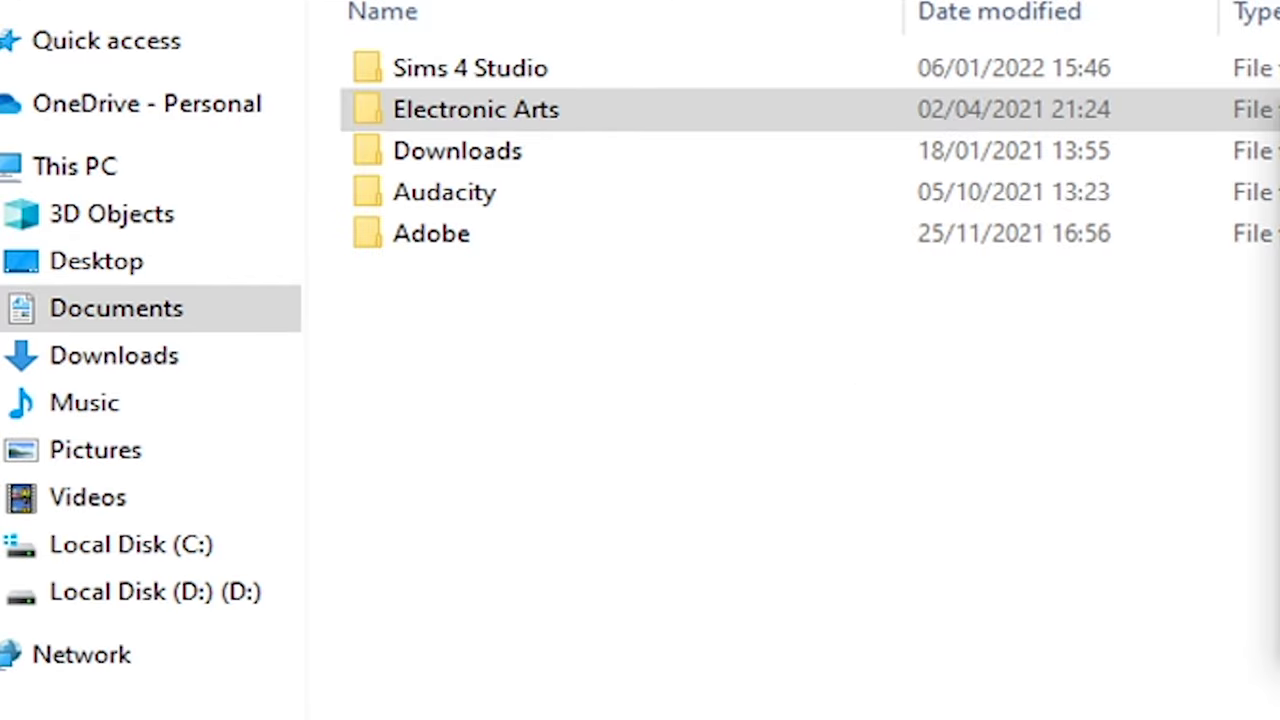
Close the game's saved games list and ask to exit The Sims 4
right_click(603, 116)
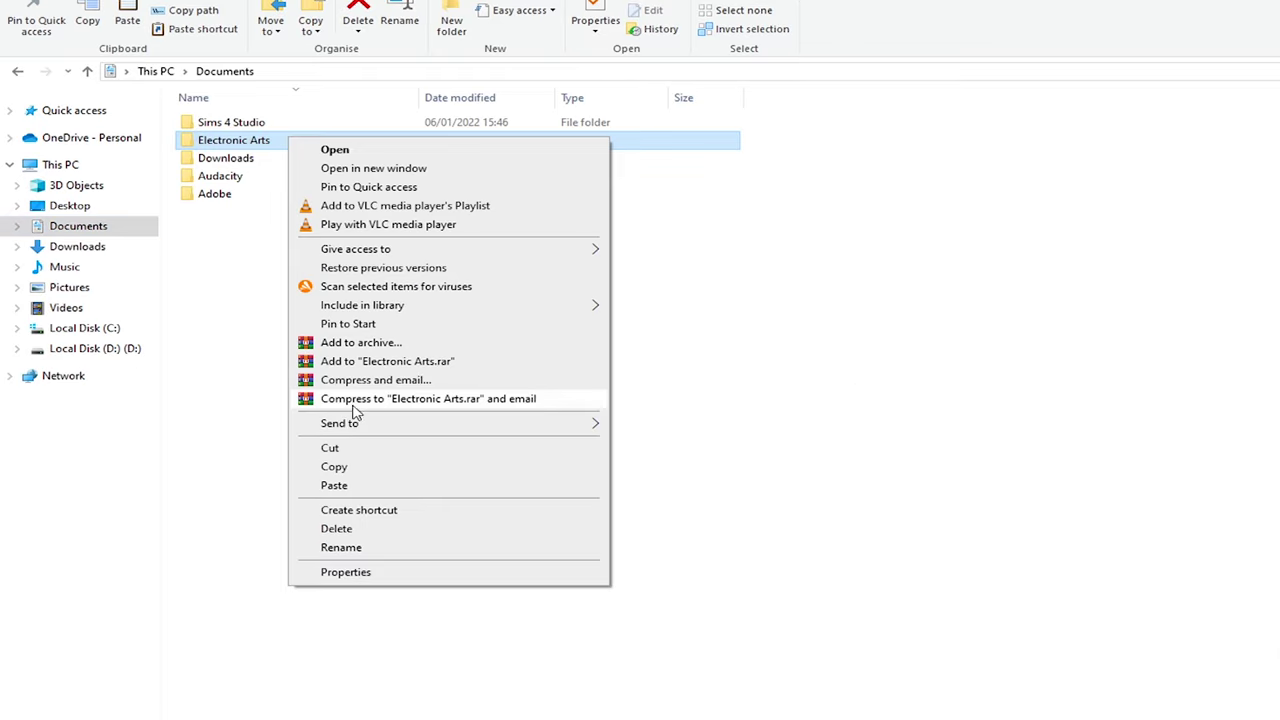
right_click(97, 352)
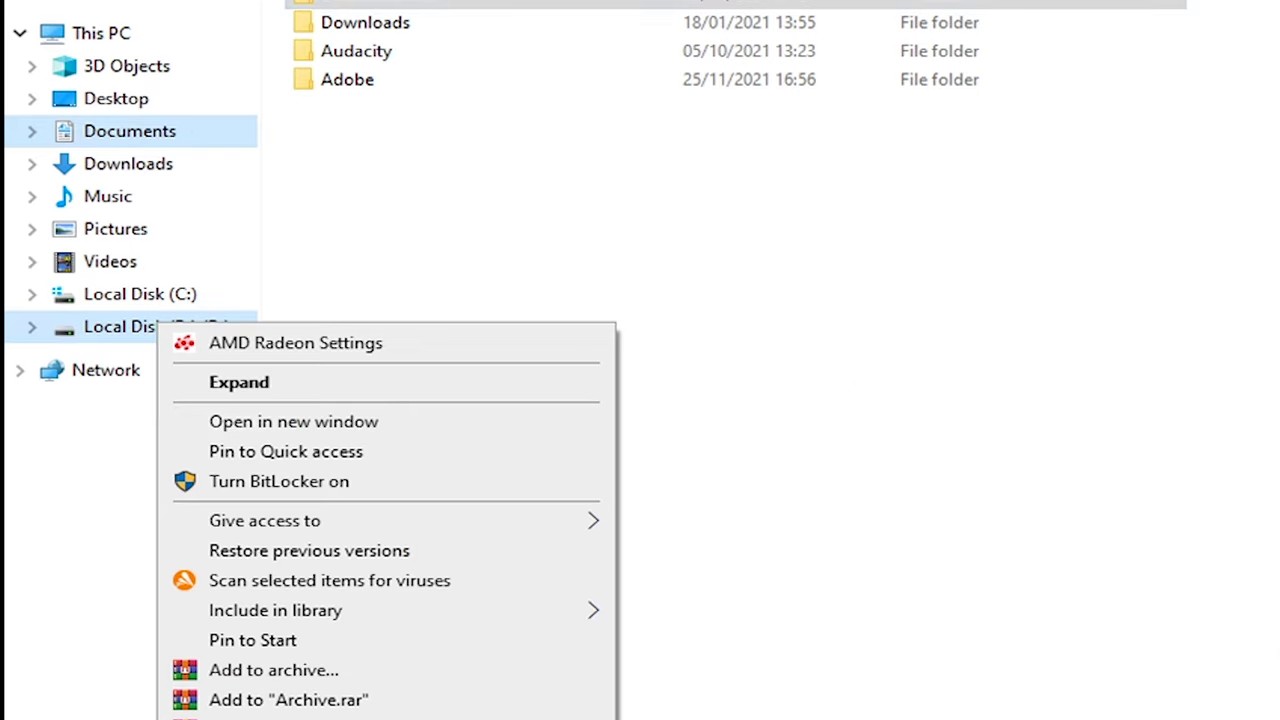
key(Escape)
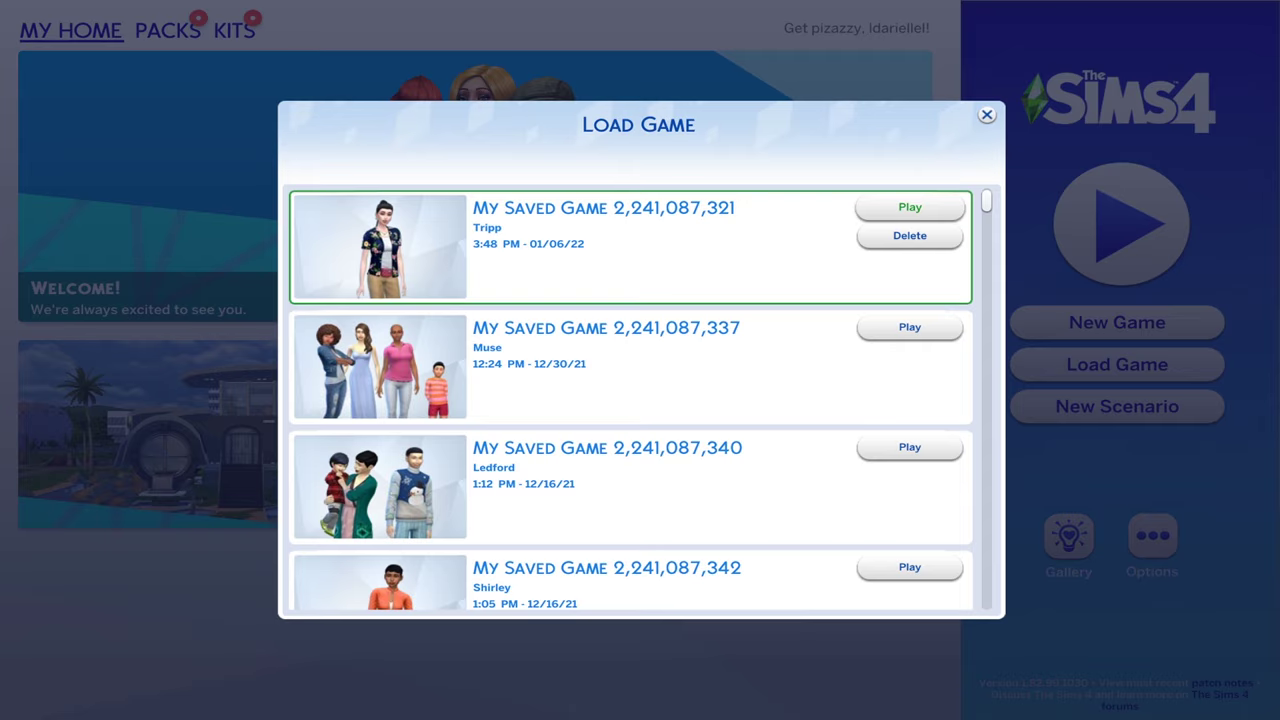
key(Escape)
key(Escape)
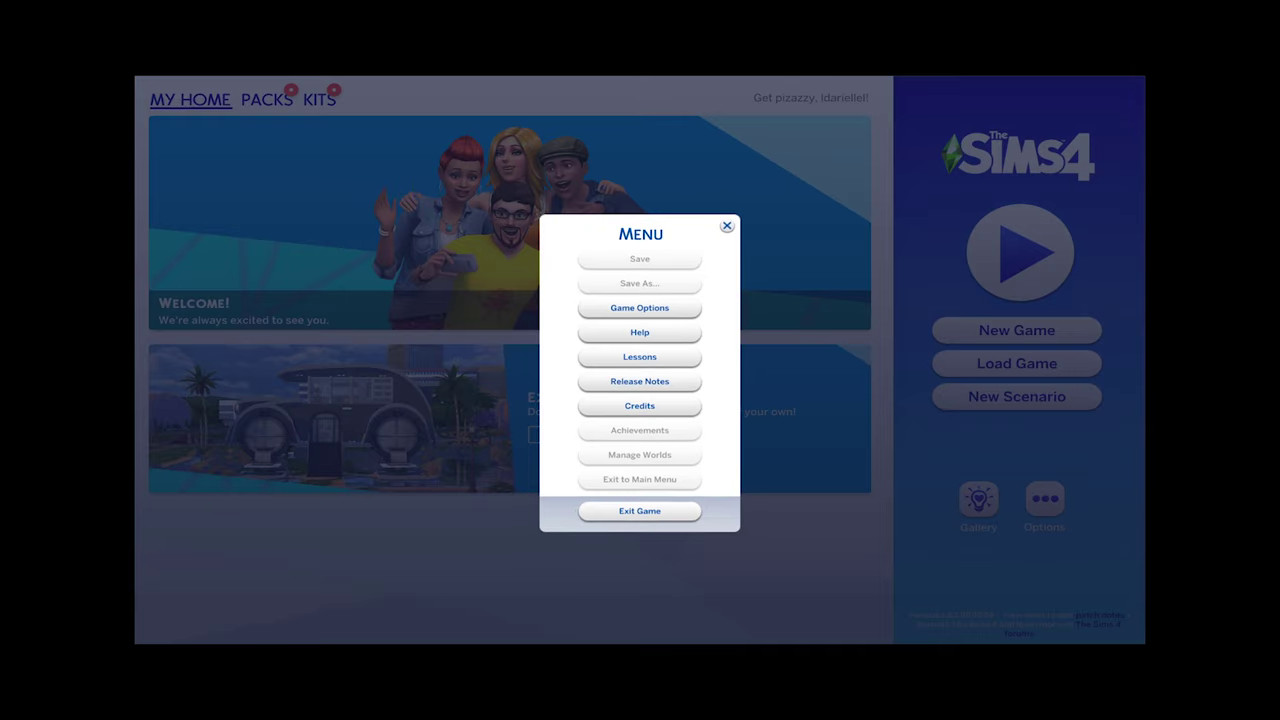
click(640, 511)
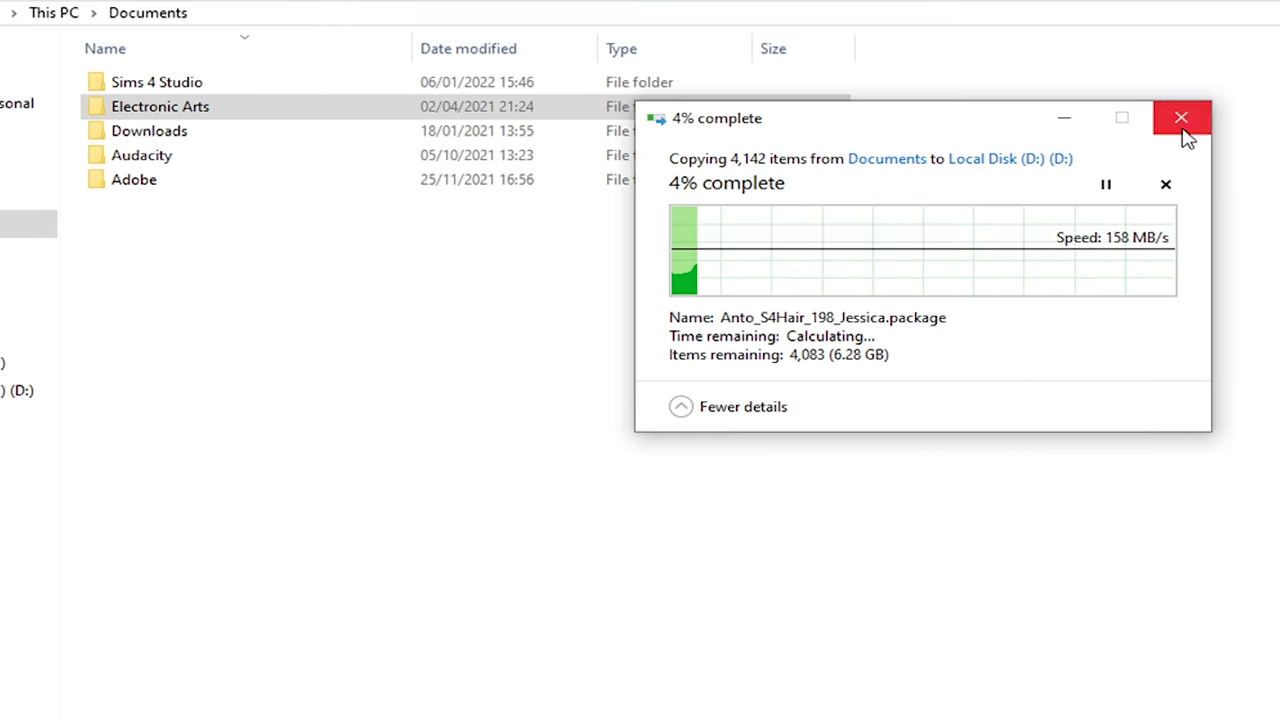
Cancel the running copy, then copy Electronic Arts onto Local Disk (D:) afresh
click(1181, 120)
right_click(236, 105)
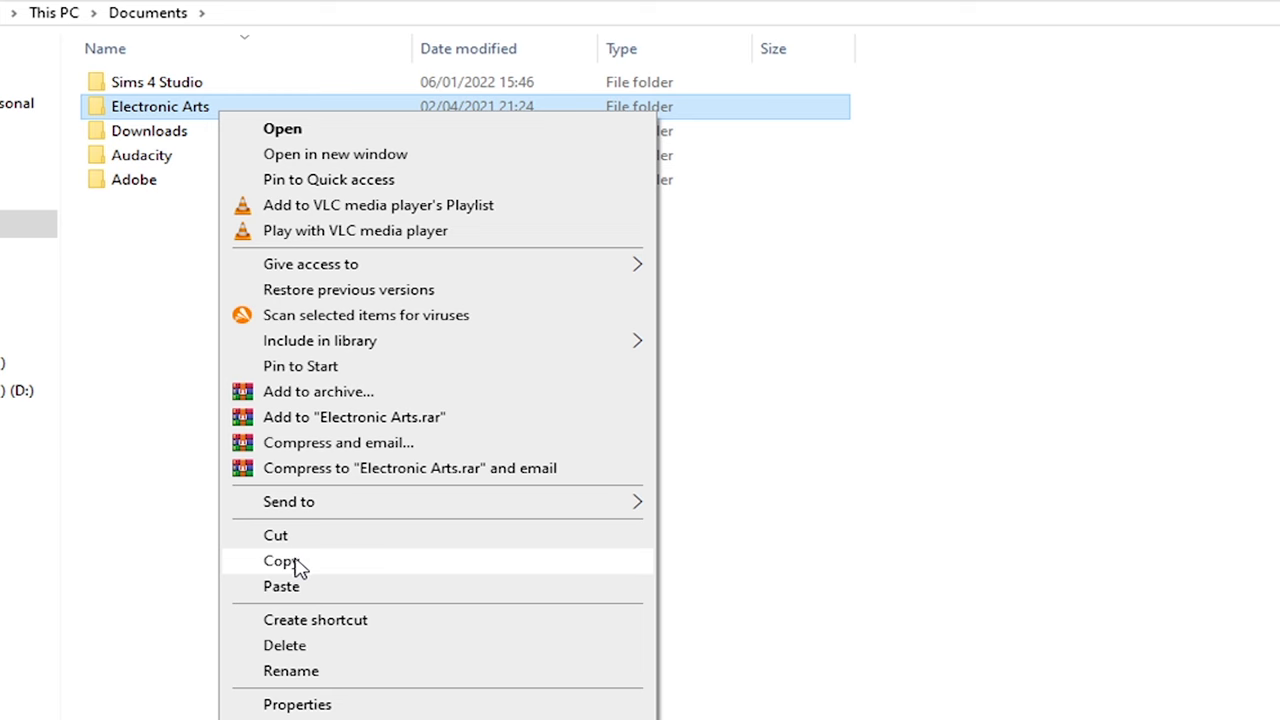
click(297, 551)
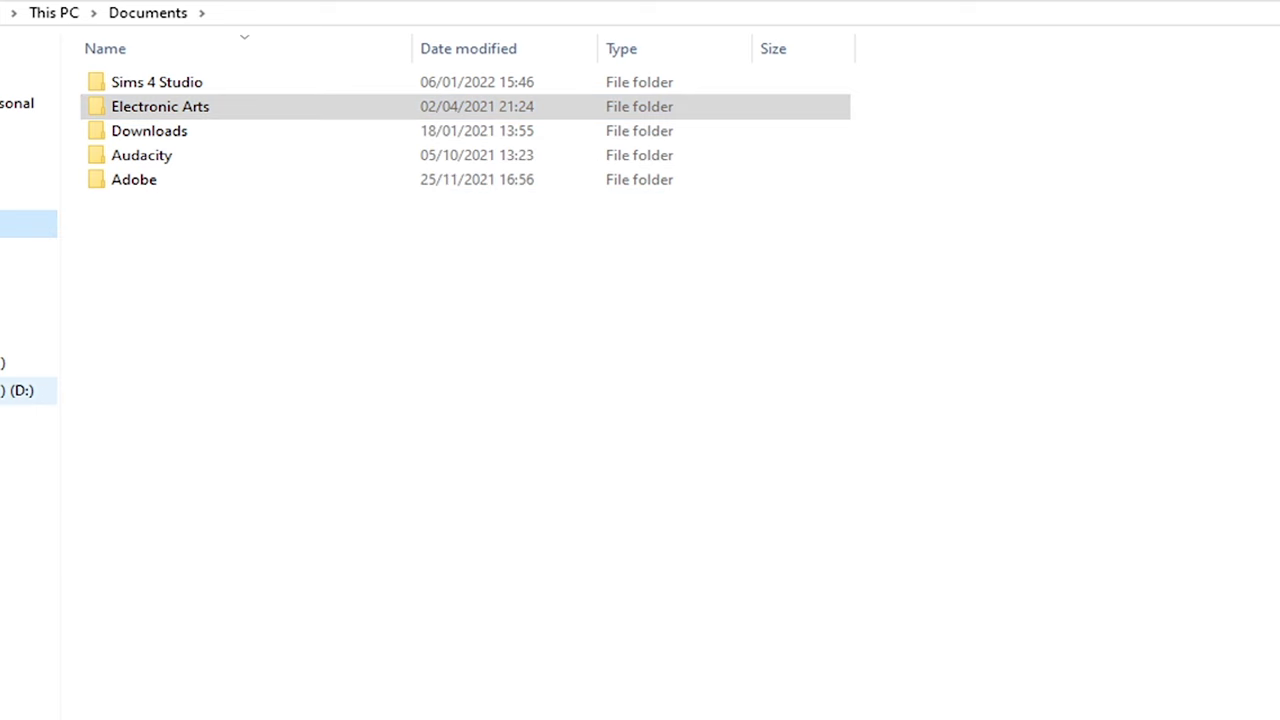
right_click(20, 390)
click(50, 719)
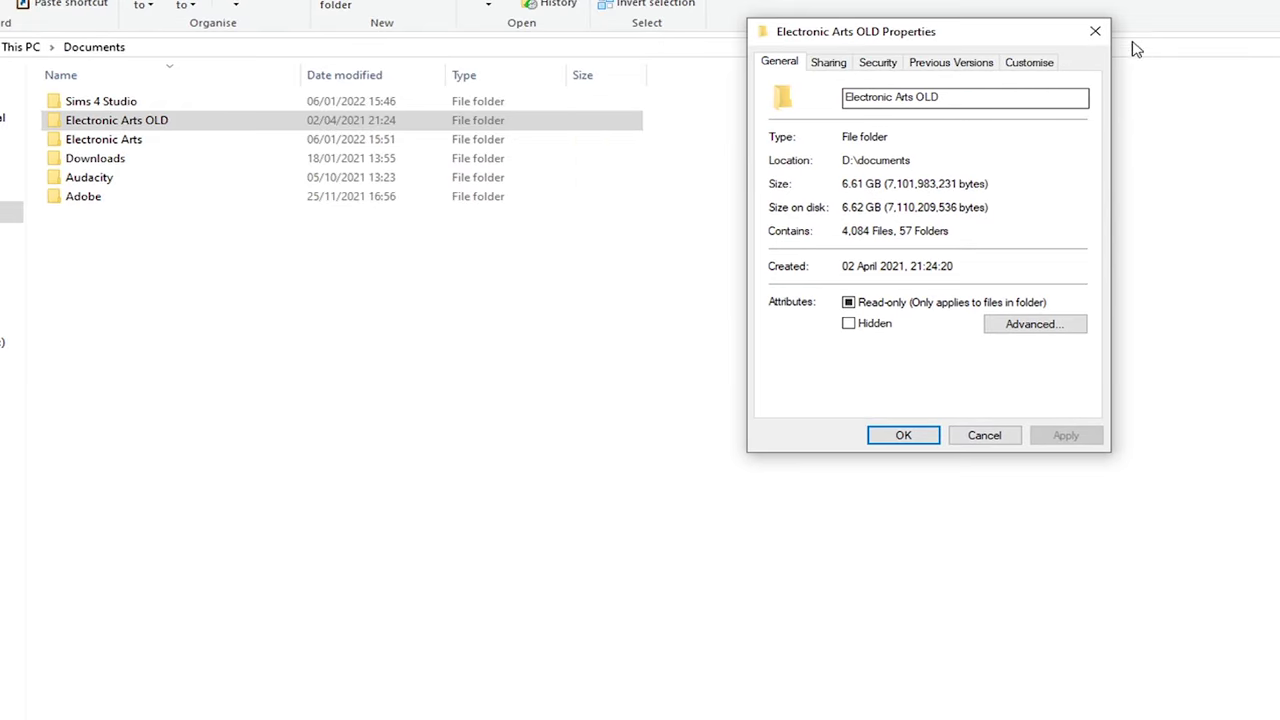
click(1095, 31)
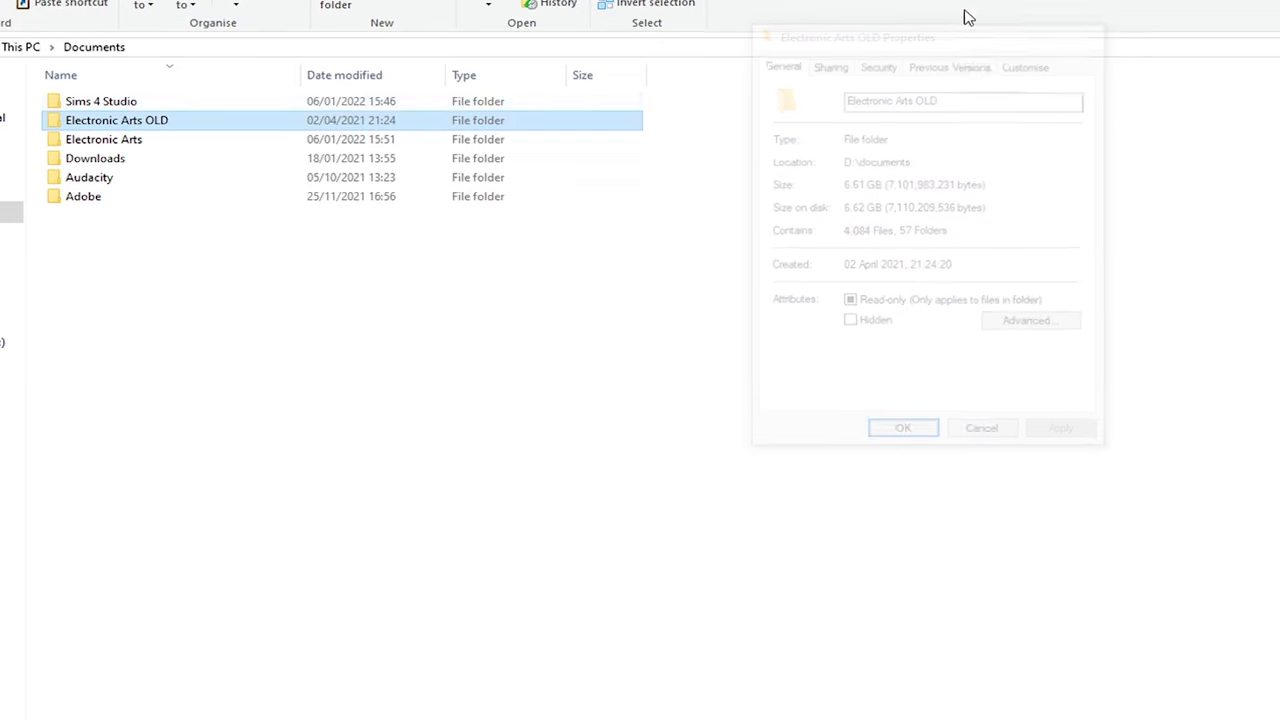
double_click(220, 120)
double_click(210, 128)
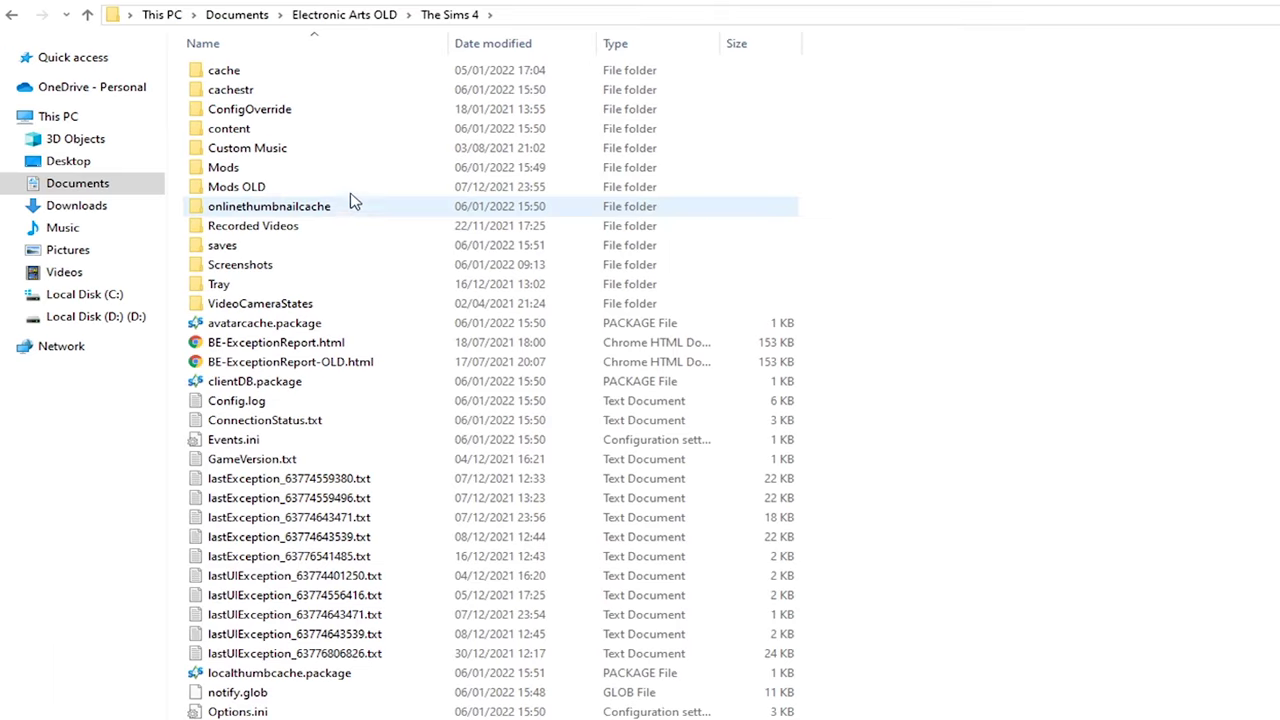
click(24, 22)
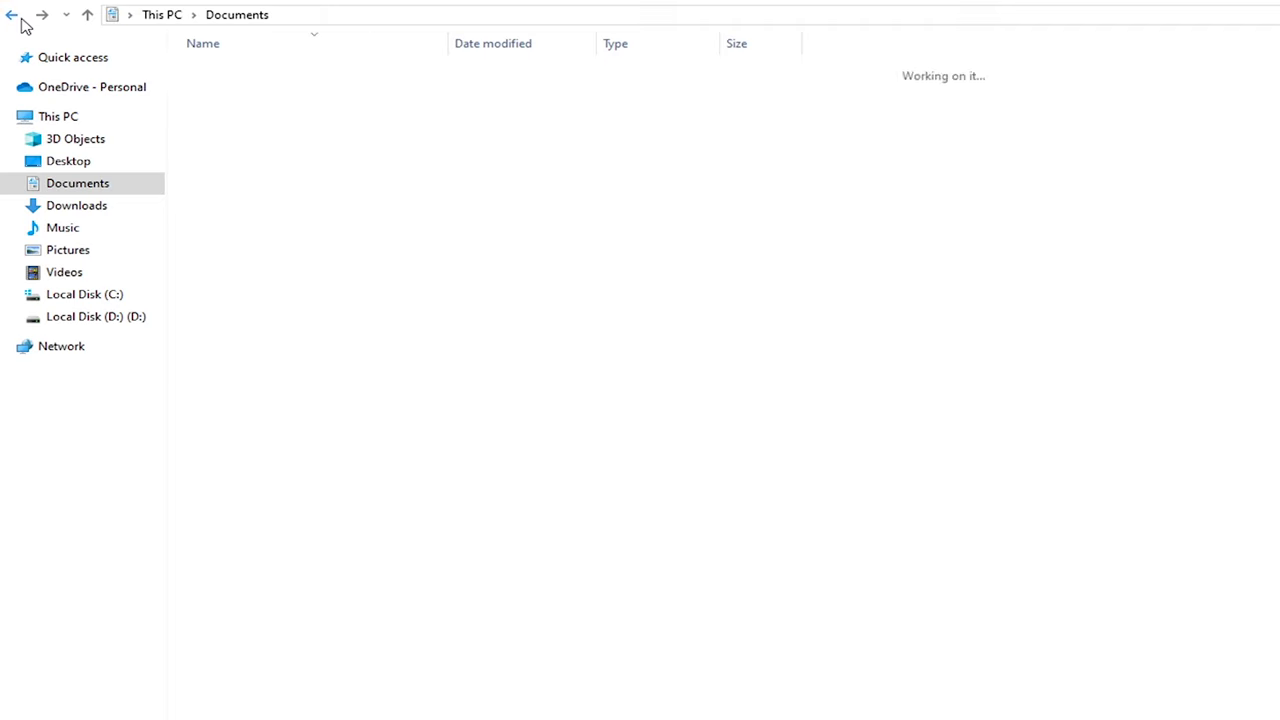
right_click(326, 92)
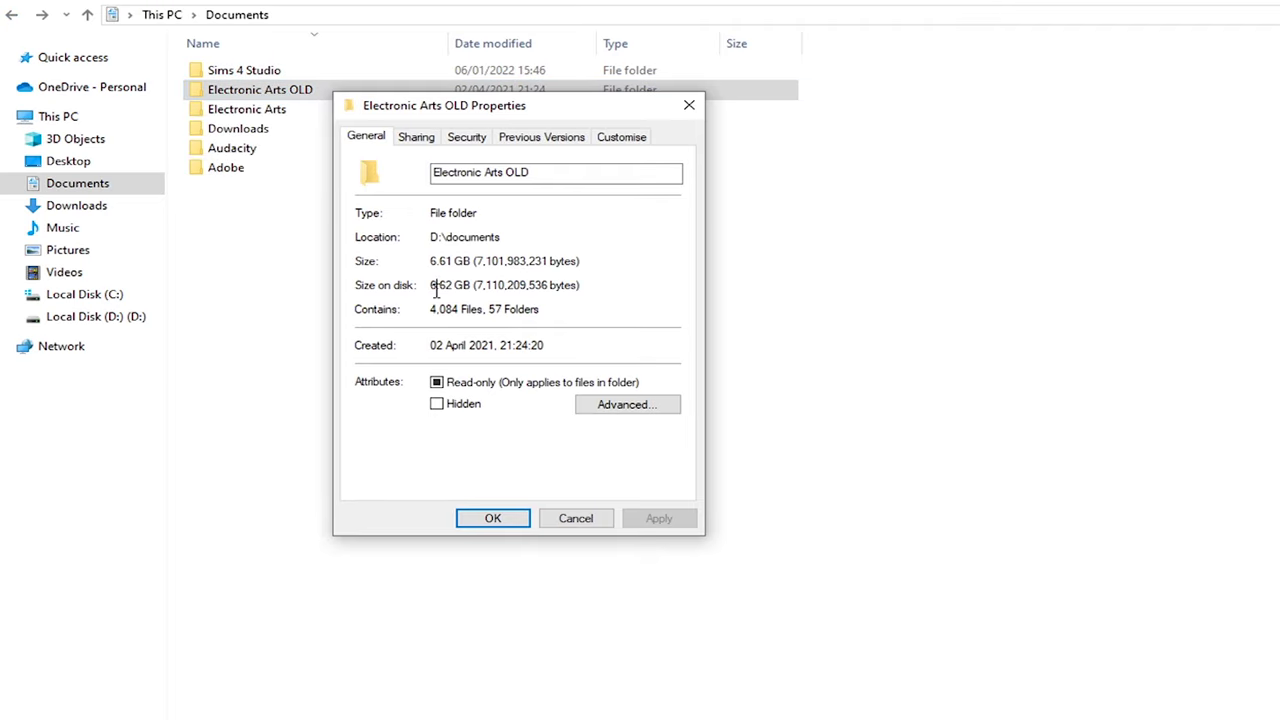
drag(436, 290, 484, 291)
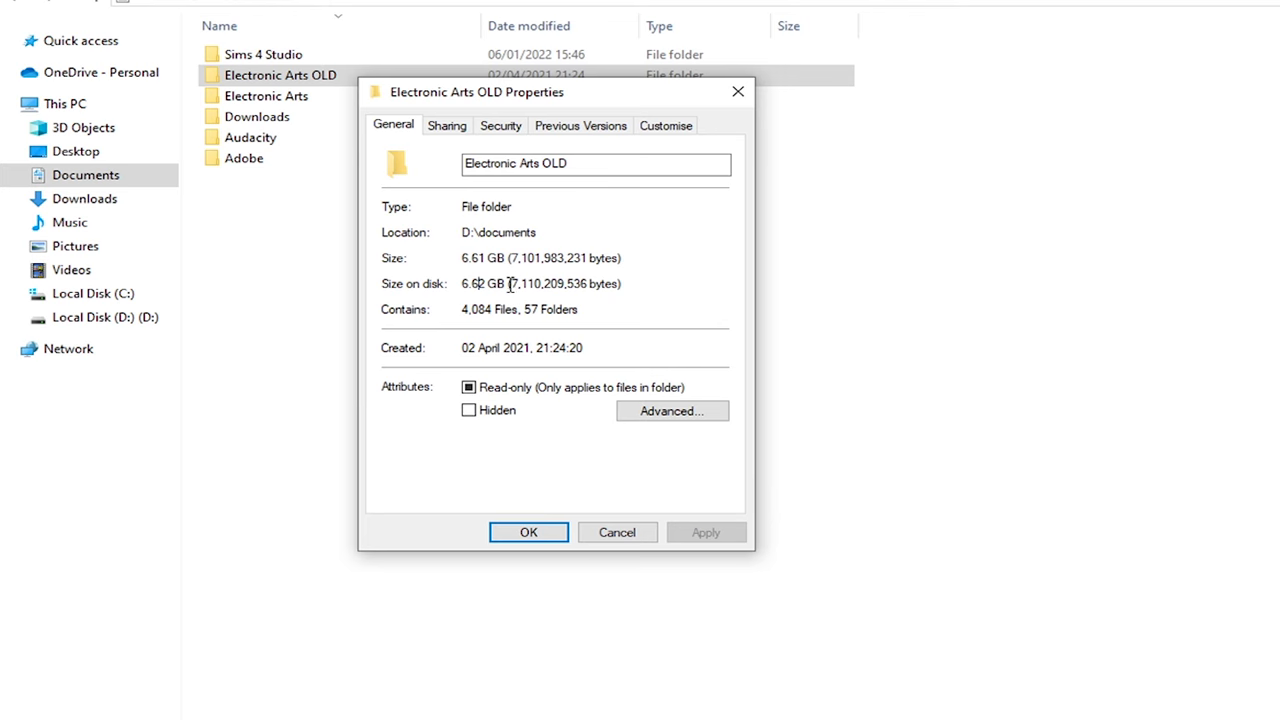
drag(510, 284, 527, 292)
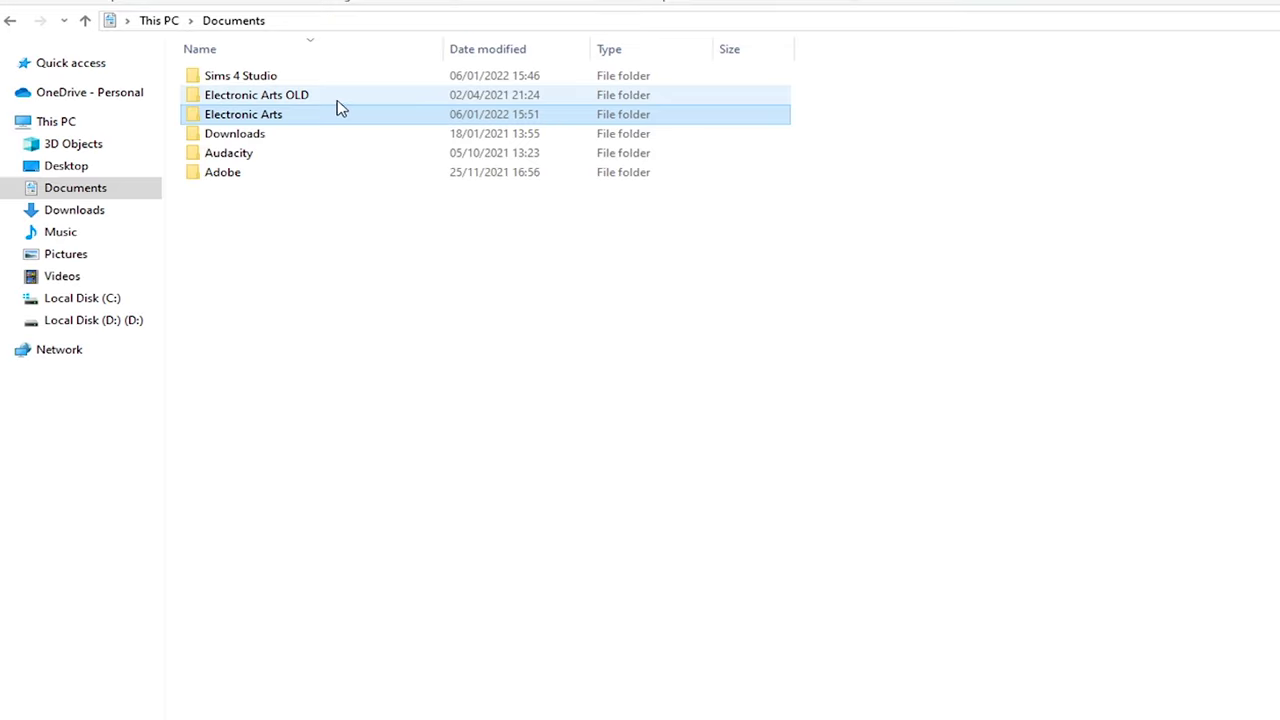
right_click(336, 100)
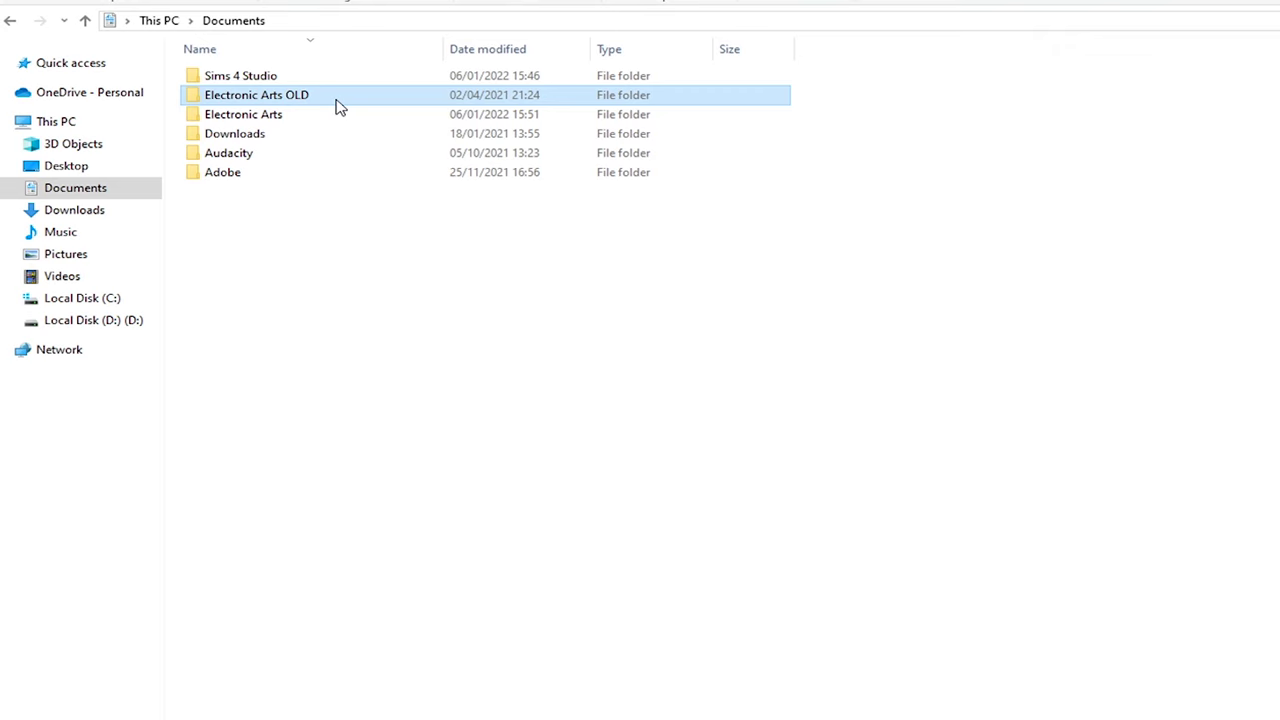
click(408, 570)
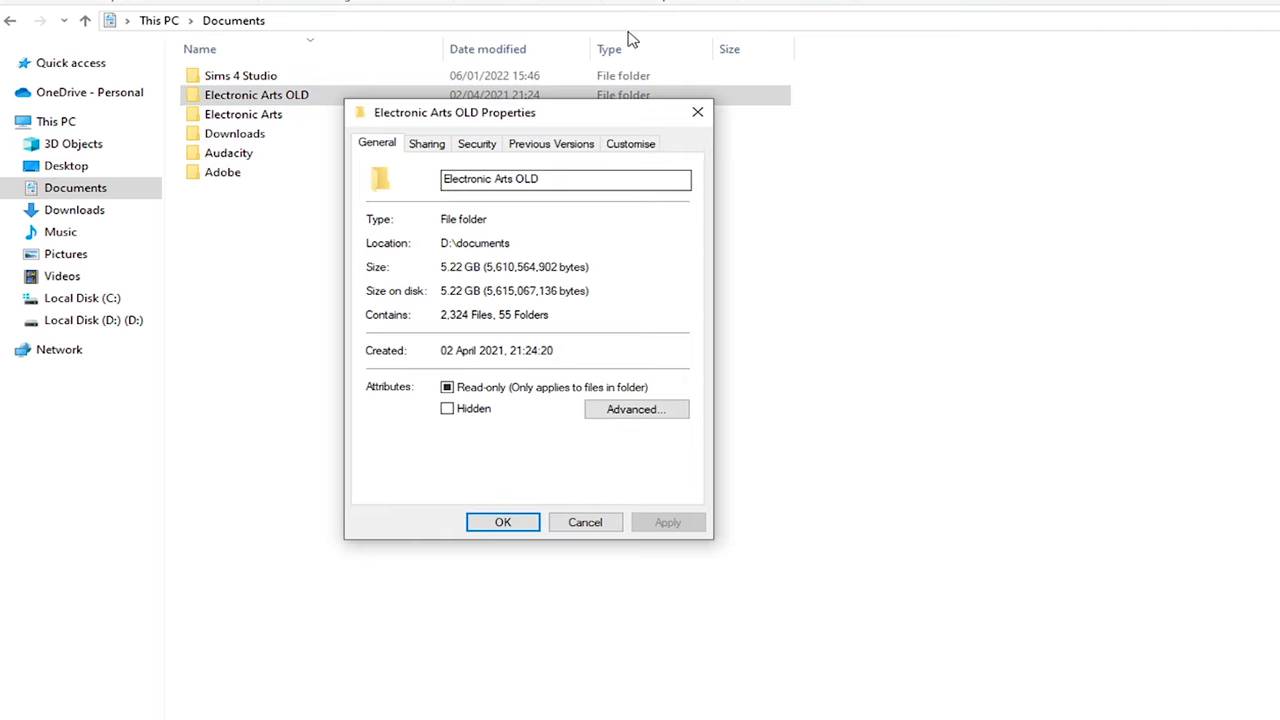
drag(531, 106, 1059, 13)
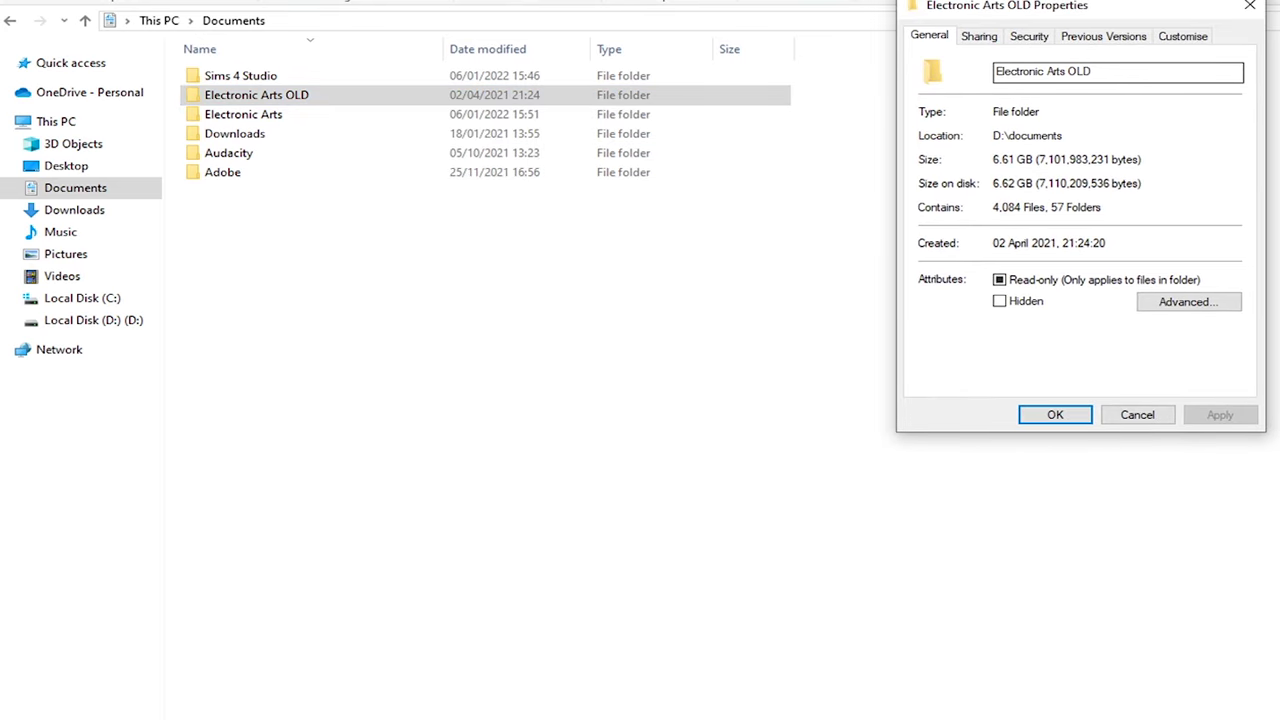
click(360, 92)
double_click(360, 92)
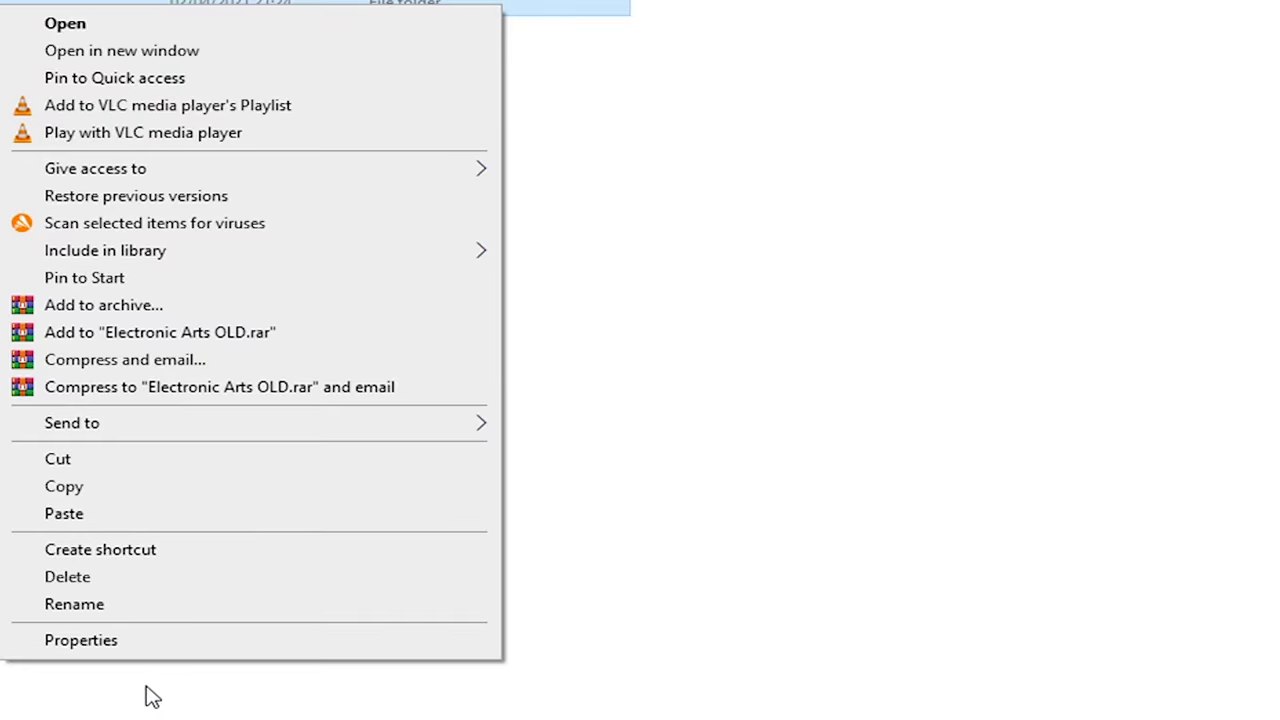
click(140, 642)
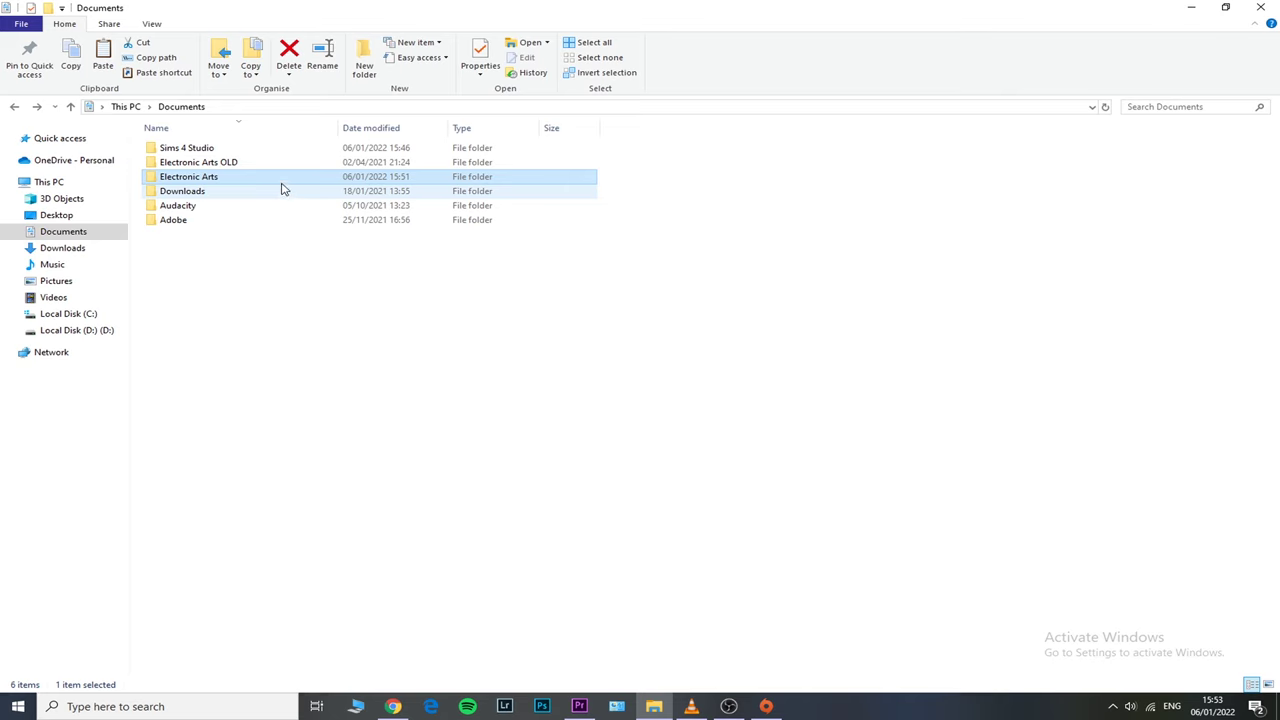
Refresh Documents and rename the Electronic Arts folder to 'Electronic Arts OLD'
right_click(441, 298)
click(544, 380)
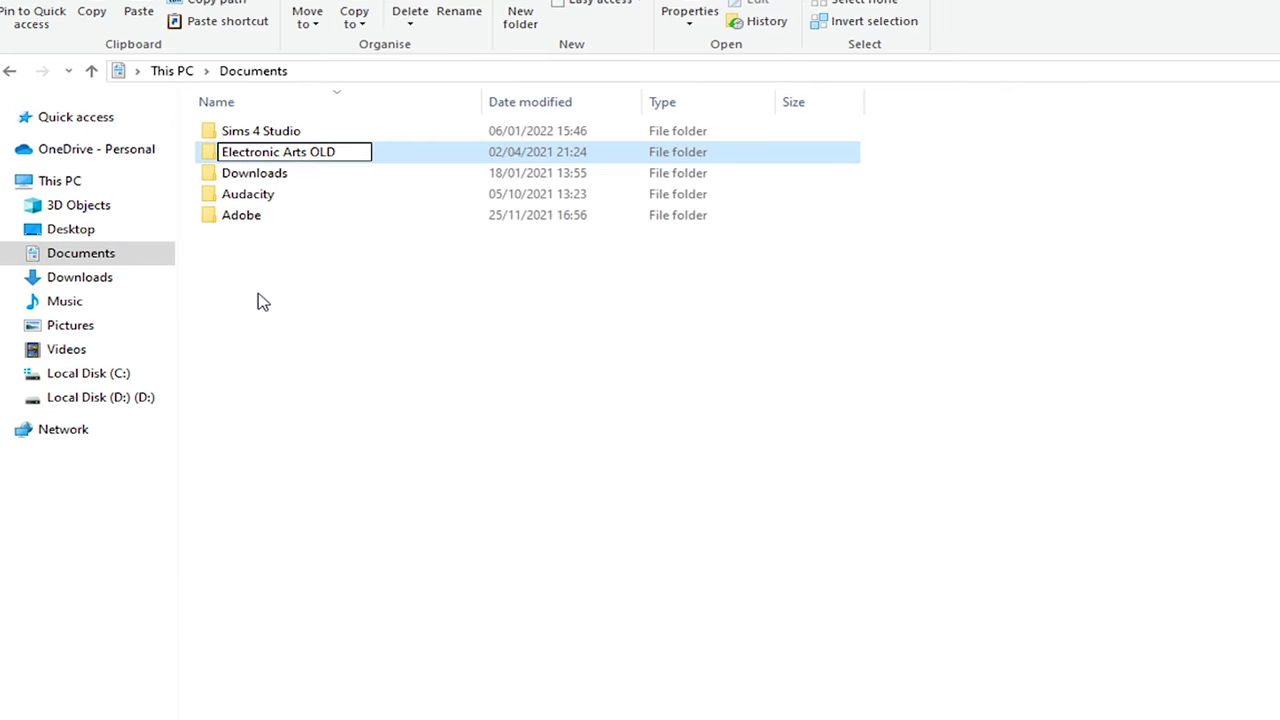
click(366, 243)
click(334, 155)
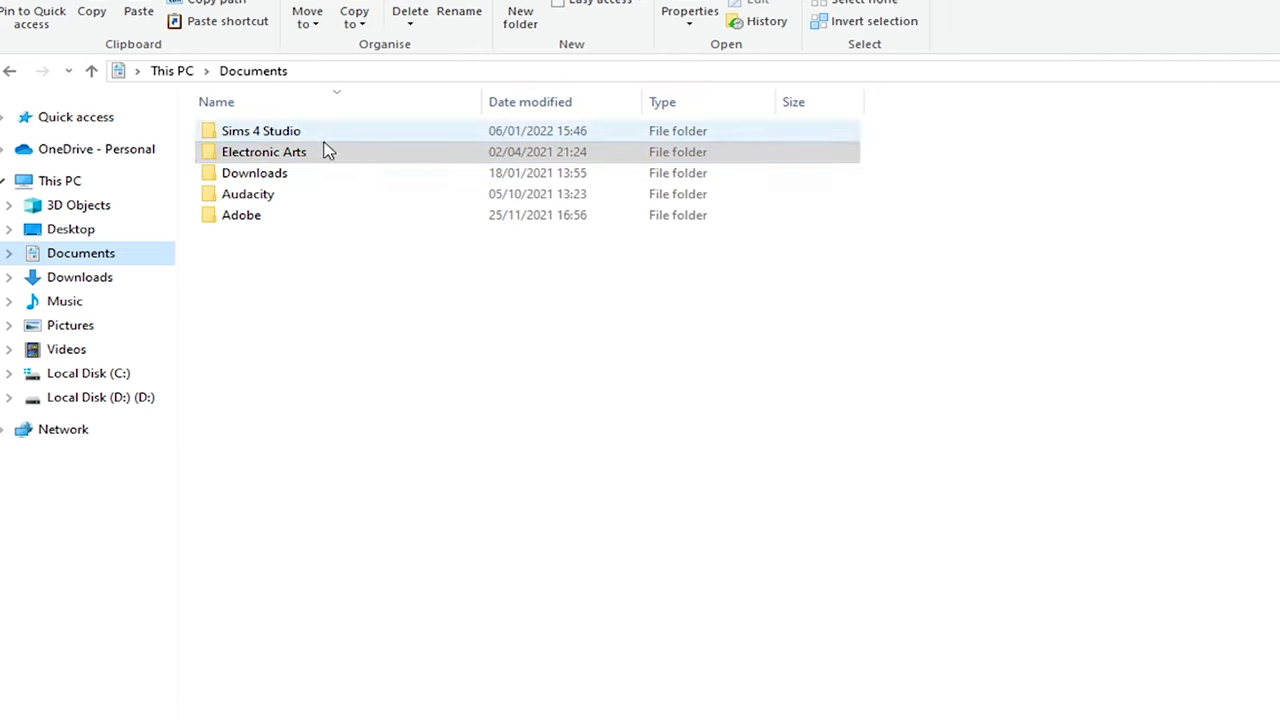
right_click(326, 151)
click(405, 631)
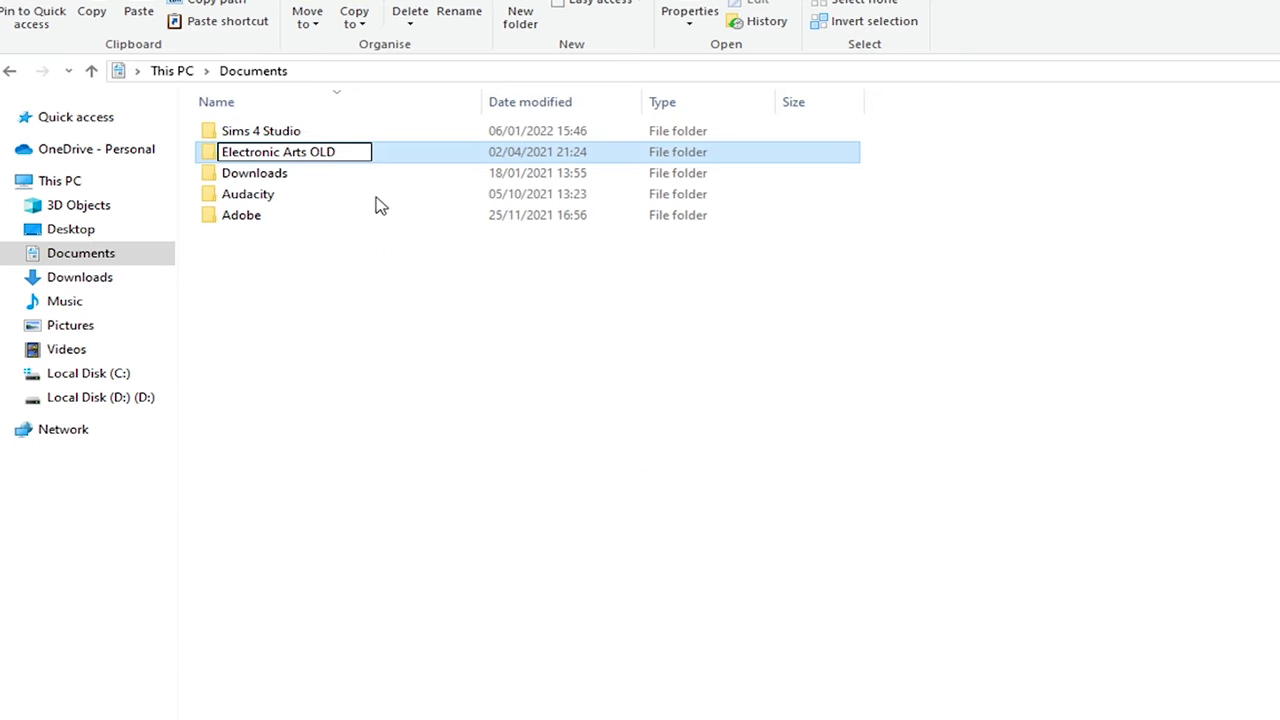
key(Return)
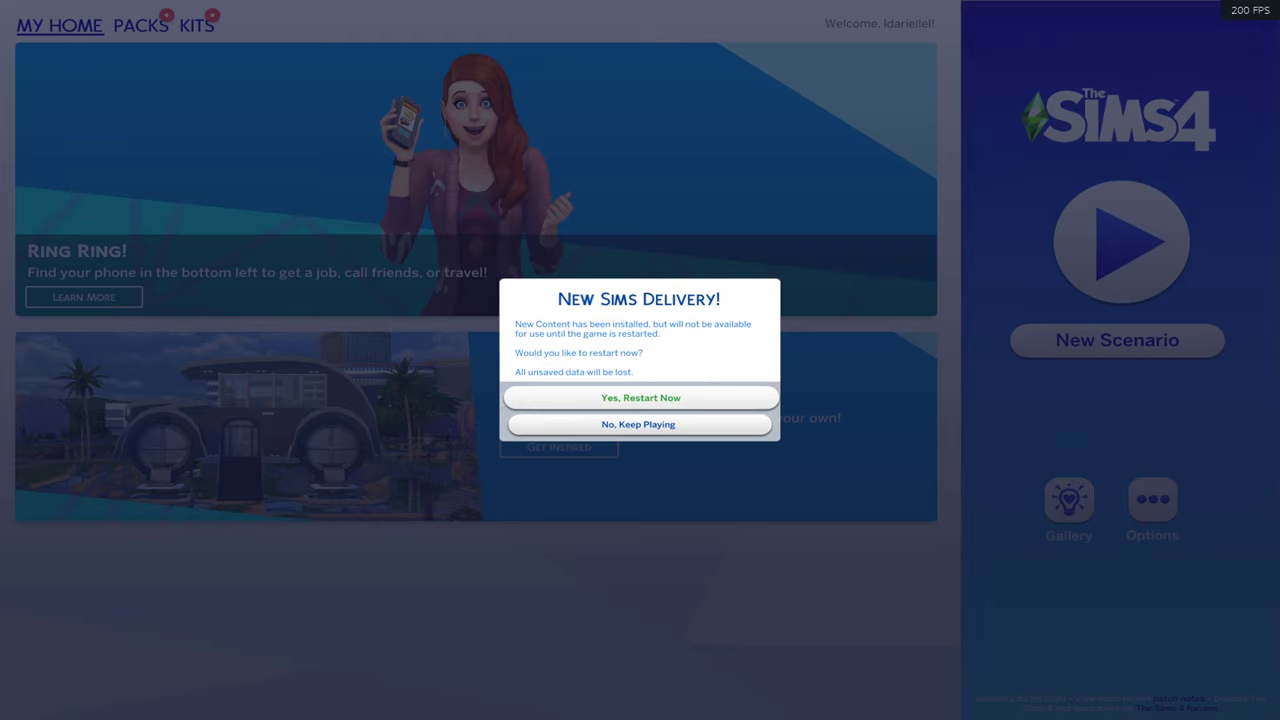
Choose No, Keep Playing on the restart prompt, then back out of the exit confirmation
click(638, 424)
click(1152, 500)
click(640, 520)
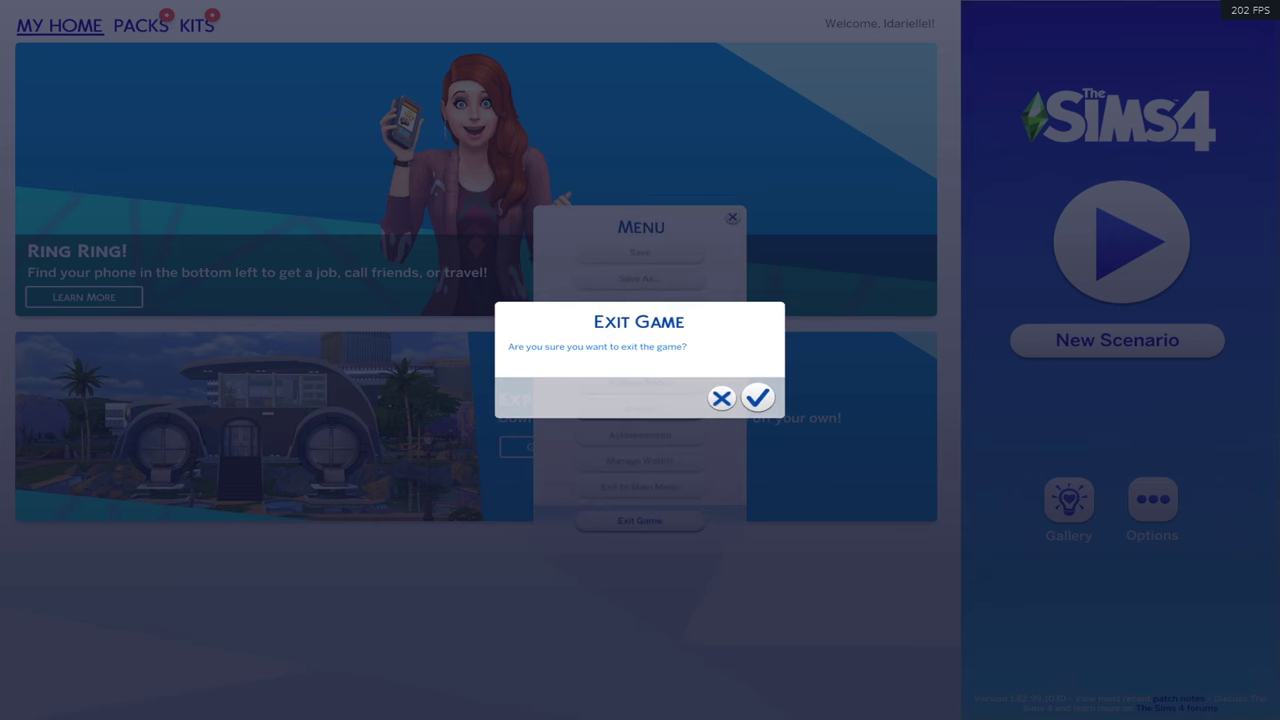
click(720, 397)
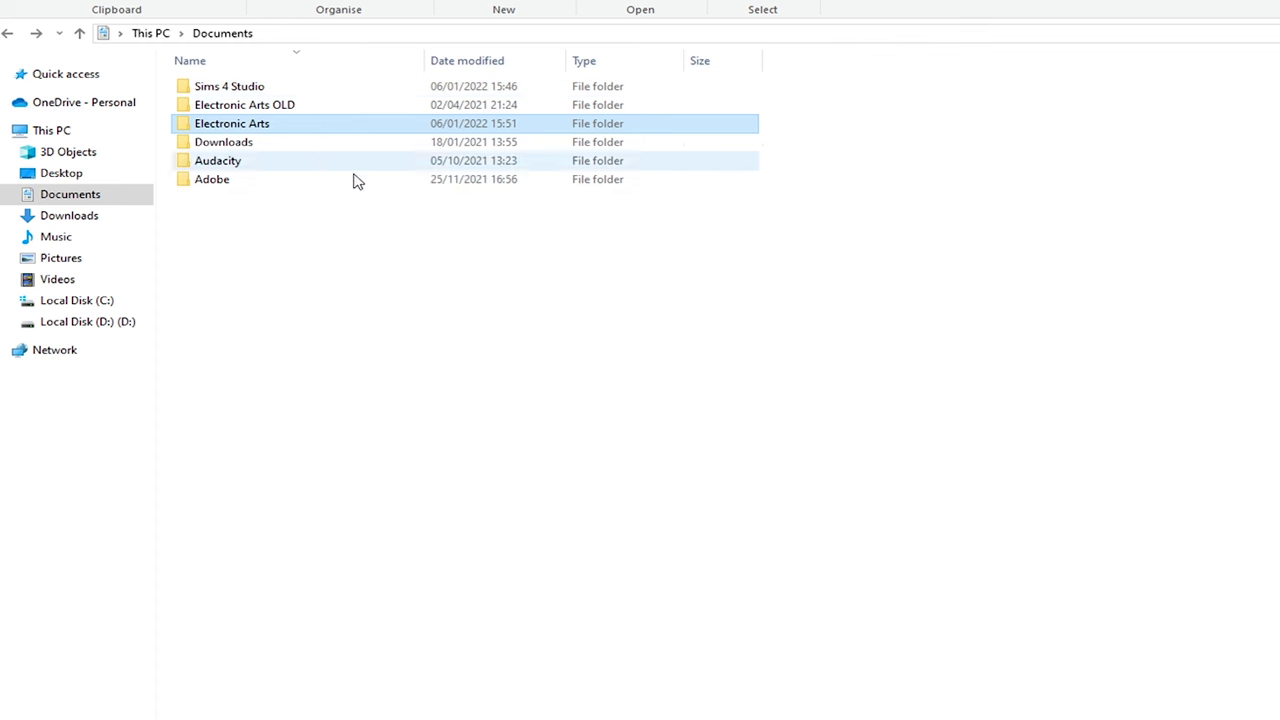
Look inside Electronic Arts OLD > The Sims 4, then return to Documents
double_click(334, 105)
double_click(345, 105)
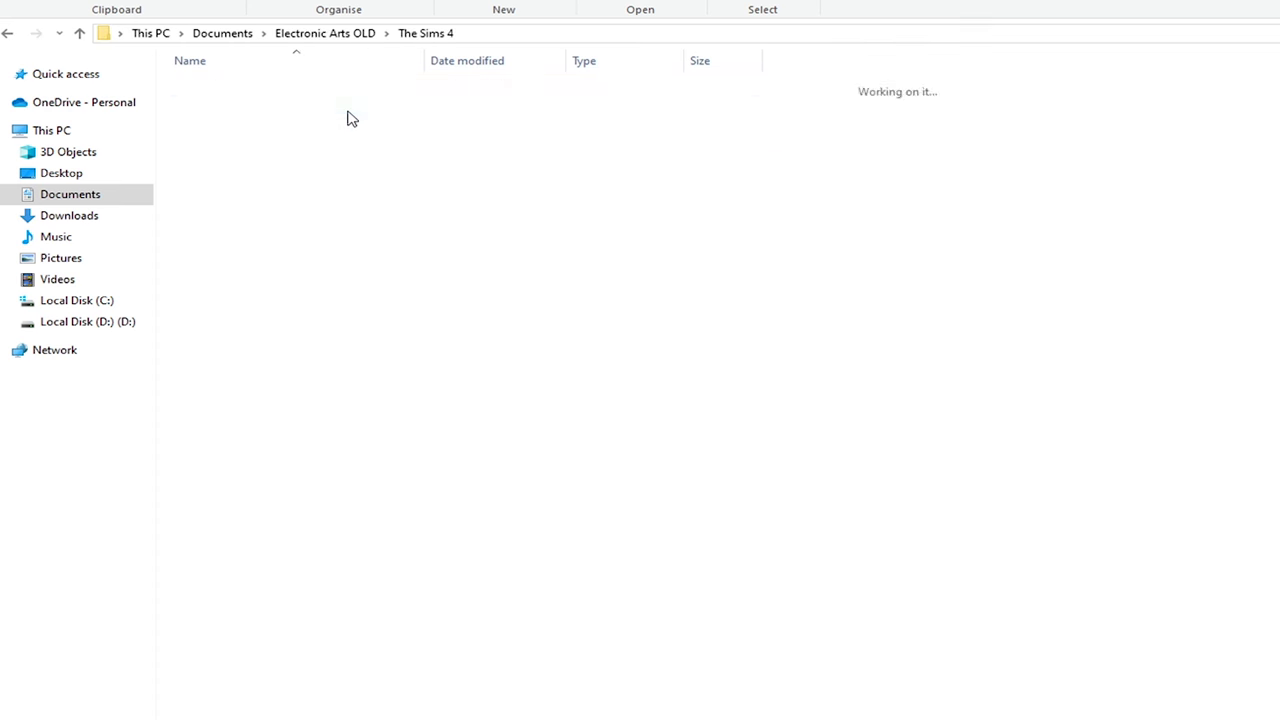
key(alt+Left)
key(alt+Left)
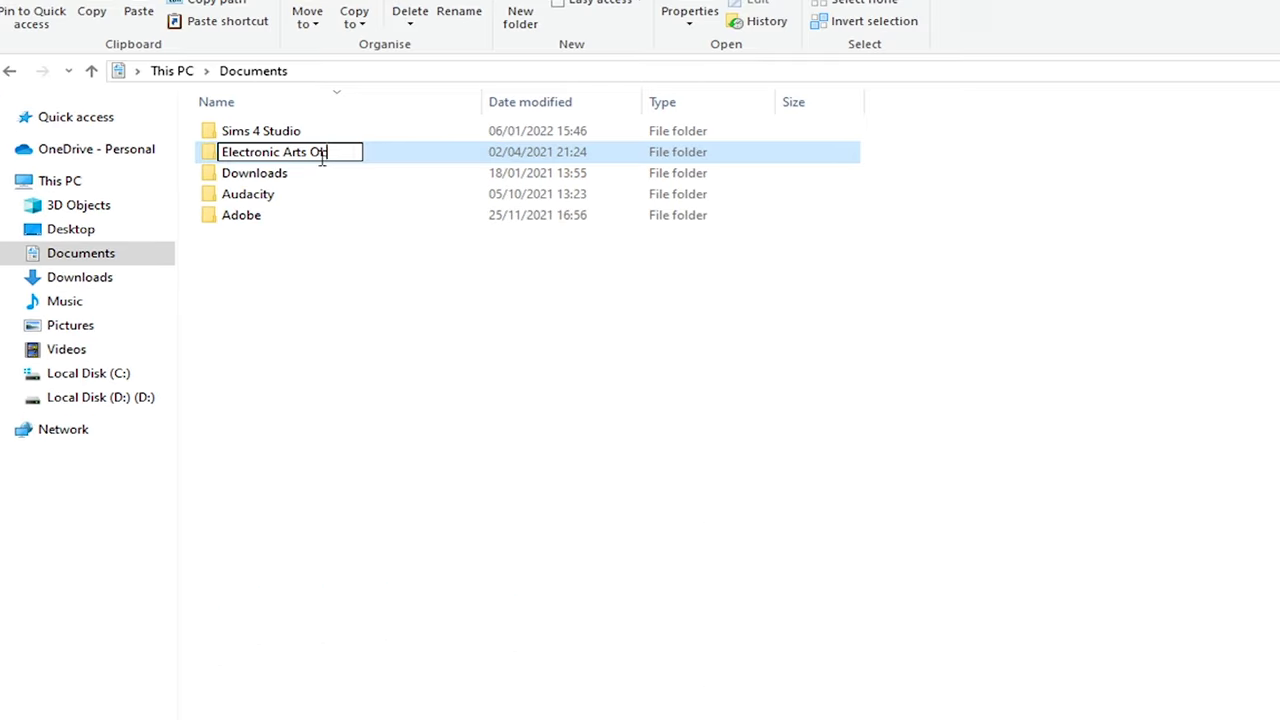
key(Return)
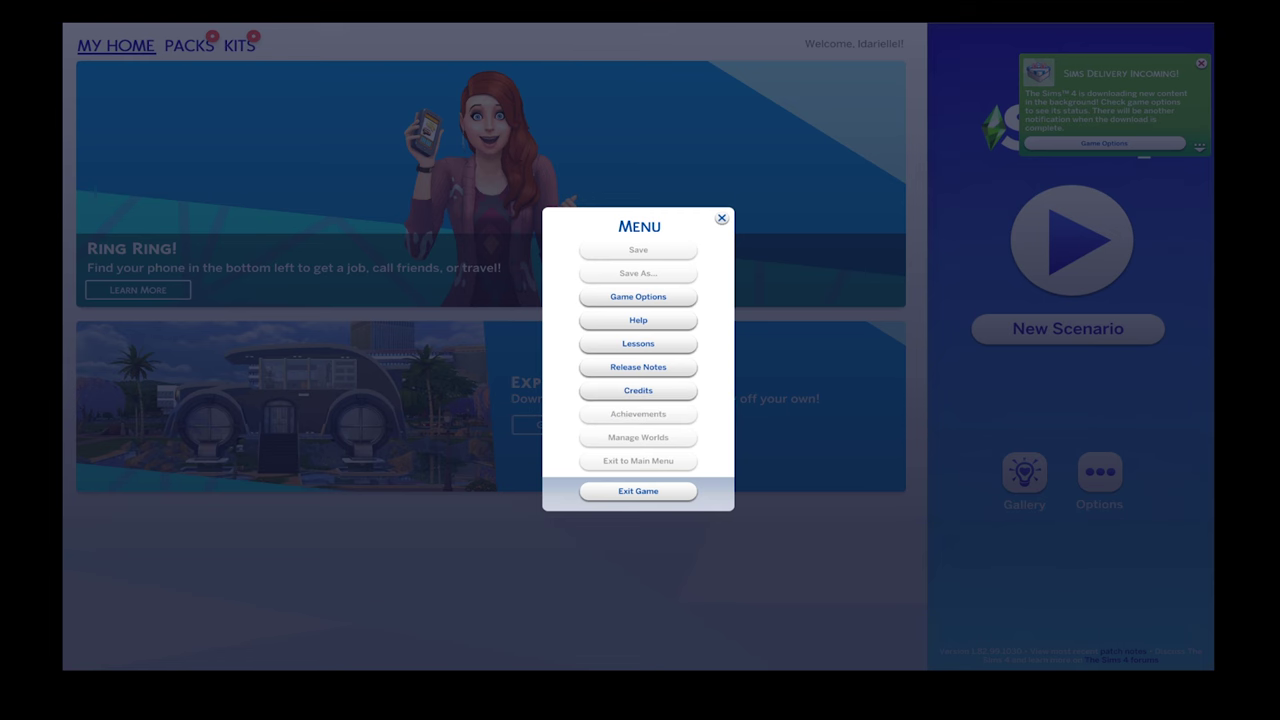
Exit The Sims 4 with confirmation and select the new Electronic Arts folder
click(638, 491)
click(706, 377)
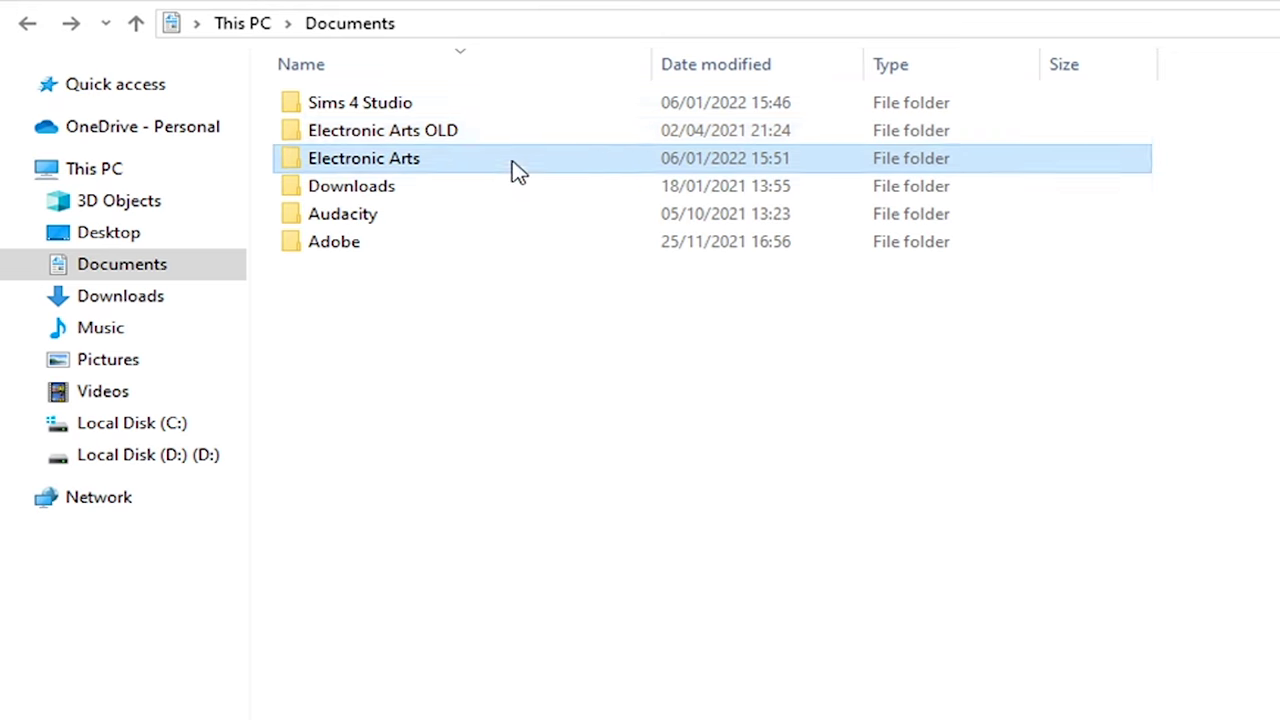
key(Up)
click(502, 166)
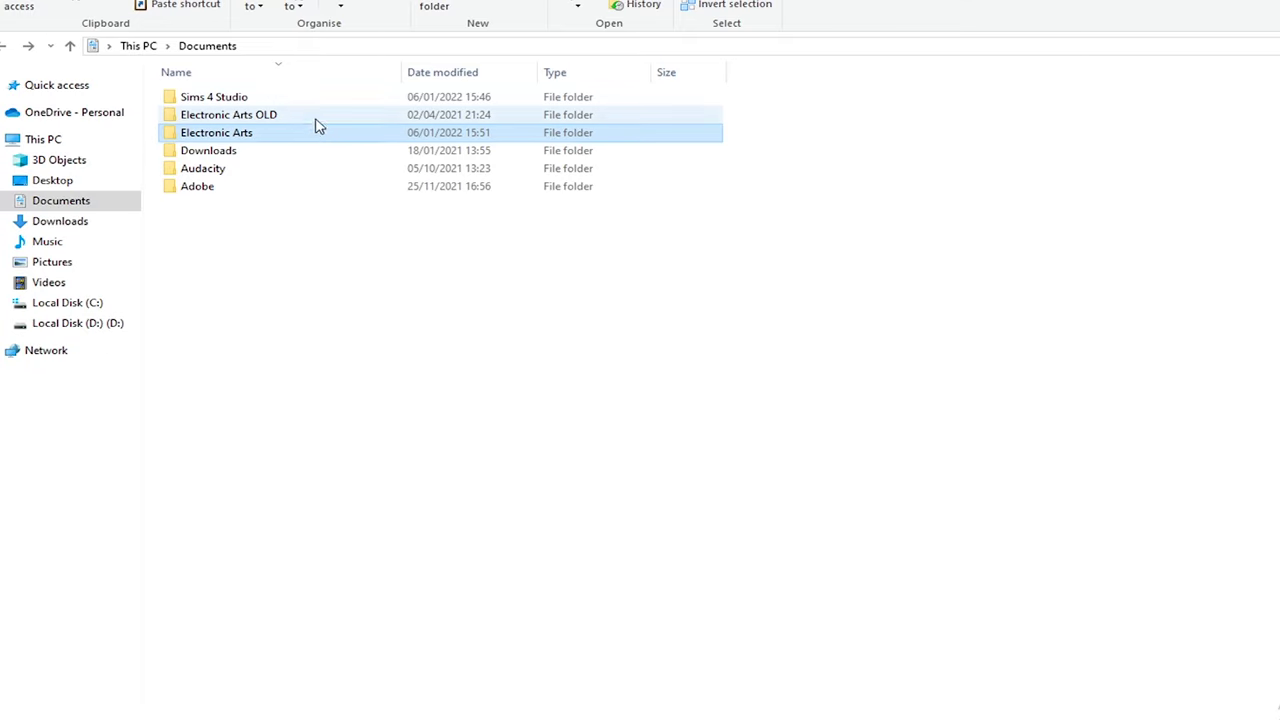
Select and copy all save files in Electronic Arts OLD\The Sims 4\saves
double_click(305, 116)
double_click(327, 119)
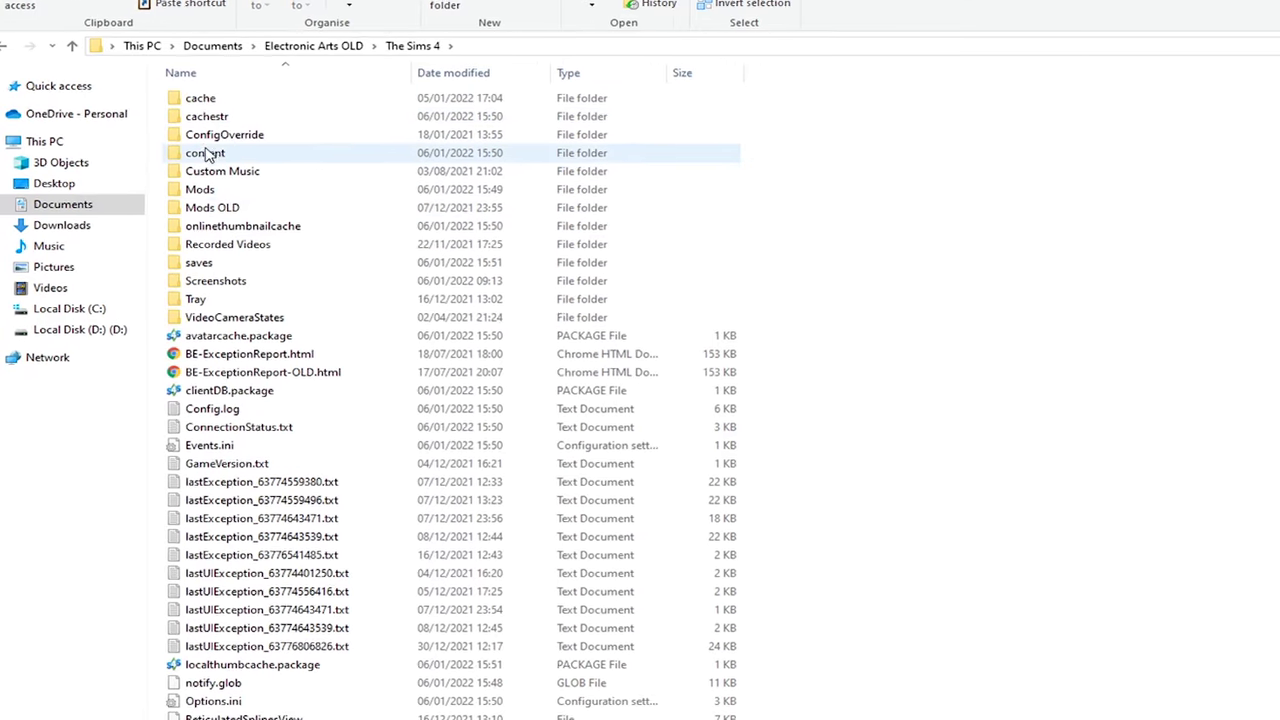
double_click(300, 343)
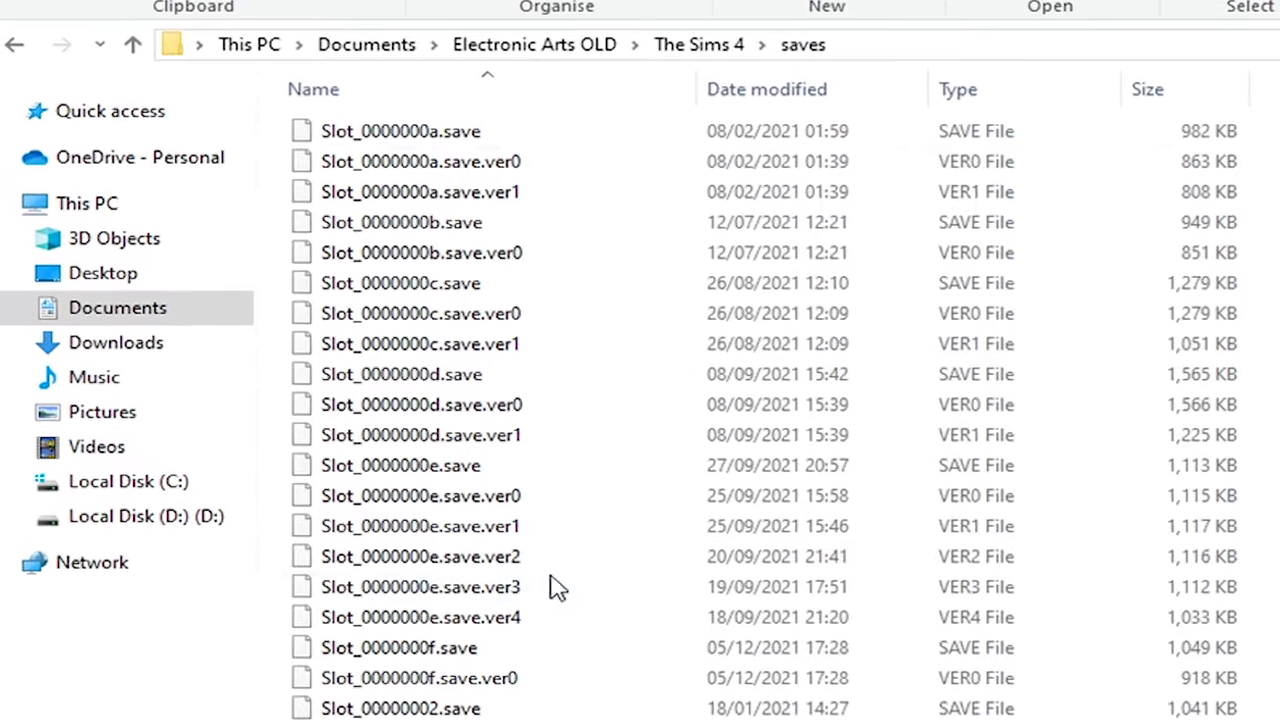
key(ctrl+a)
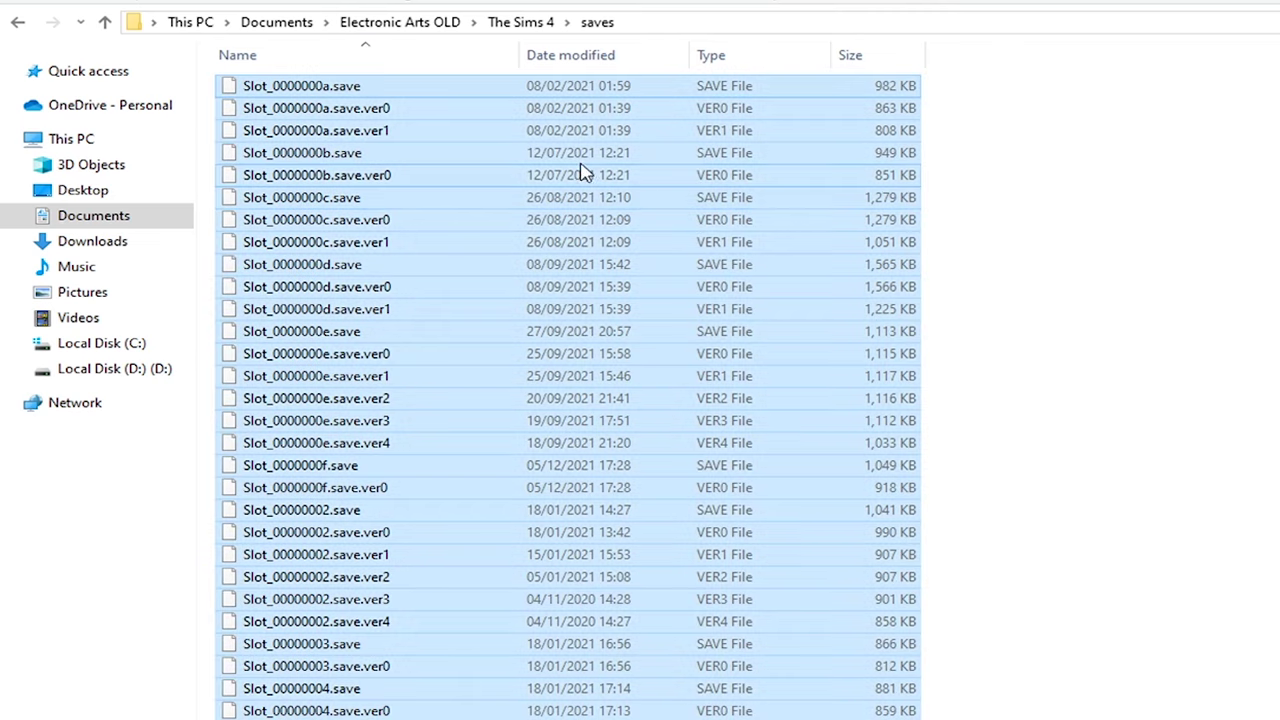
right_click(583, 168)
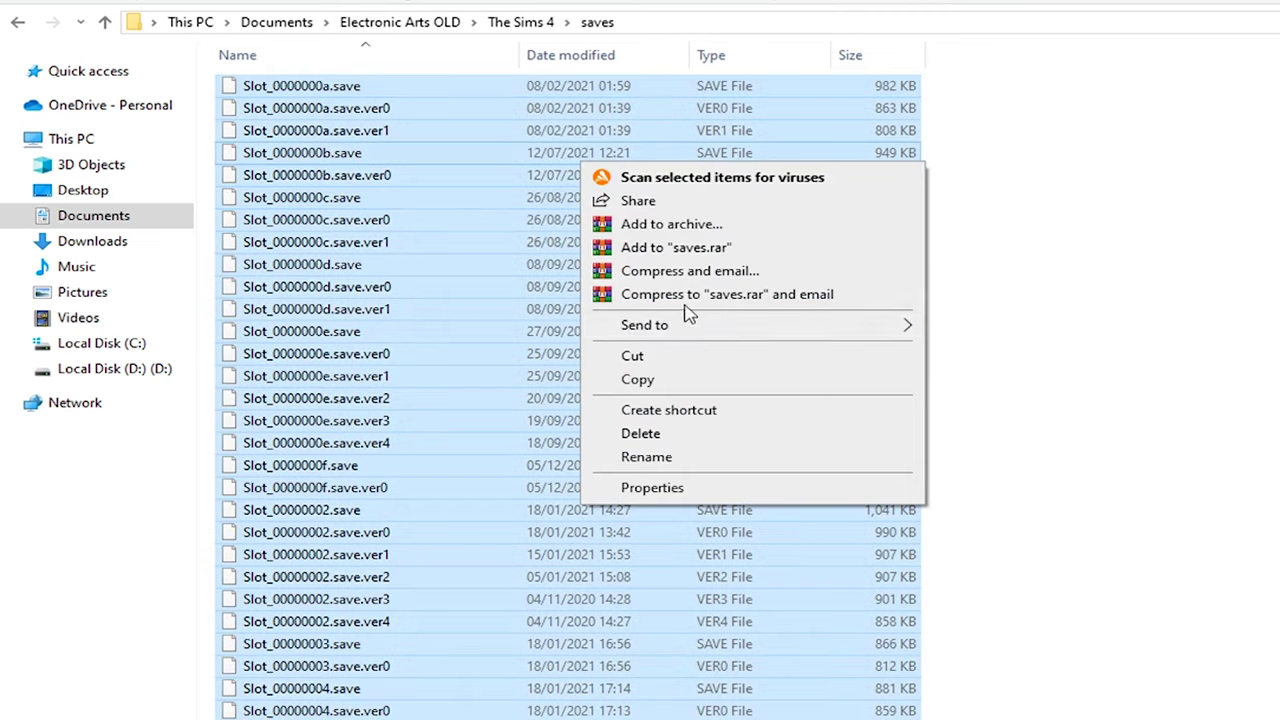
click(660, 385)
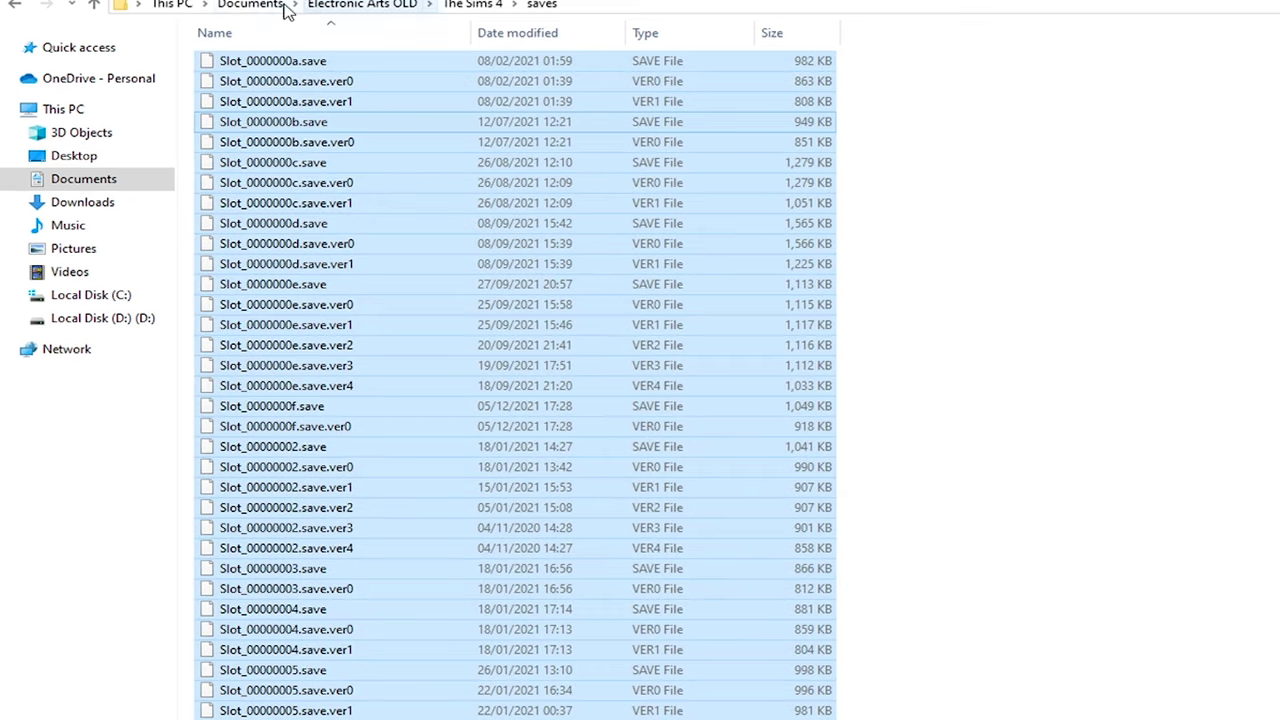
Paste the copied saves into the new Electronic Arts\The Sims 4\saves folder
click(290, 22)
double_click(313, 132)
double_click(262, 66)
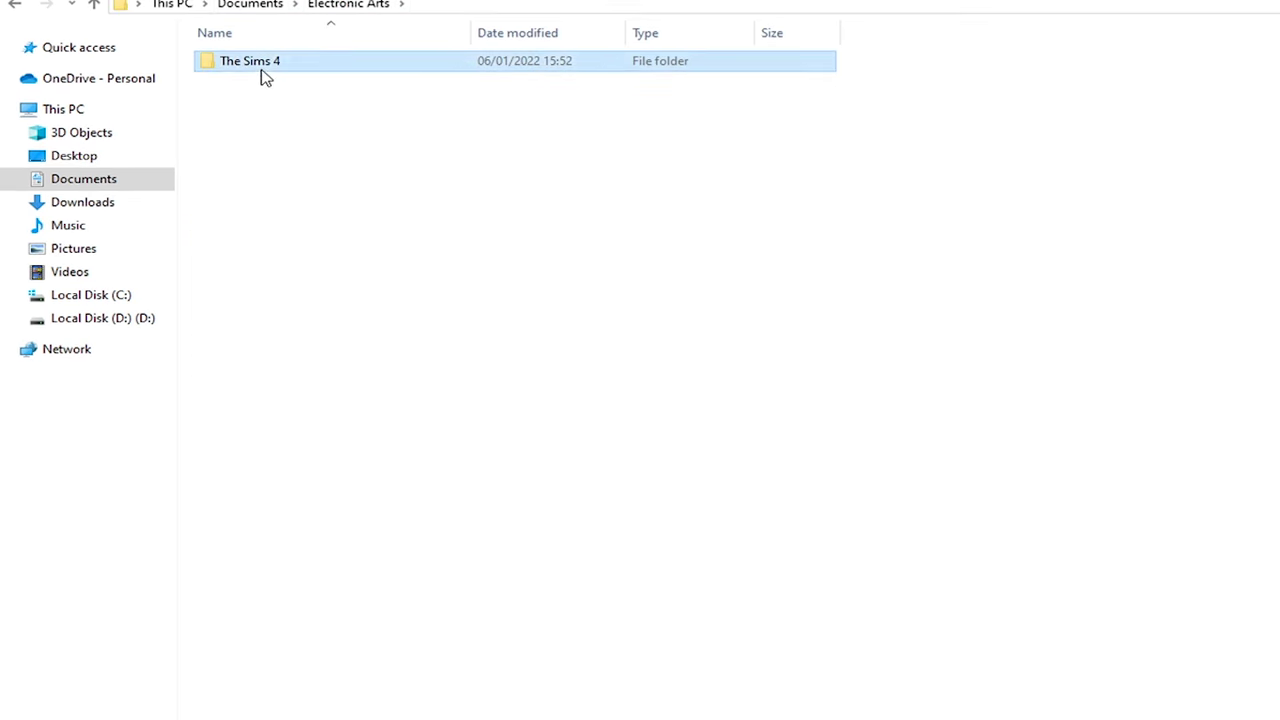
click(259, 190)
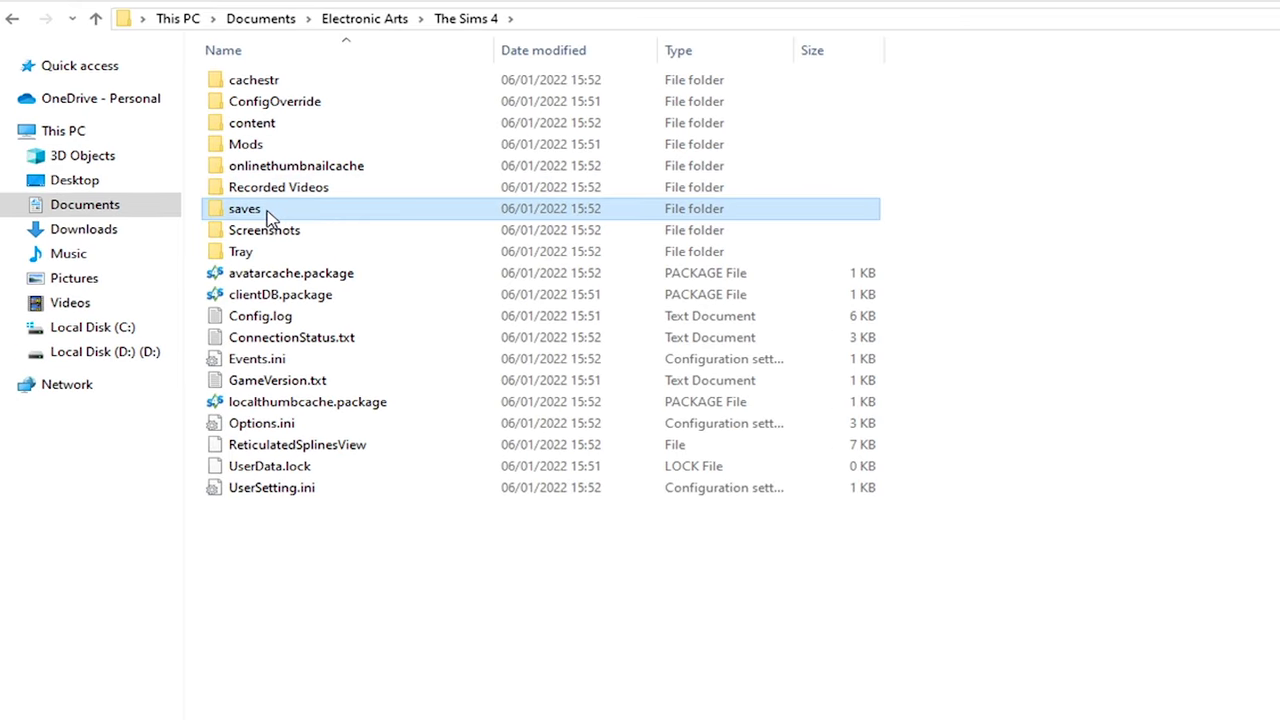
double_click(268, 212)
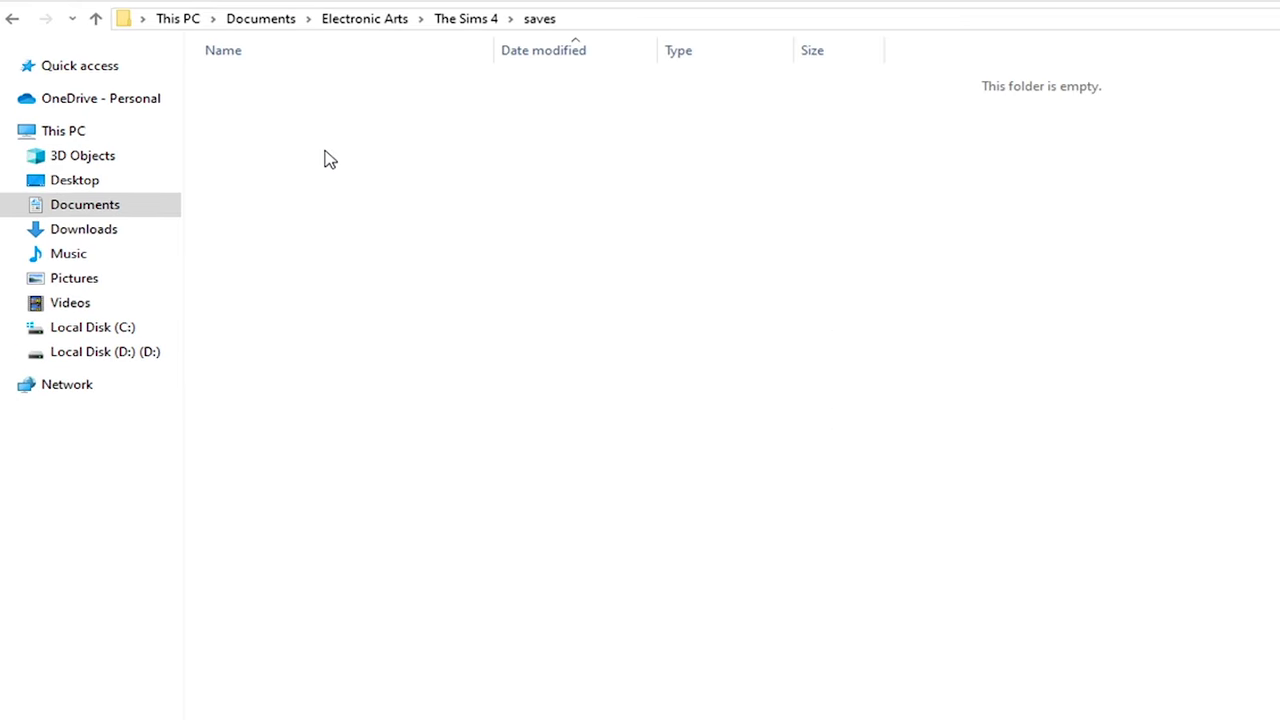
right_click(326, 157)
click(426, 318)
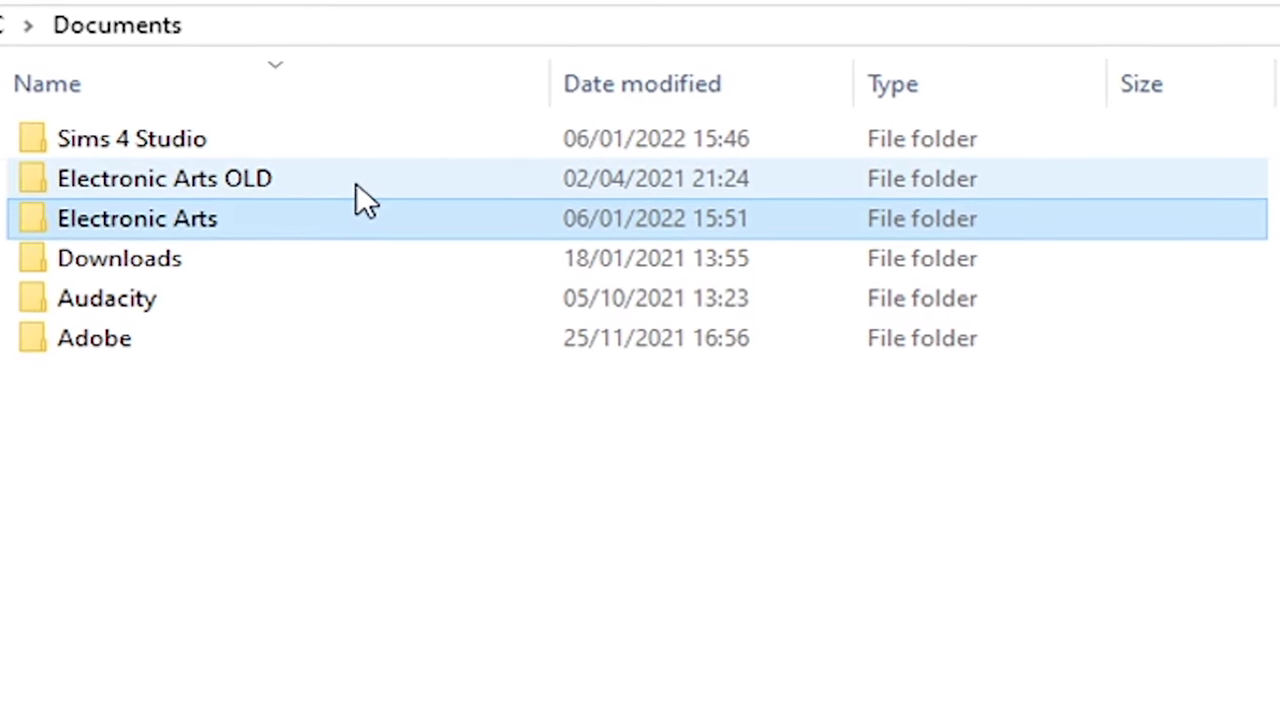
Reselect all the old save files in Electronic Arts OLD and copy them again
double_click(360, 182)
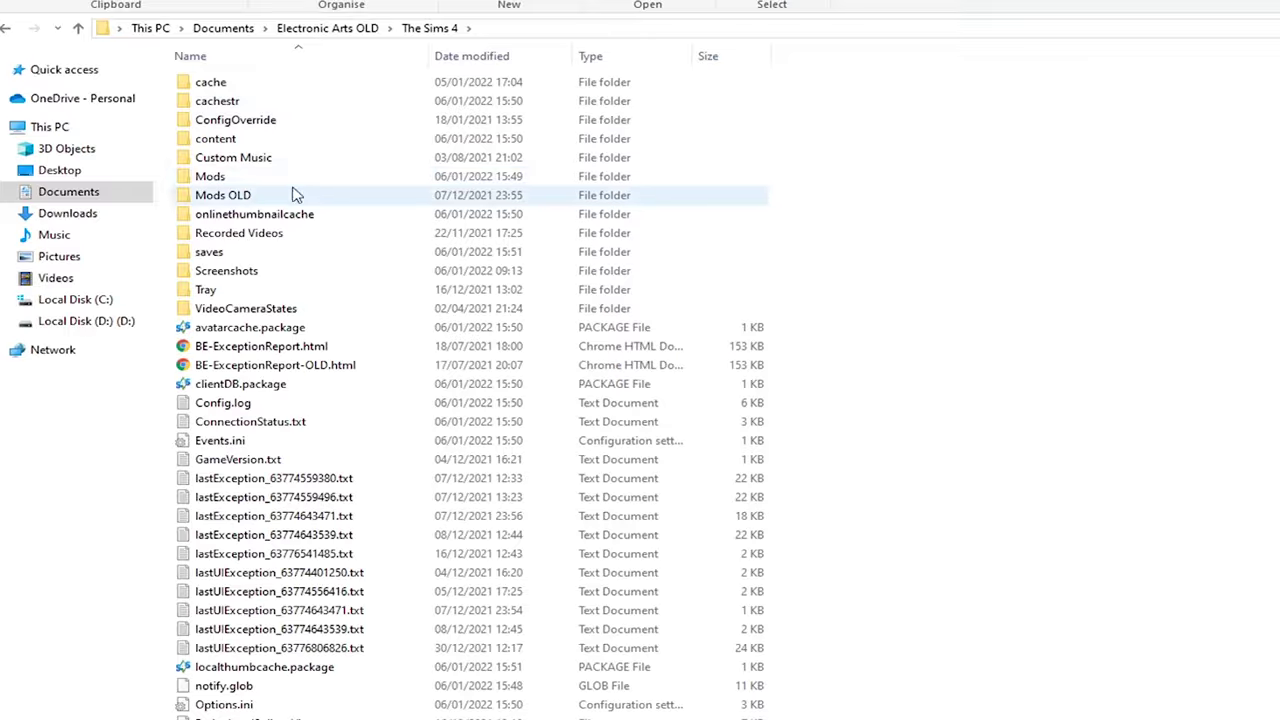
double_click(226, 254)
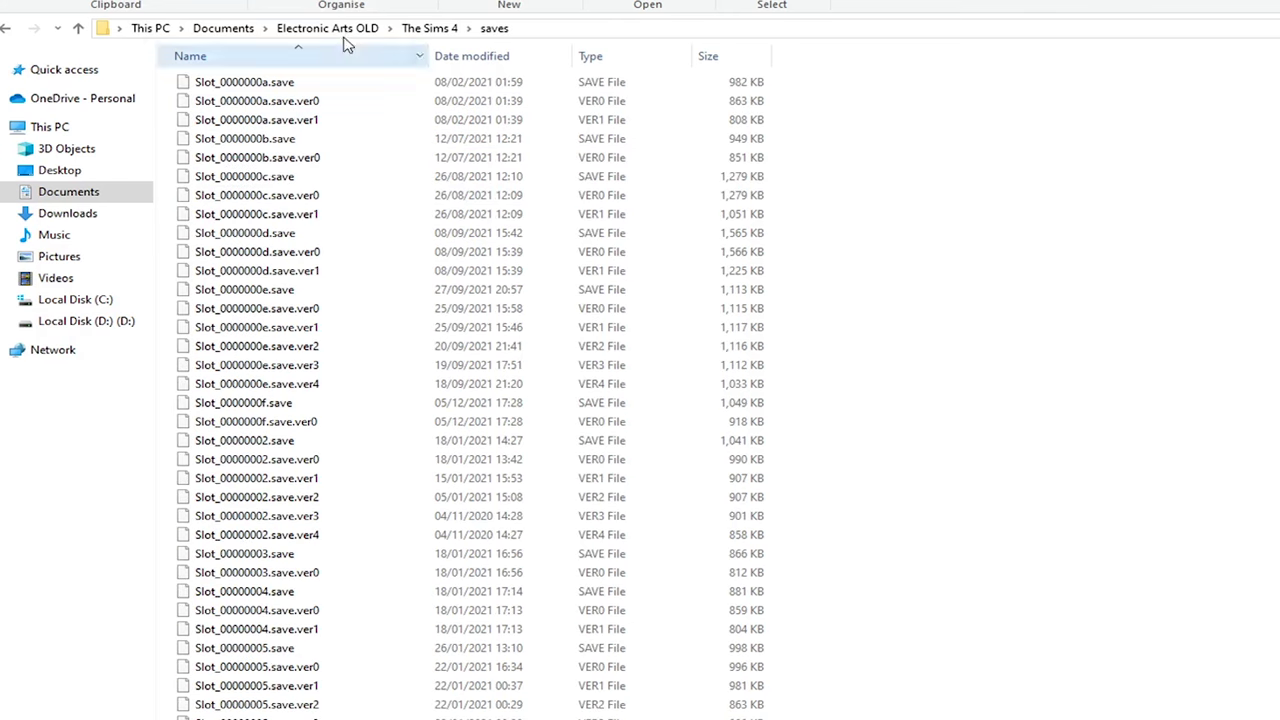
key(ctrl+a)
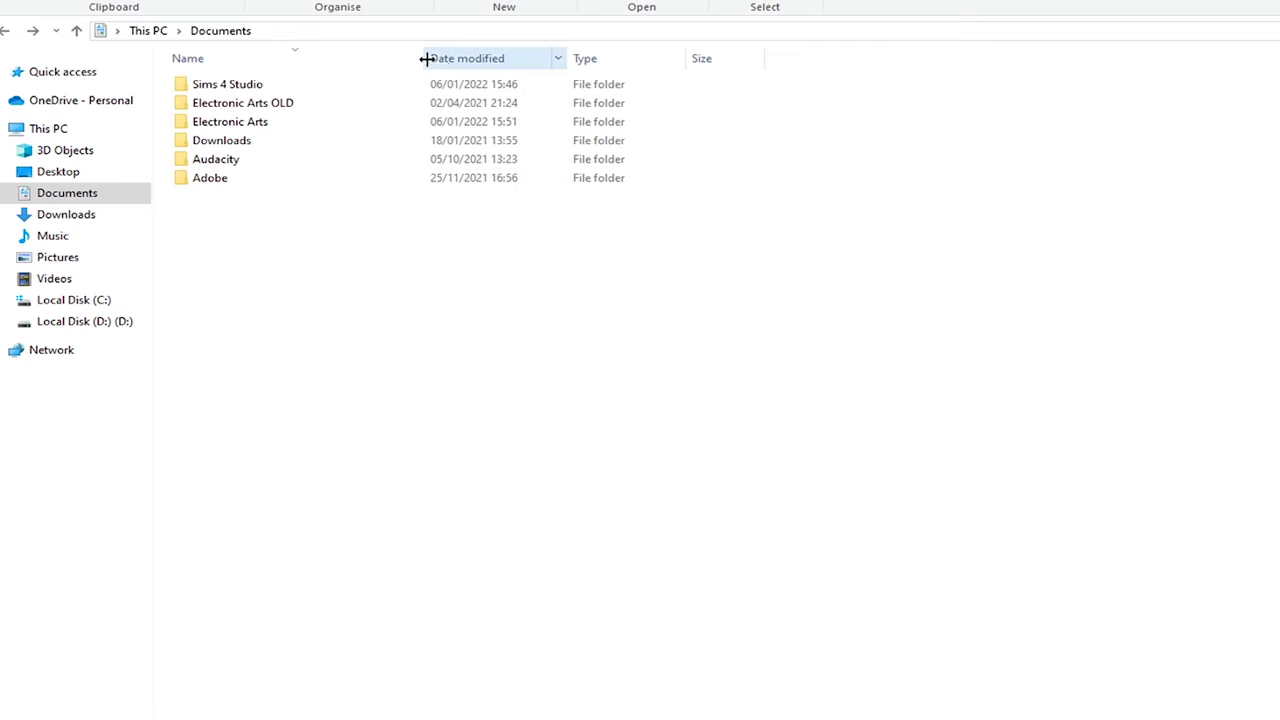
click(350, 103)
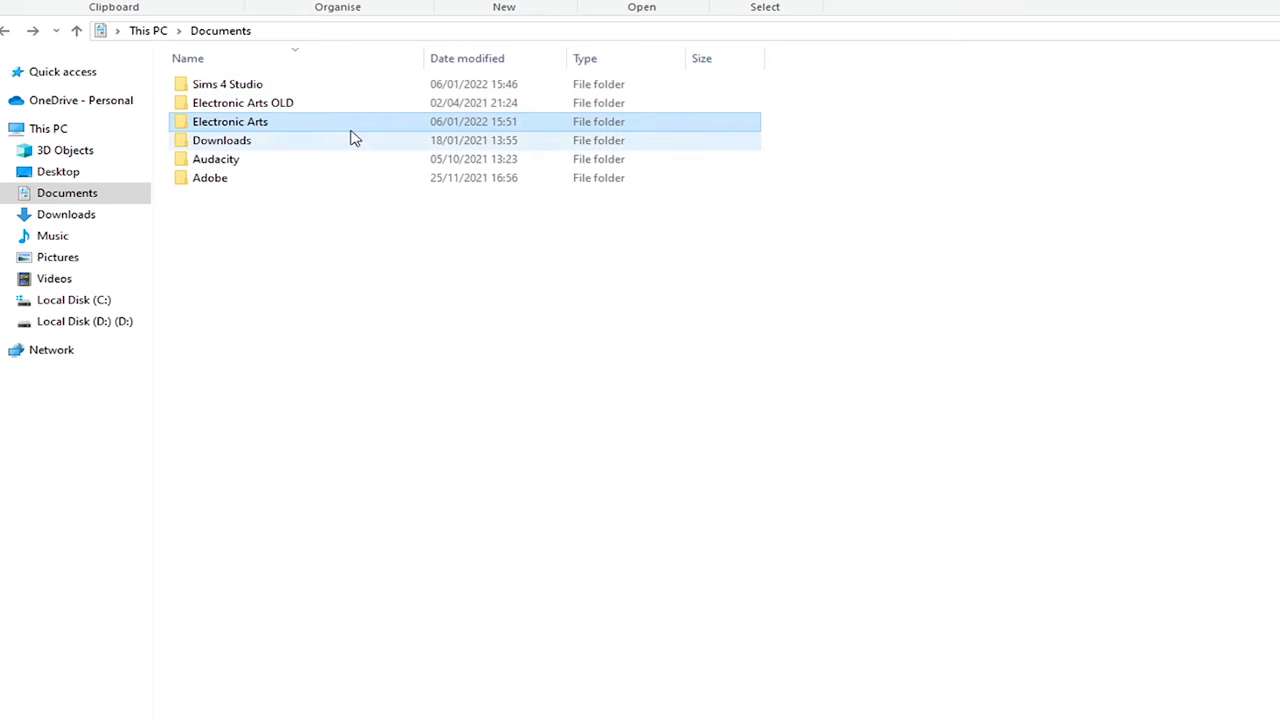
double_click(331, 103)
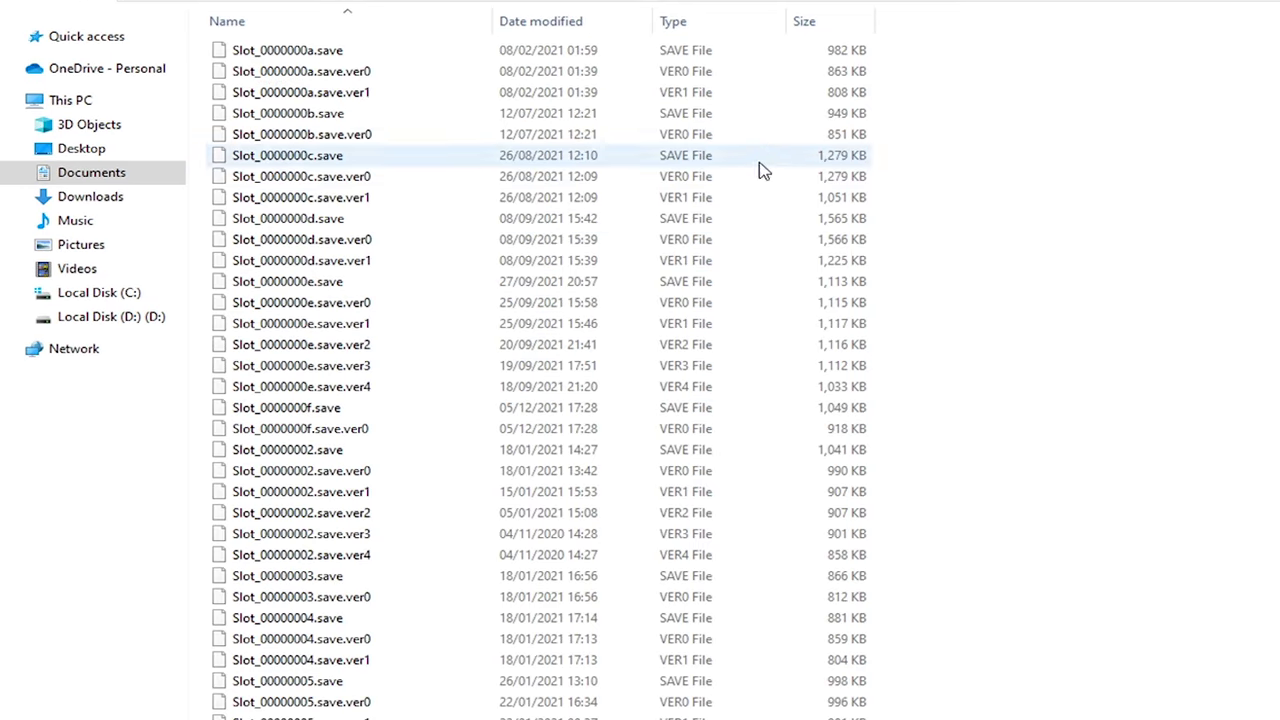
key(alt+Left)
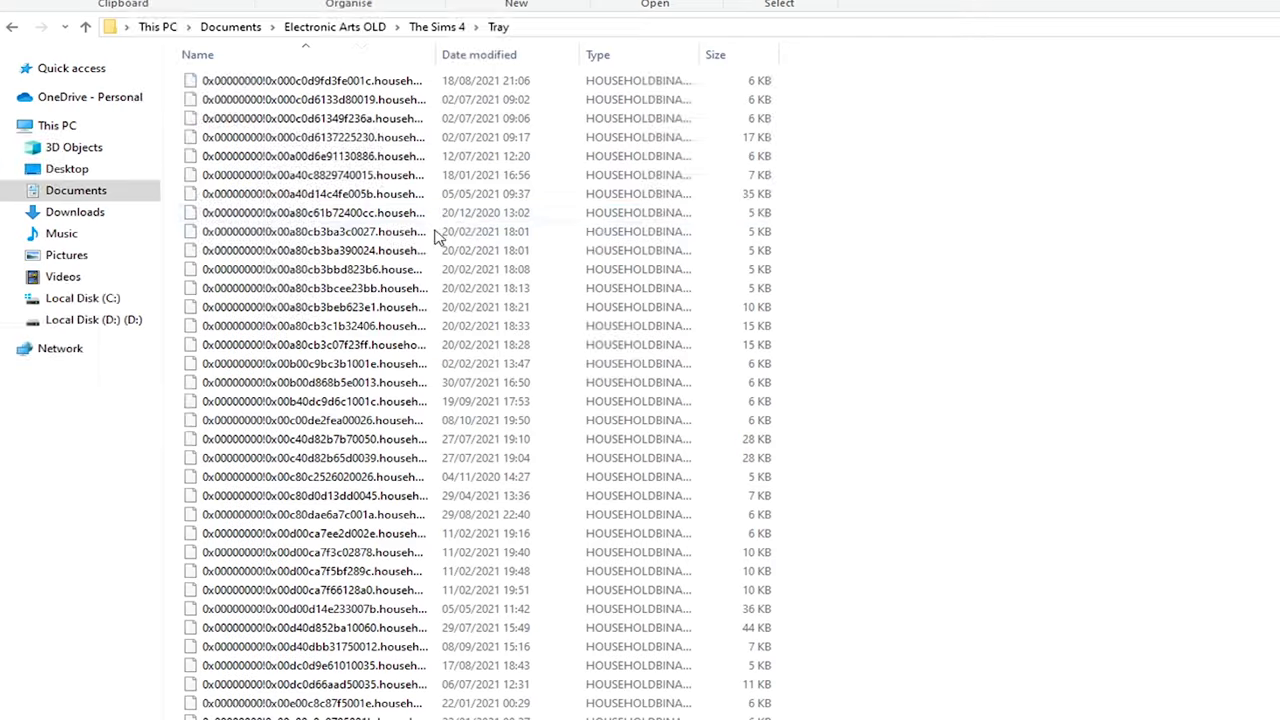
key(ctrl+a)
right_click(470, 211)
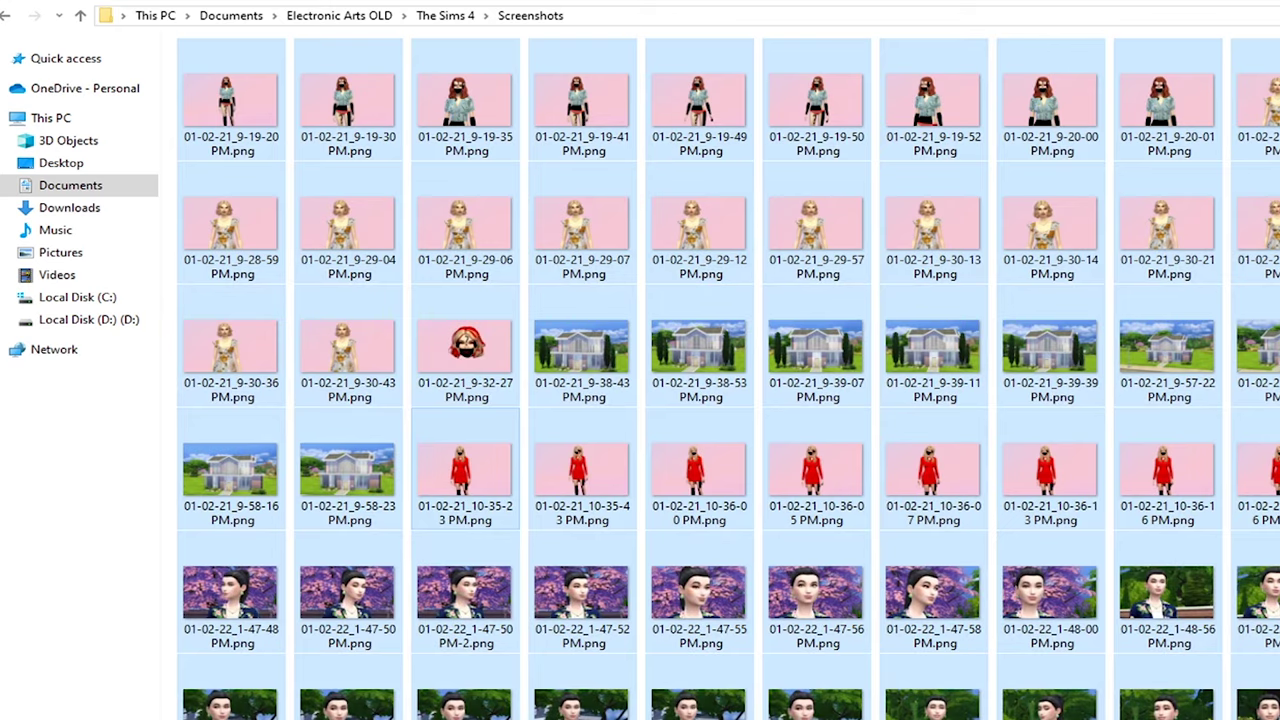
click(8, 15)
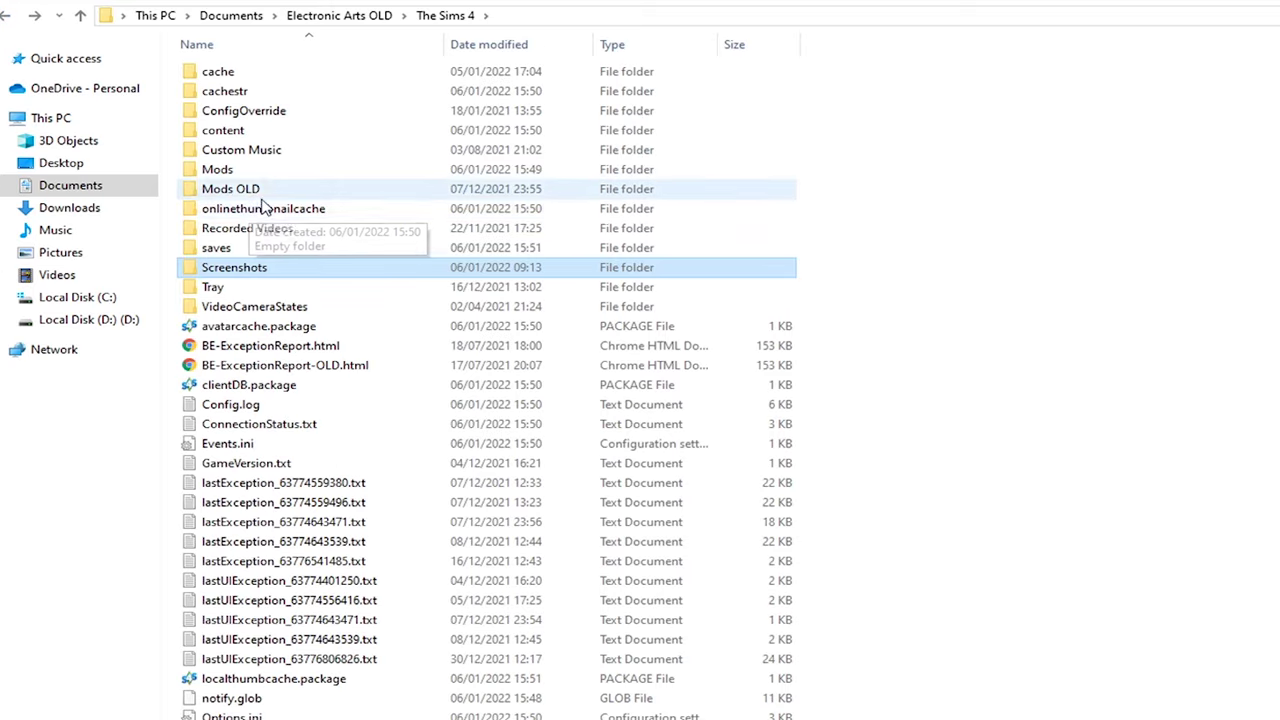
Paste the saves again into the new, empty Electronic Arts saves folder
click(5, 20)
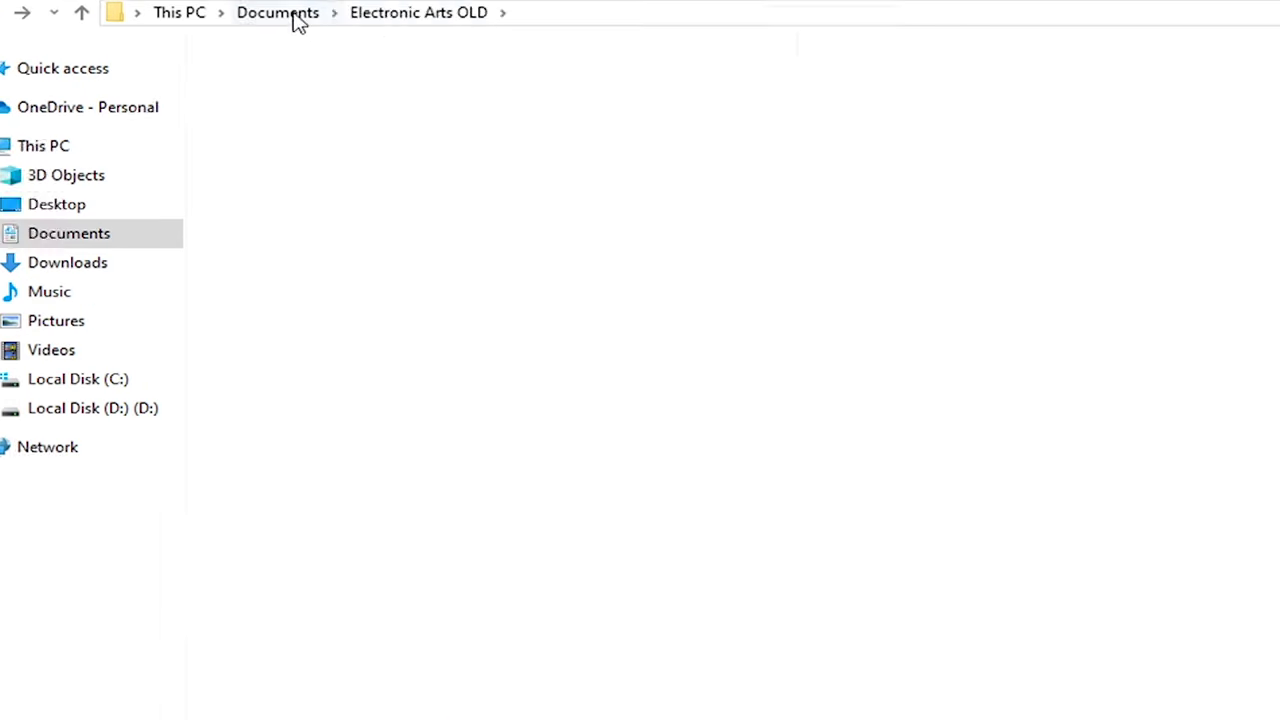
click(297, 14)
double_click(323, 151)
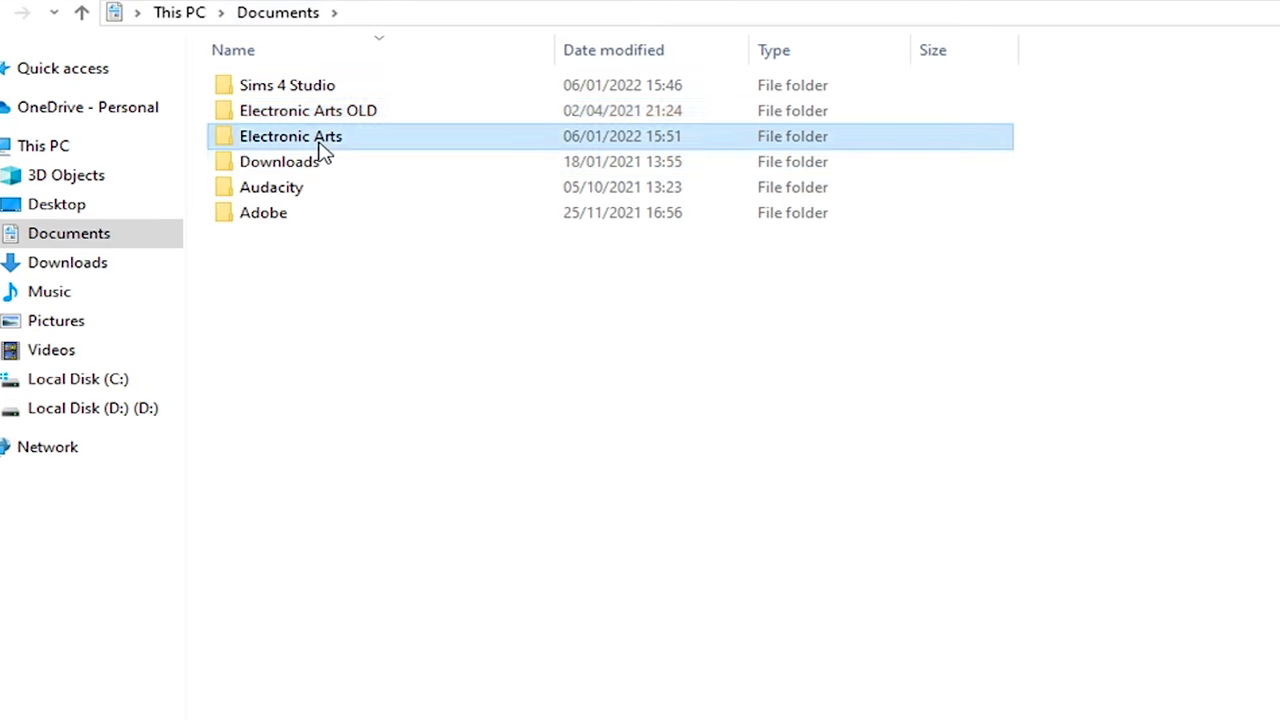
click(290, 92)
double_click(290, 92)
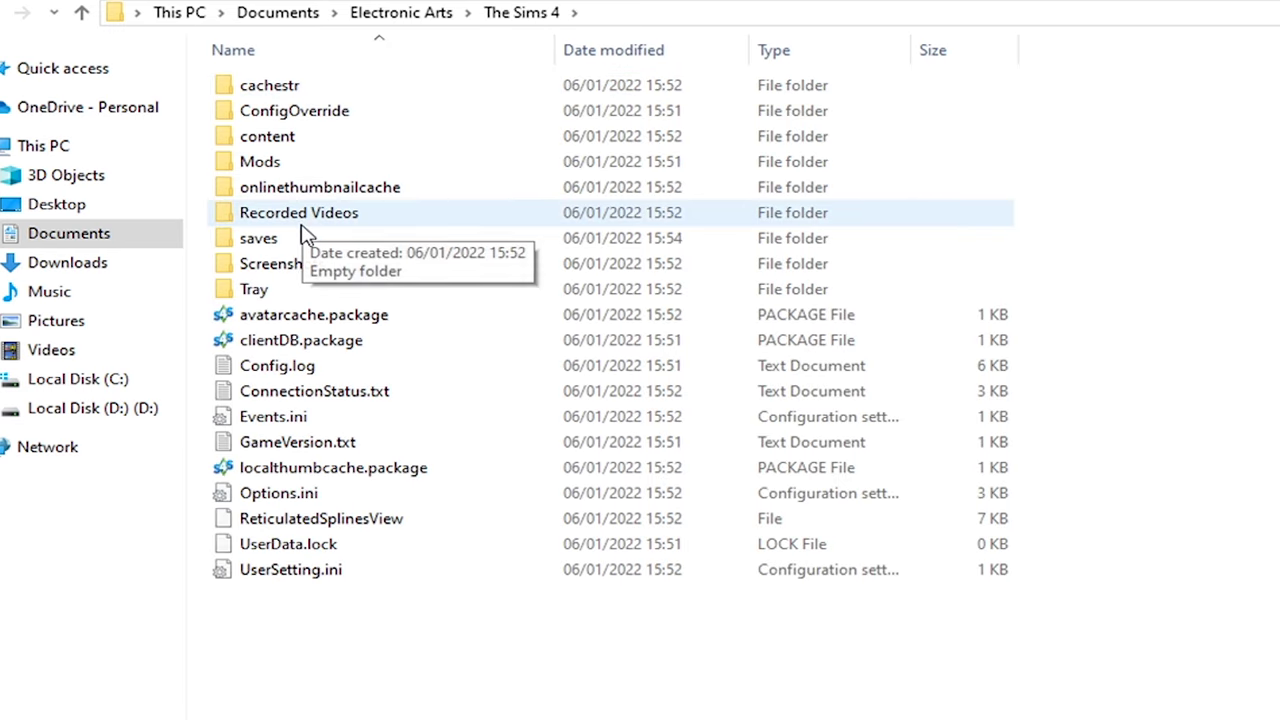
click(305, 290)
double_click(305, 290)
right_click(388, 173)
click(467, 380)
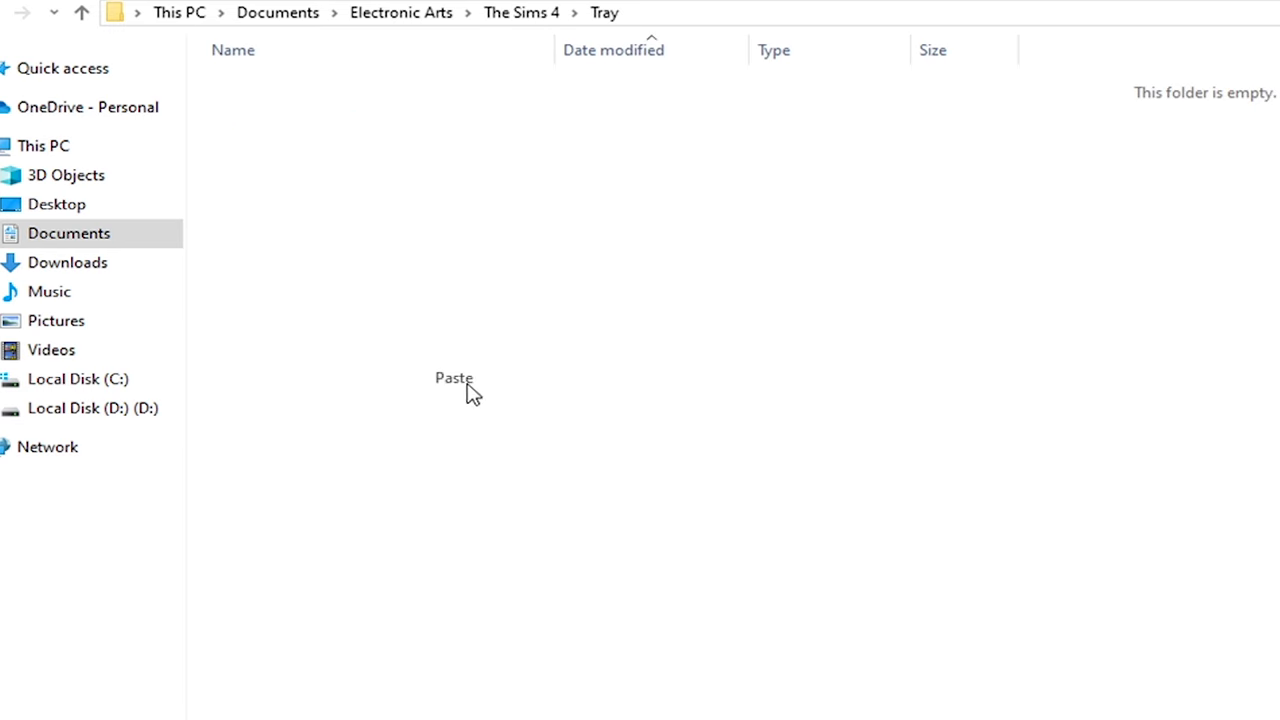
right_click(288, 136)
click(337, 291)
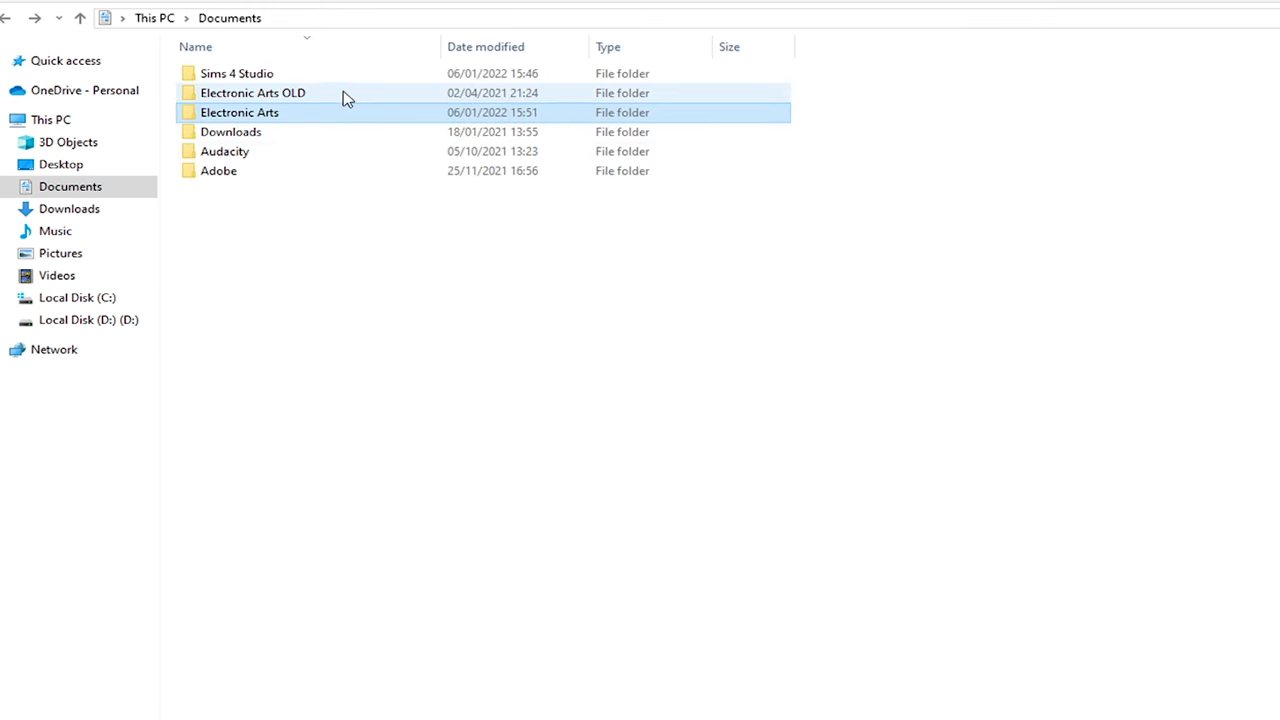
Copy all save files from Electronic Arts OLD\The Sims 4\saves a third time
double_click(340, 93)
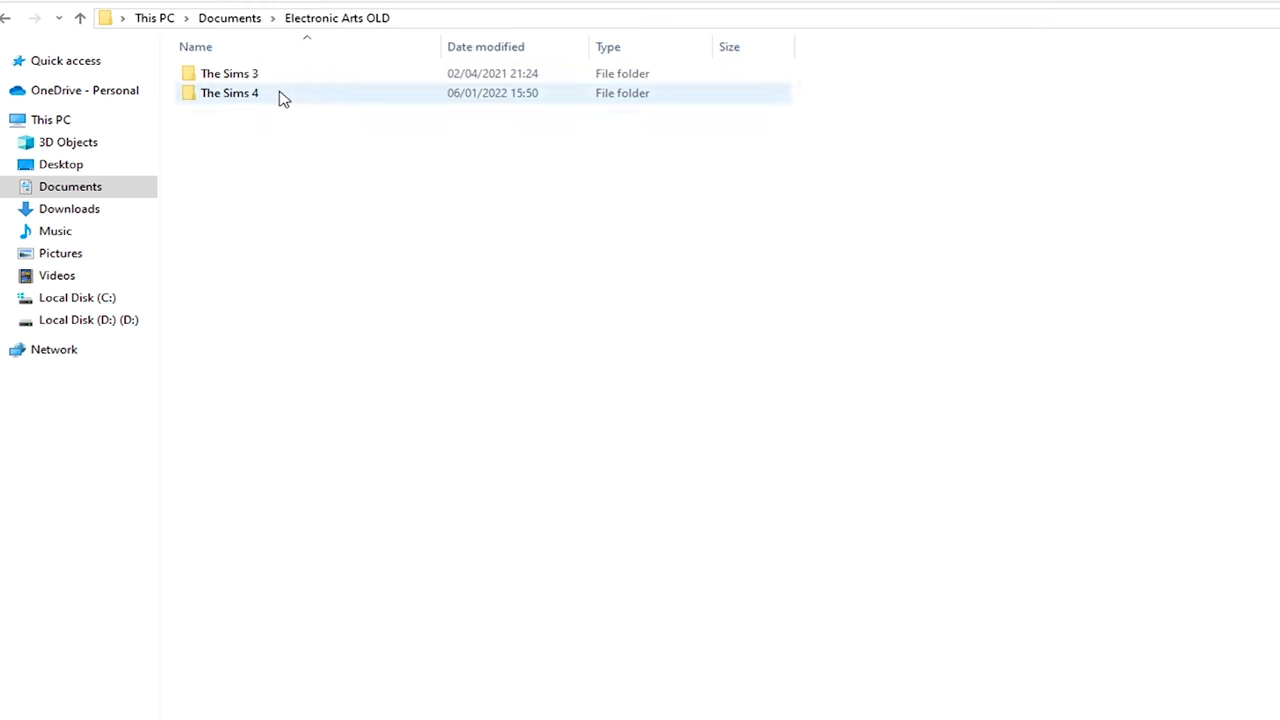
double_click(360, 100)
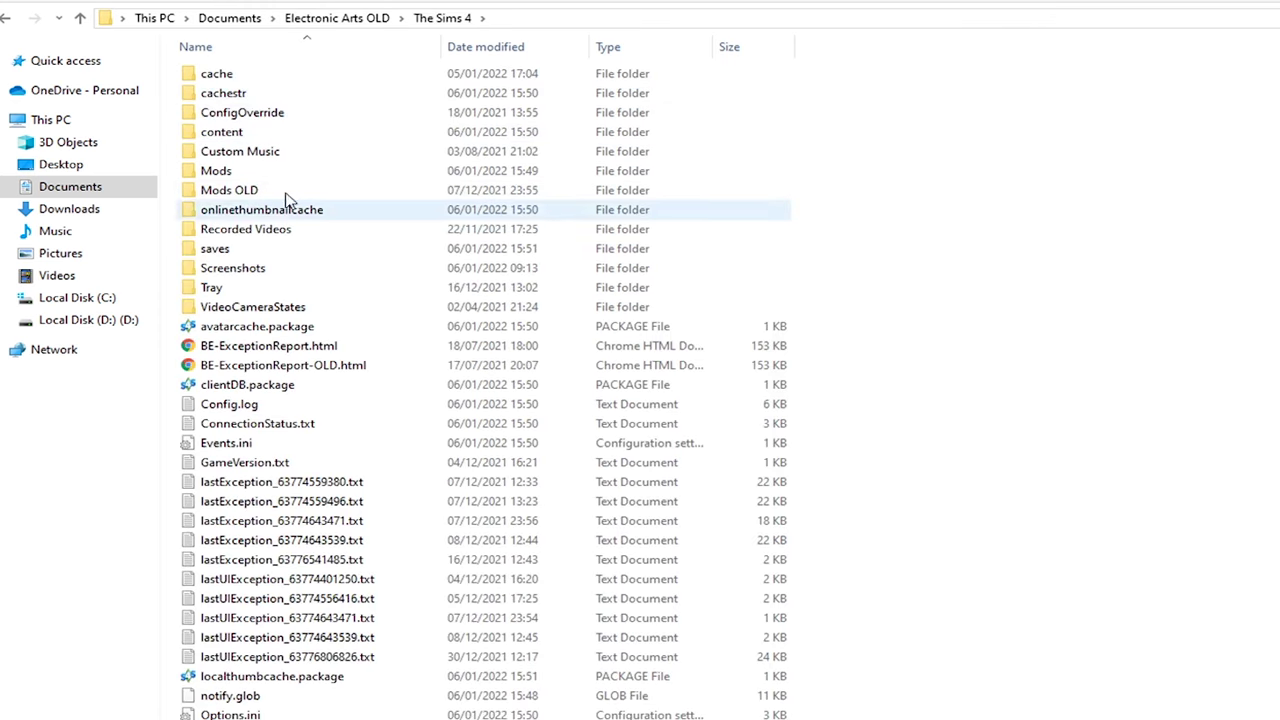
double_click(240, 250)
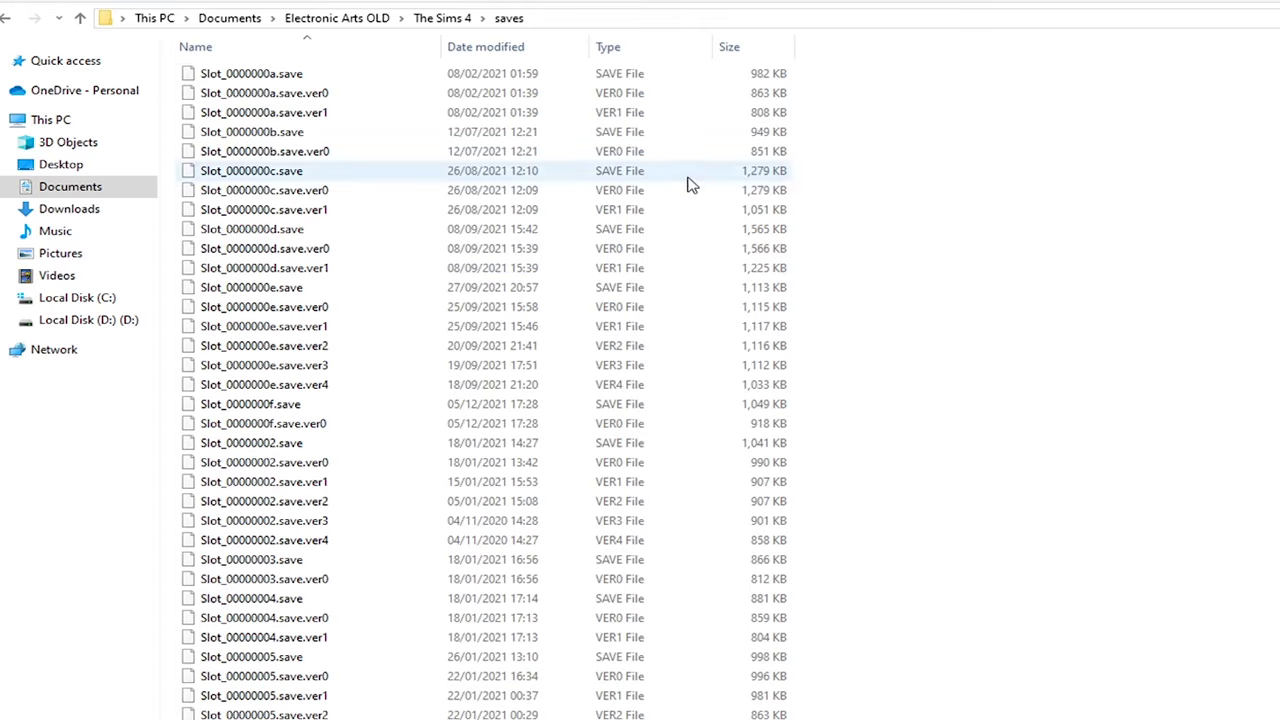
key(ctrl+a)
right_click(496, 142)
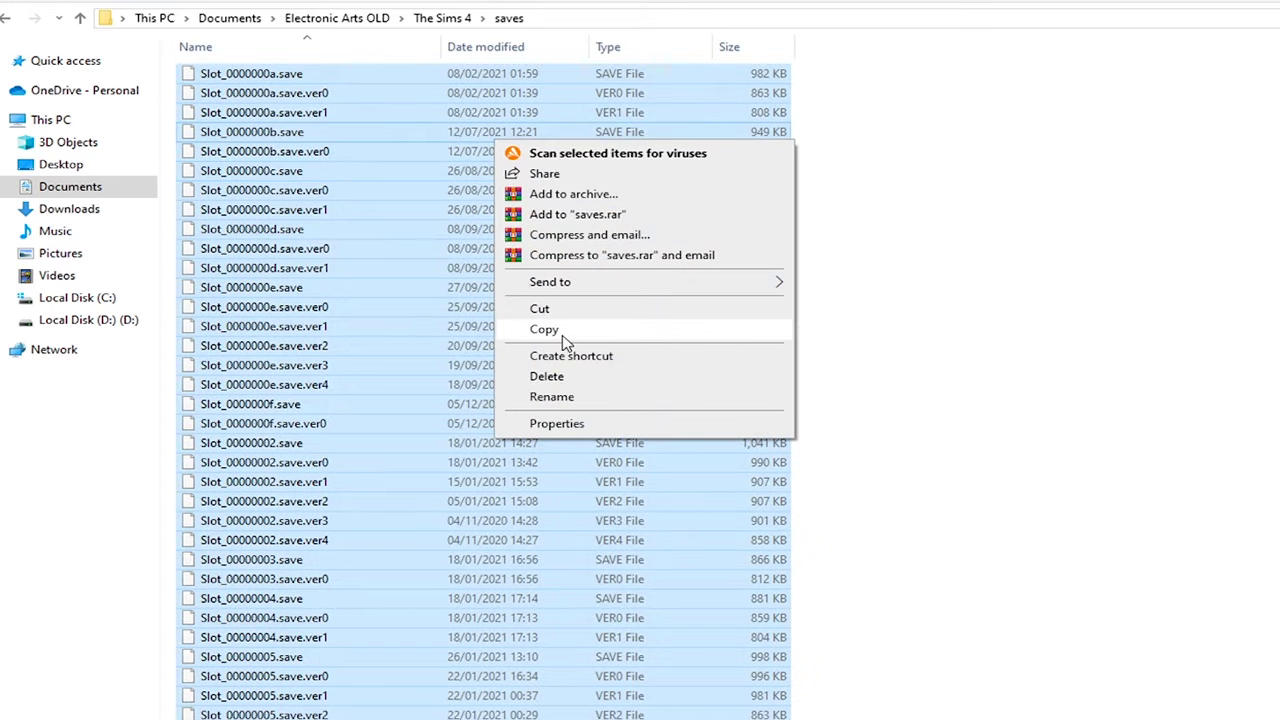
click(544, 330)
Paste all 359 save files into the new Electronic Arts\The Sims 4\saves folder
click(244, 24)
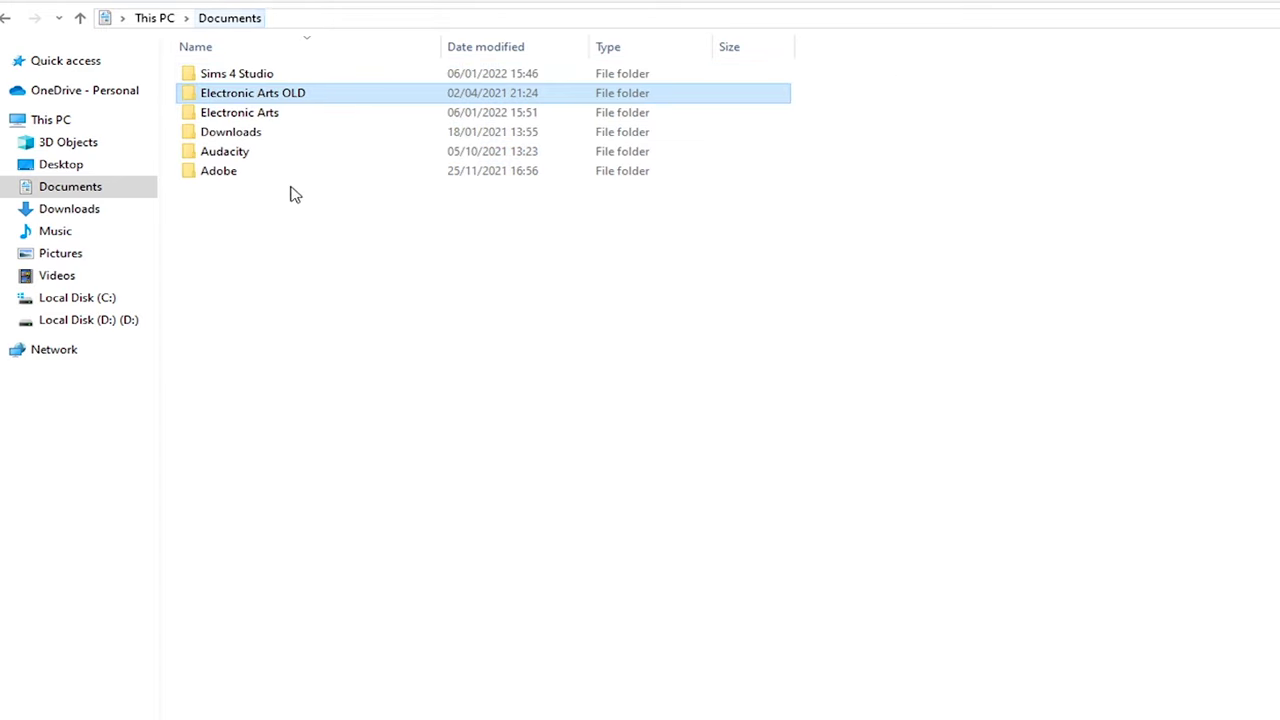
double_click(265, 115)
double_click(244, 88)
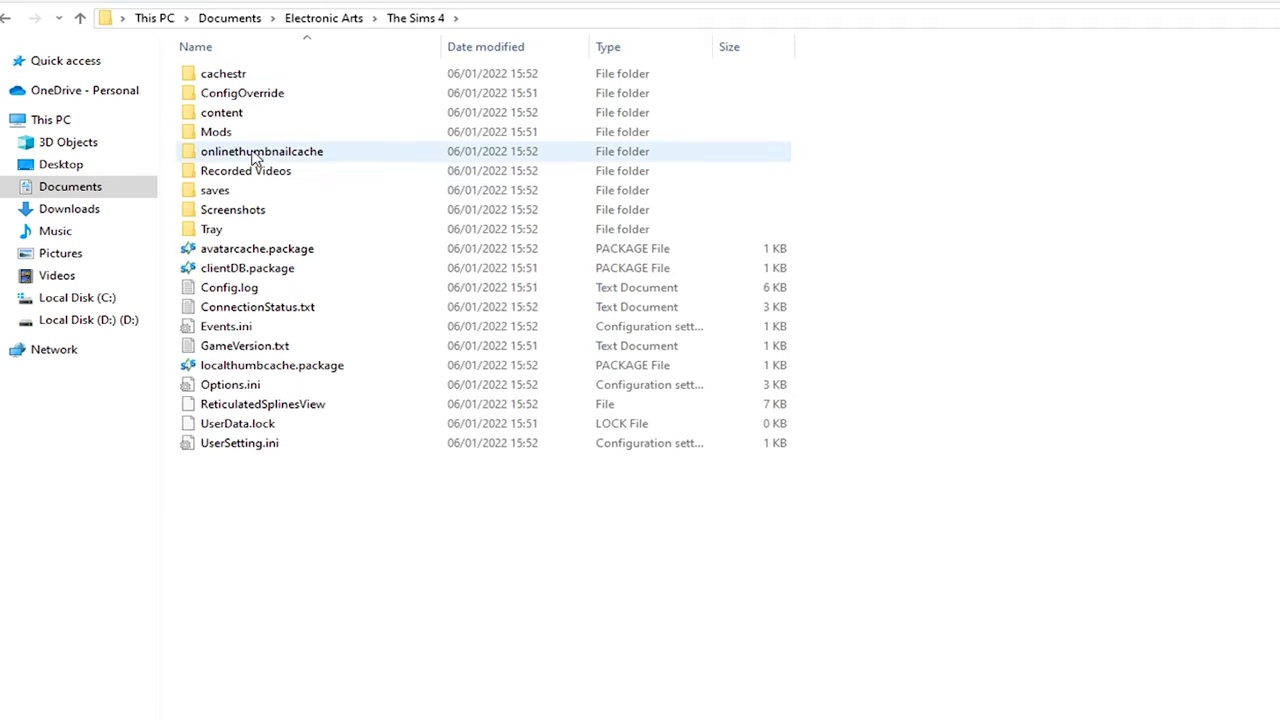
double_click(234, 194)
right_click(289, 138)
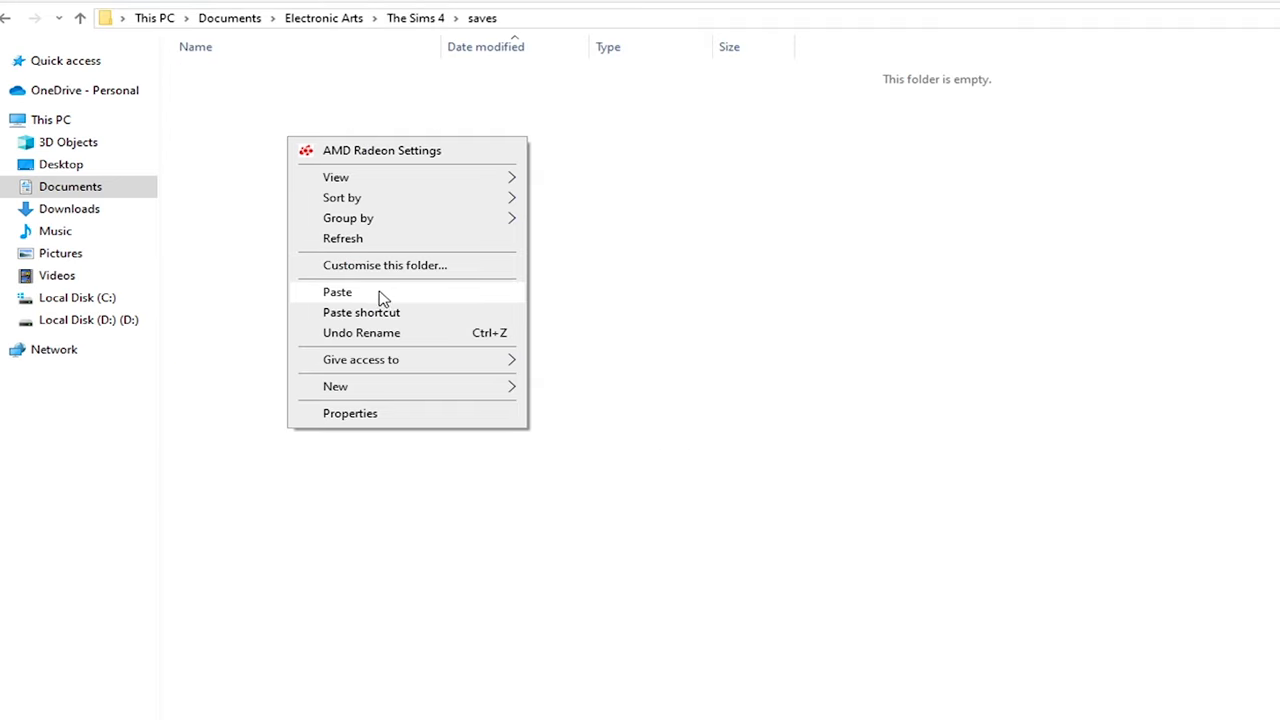
click(380, 292)
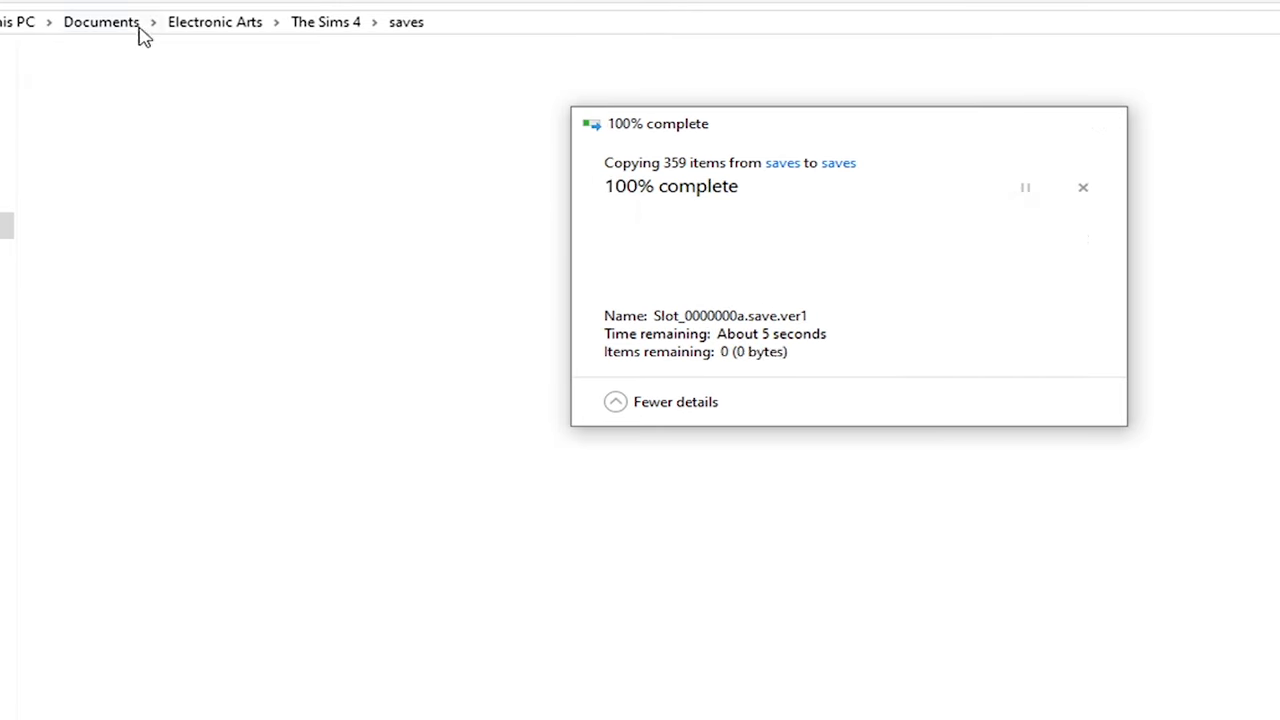
Paste the clipboard contents into the new, empty Tray folder
scroll(600, 249, up, 4)
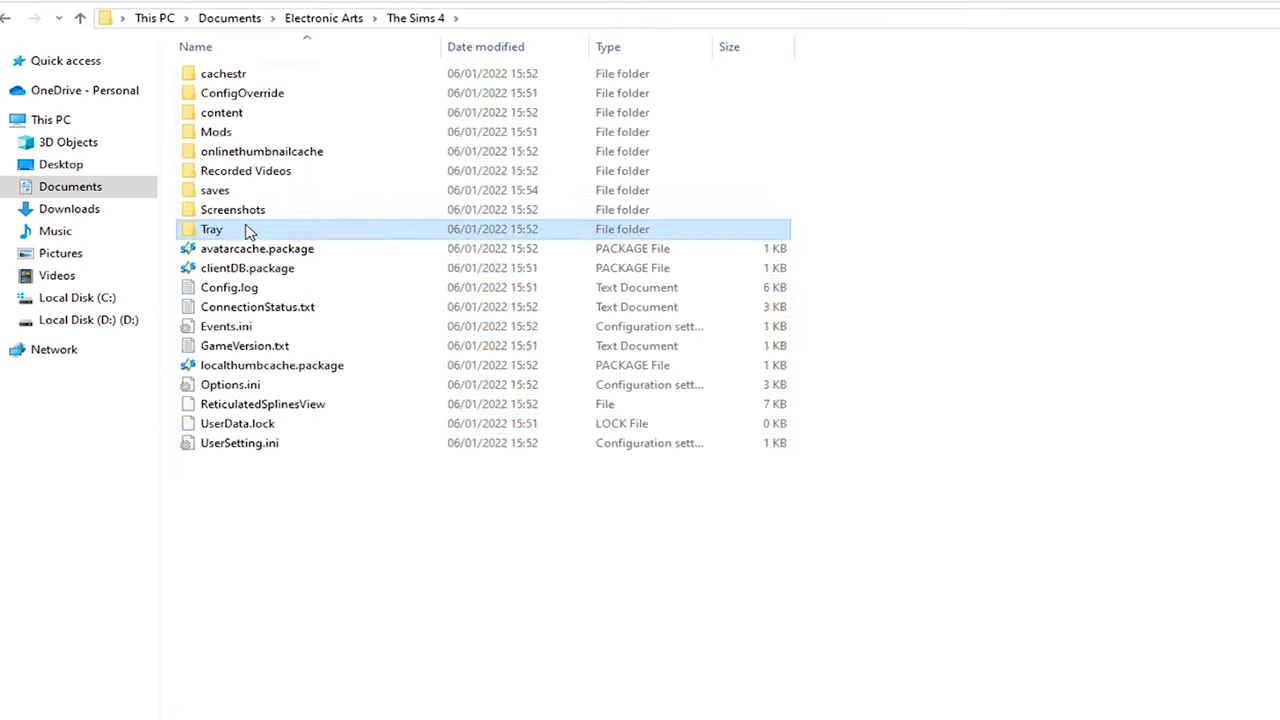
double_click(246, 231)
right_click(314, 146)
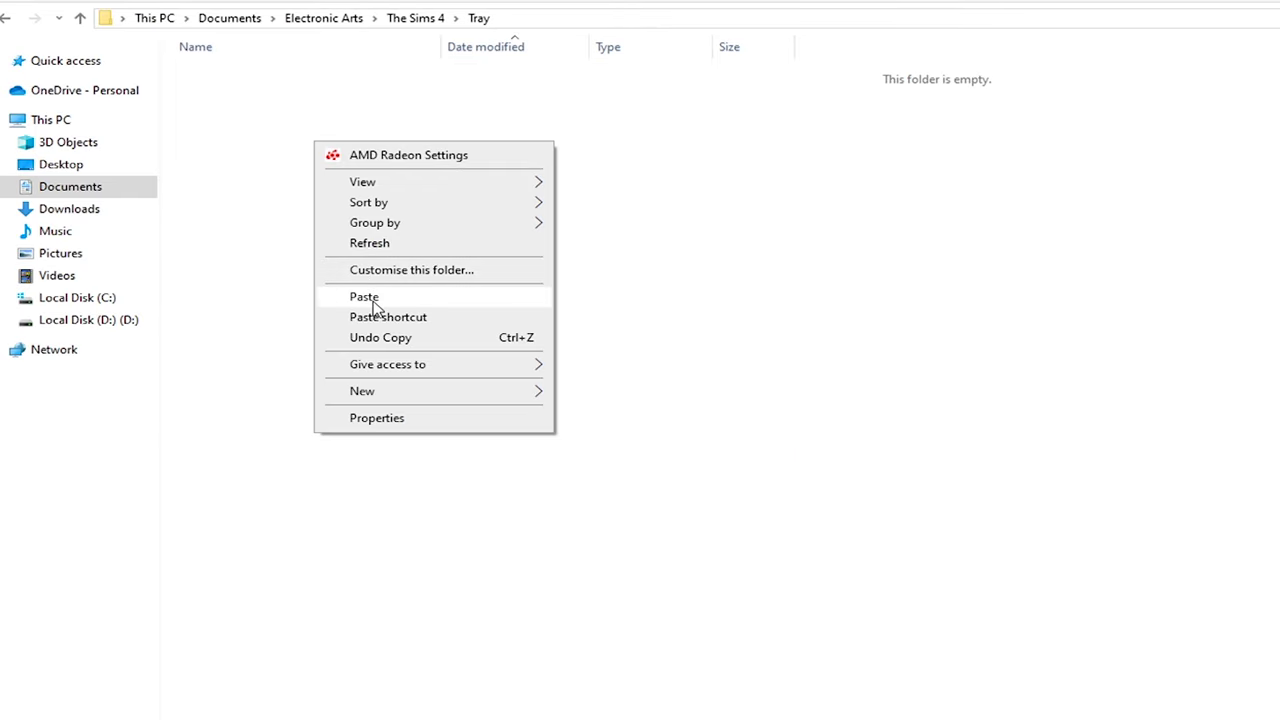
click(374, 297)
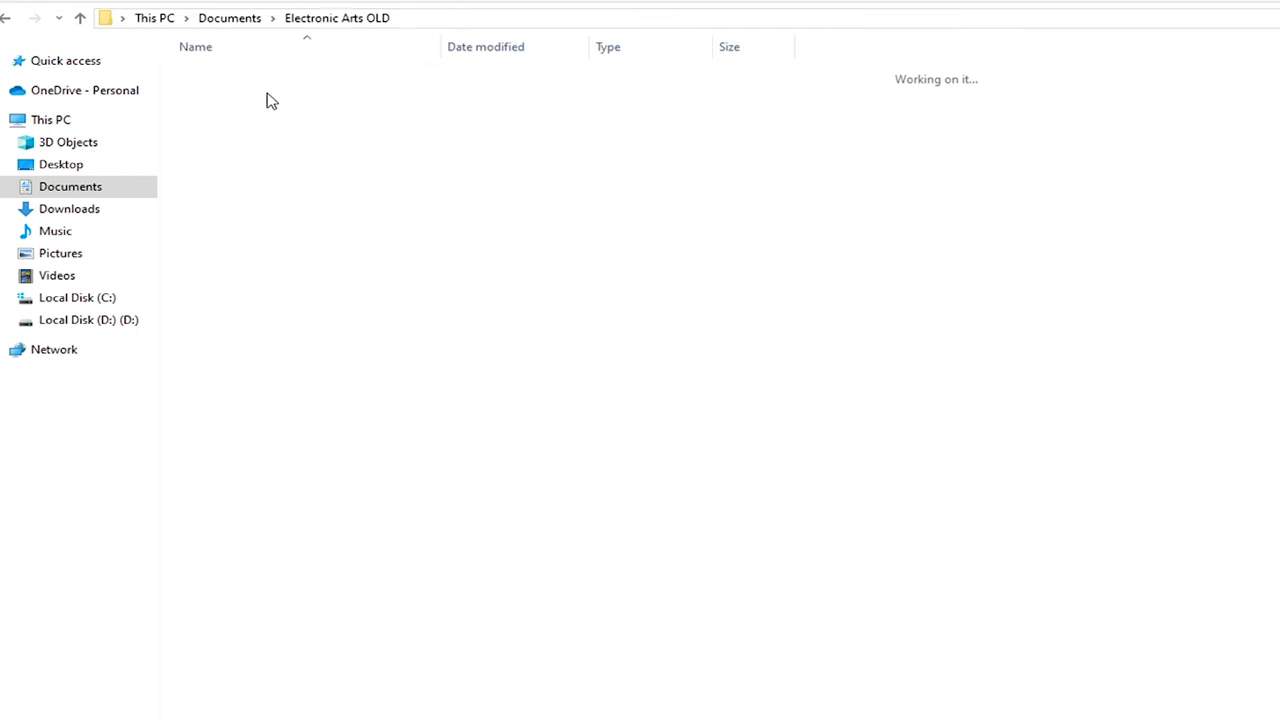
Copy every file from Electronic Arts OLD\The Sims 4\Tray and open the new Tray folder
double_click(249, 91)
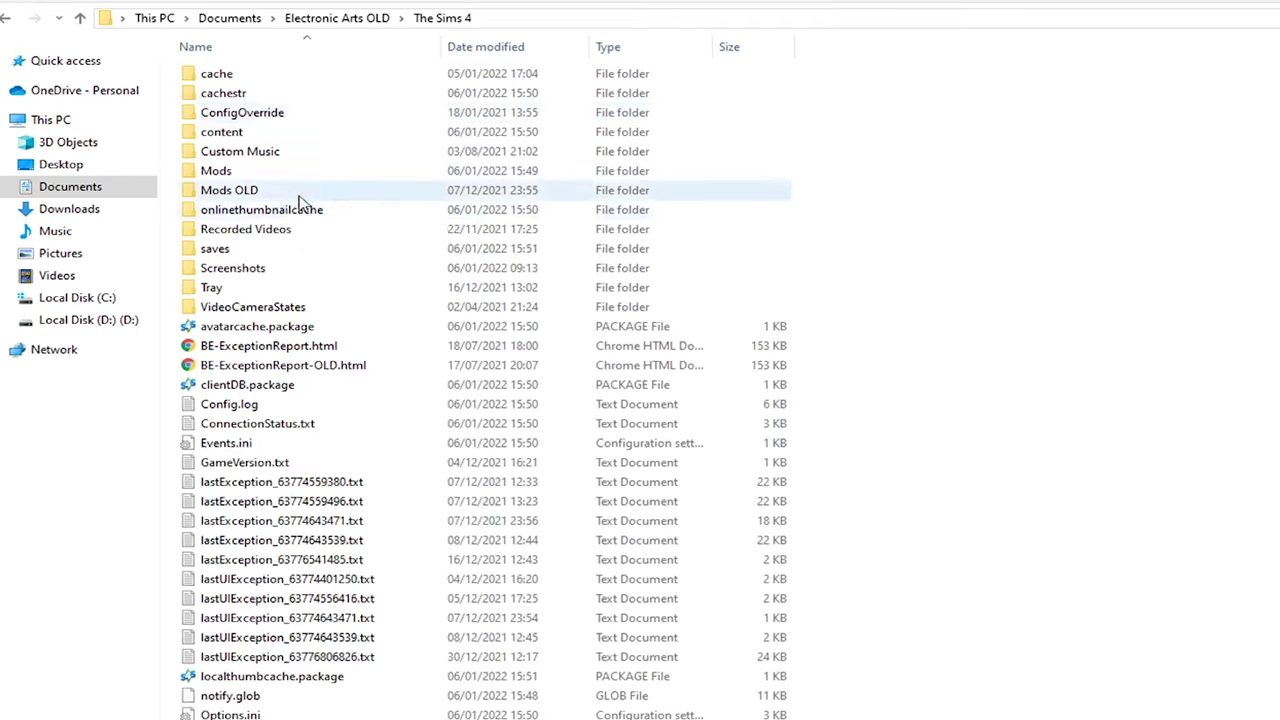
double_click(245, 288)
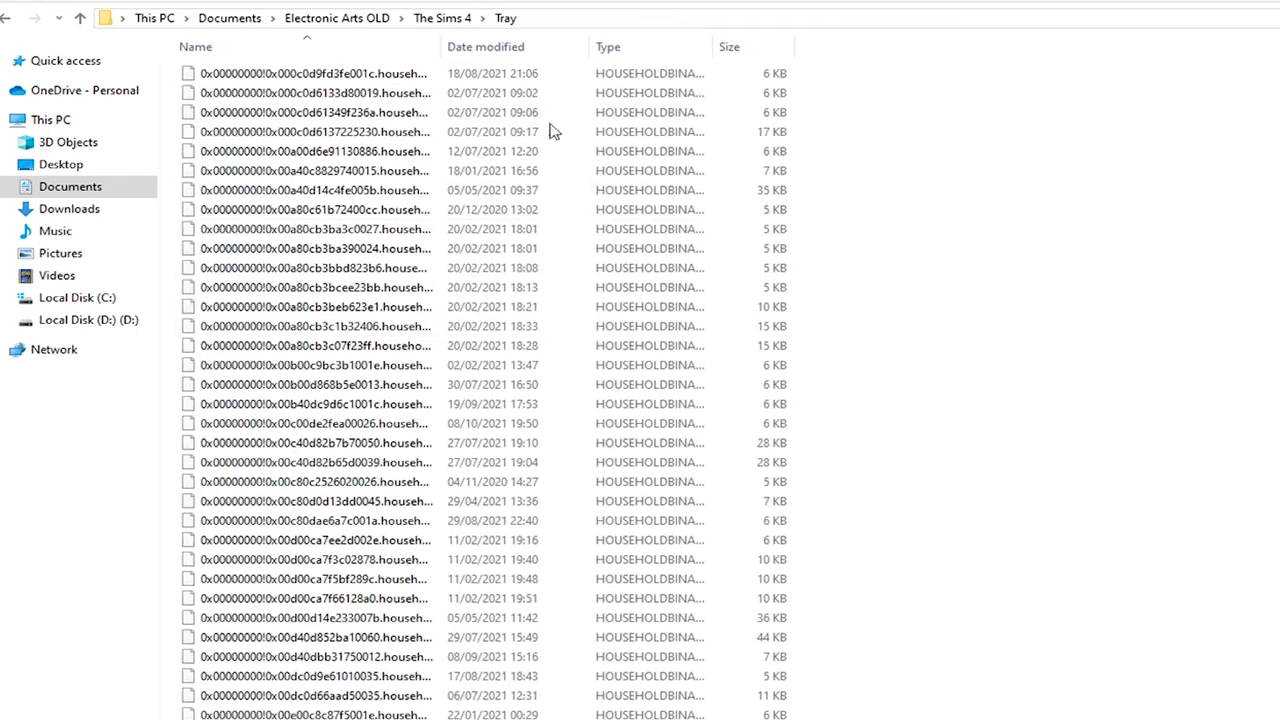
key(ctrl+a)
right_click(511, 172)
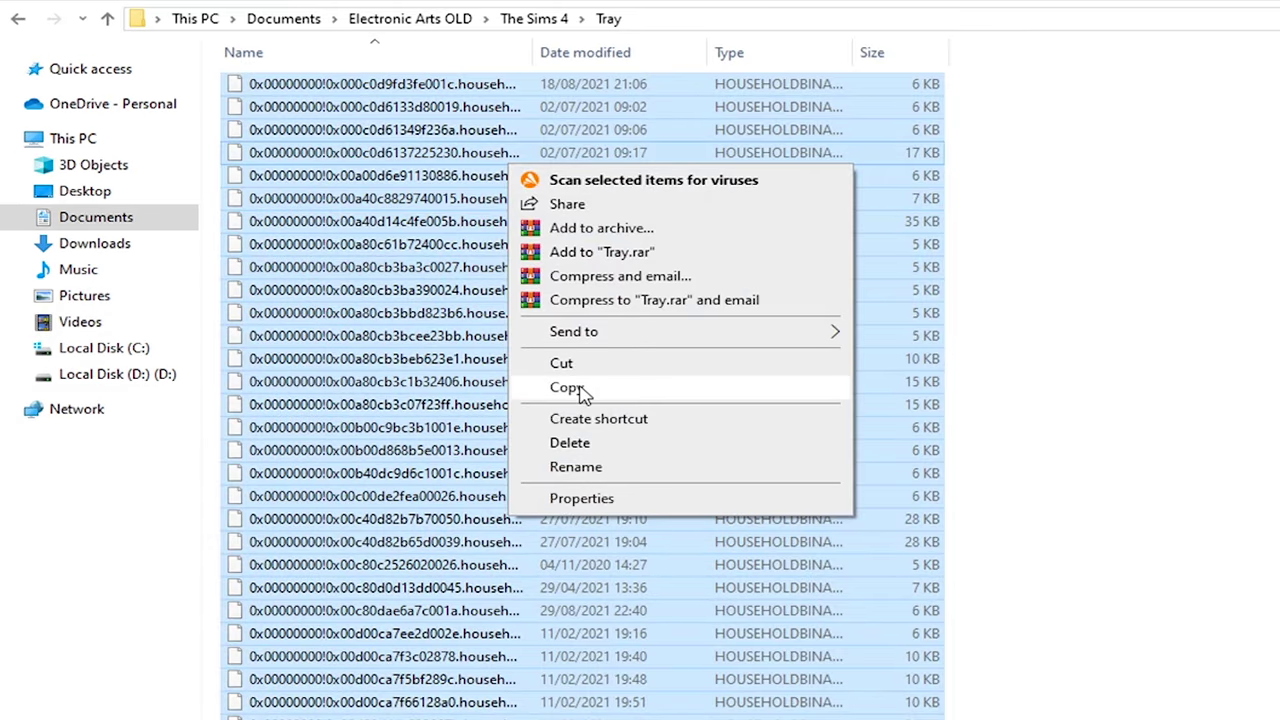
click(572, 391)
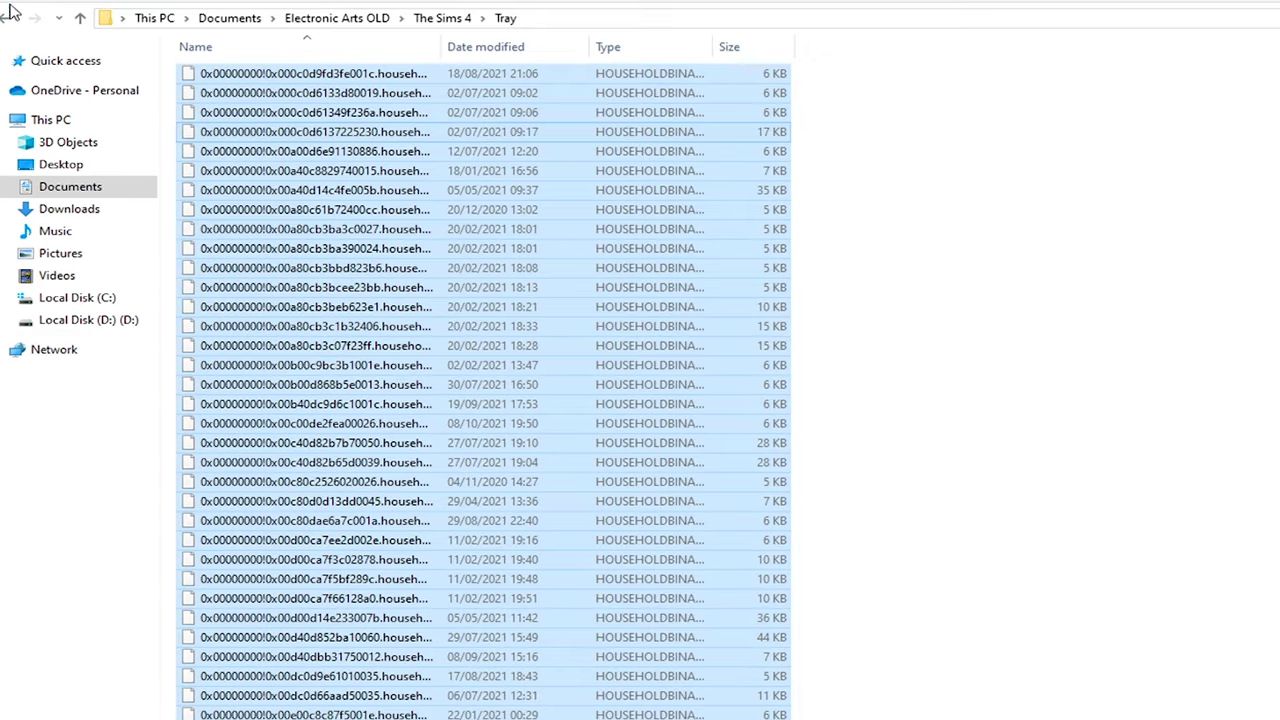
click(18, 18)
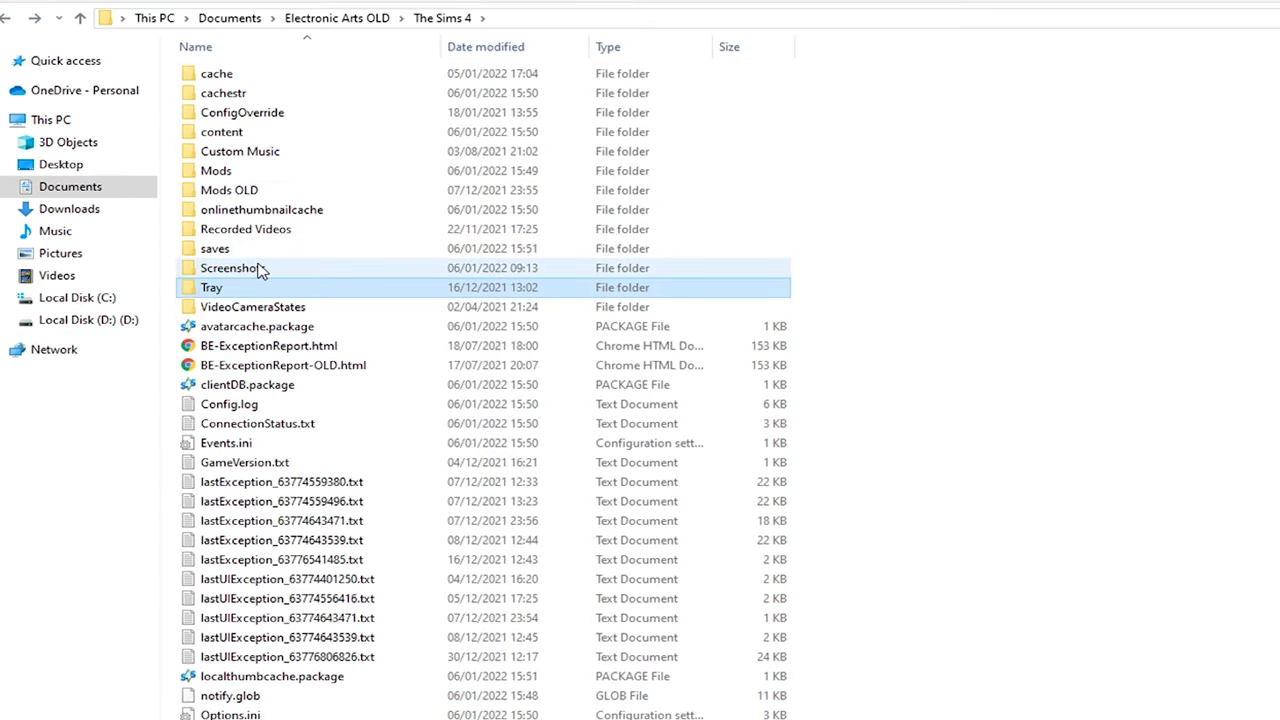
double_click(258, 270)
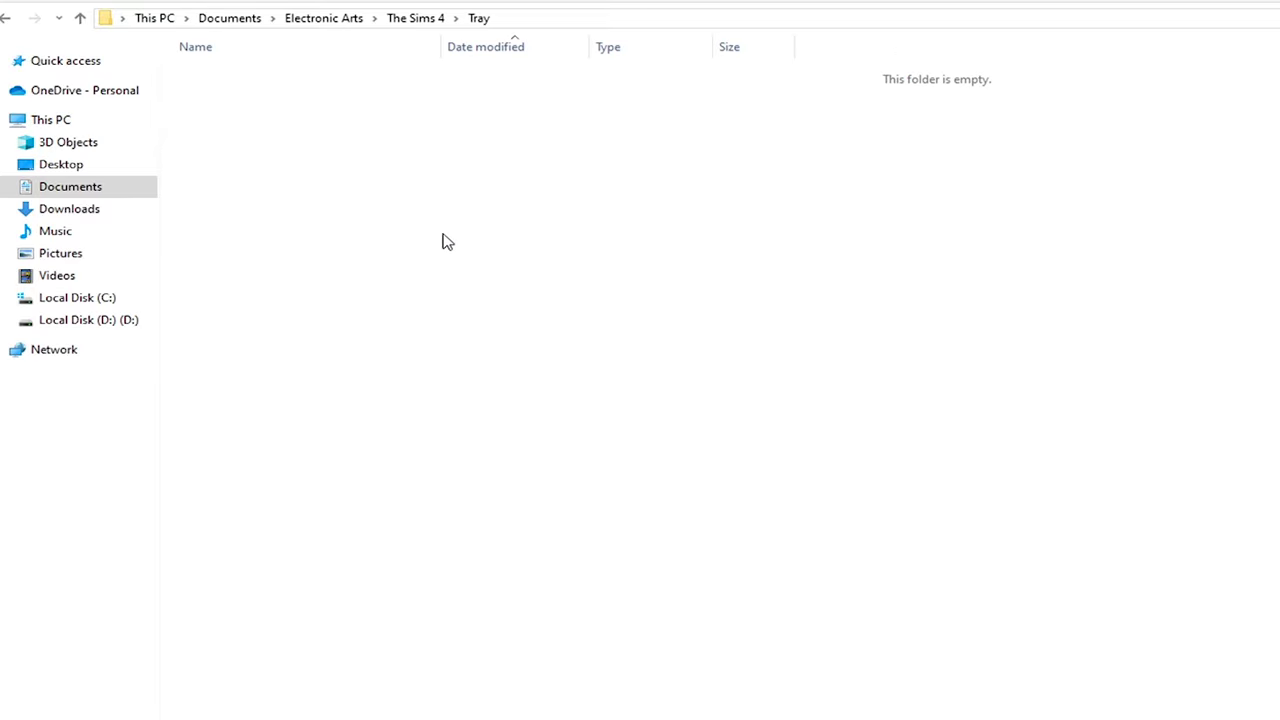
Paste the Tray files into the new Tray folder and copy all files in Mods OLD
key(ctrl+v)
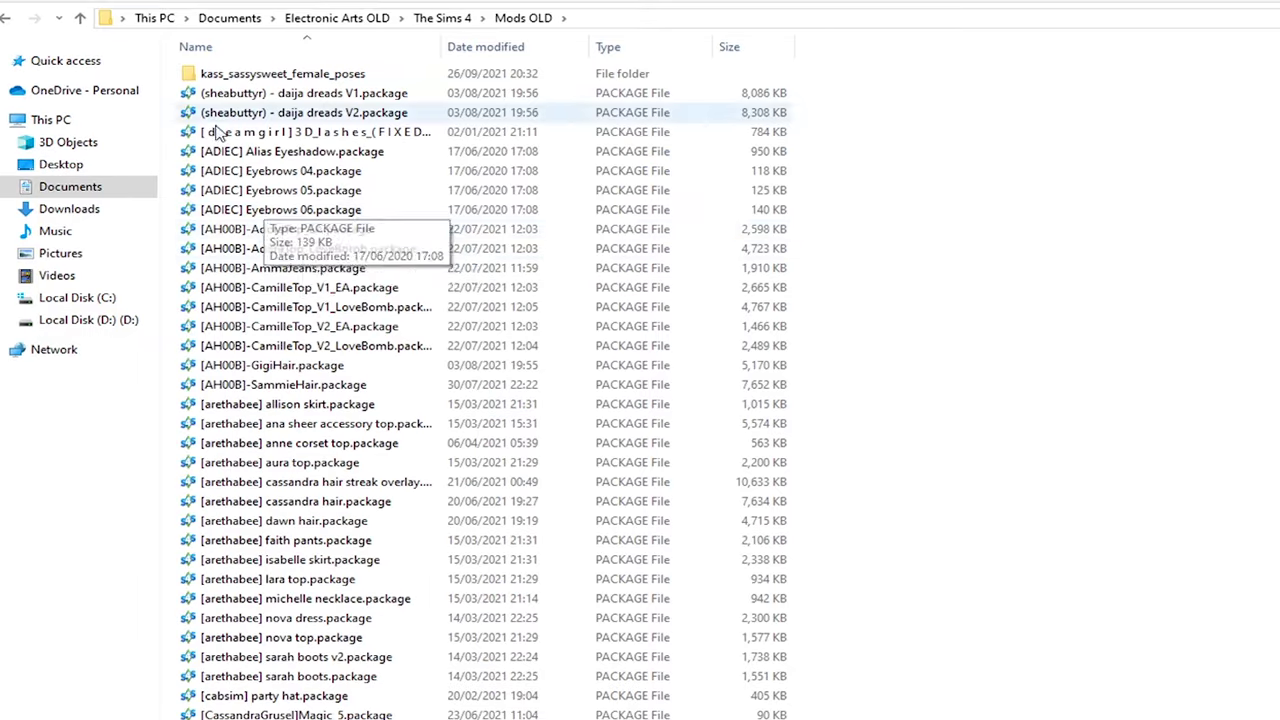
click(300, 92)
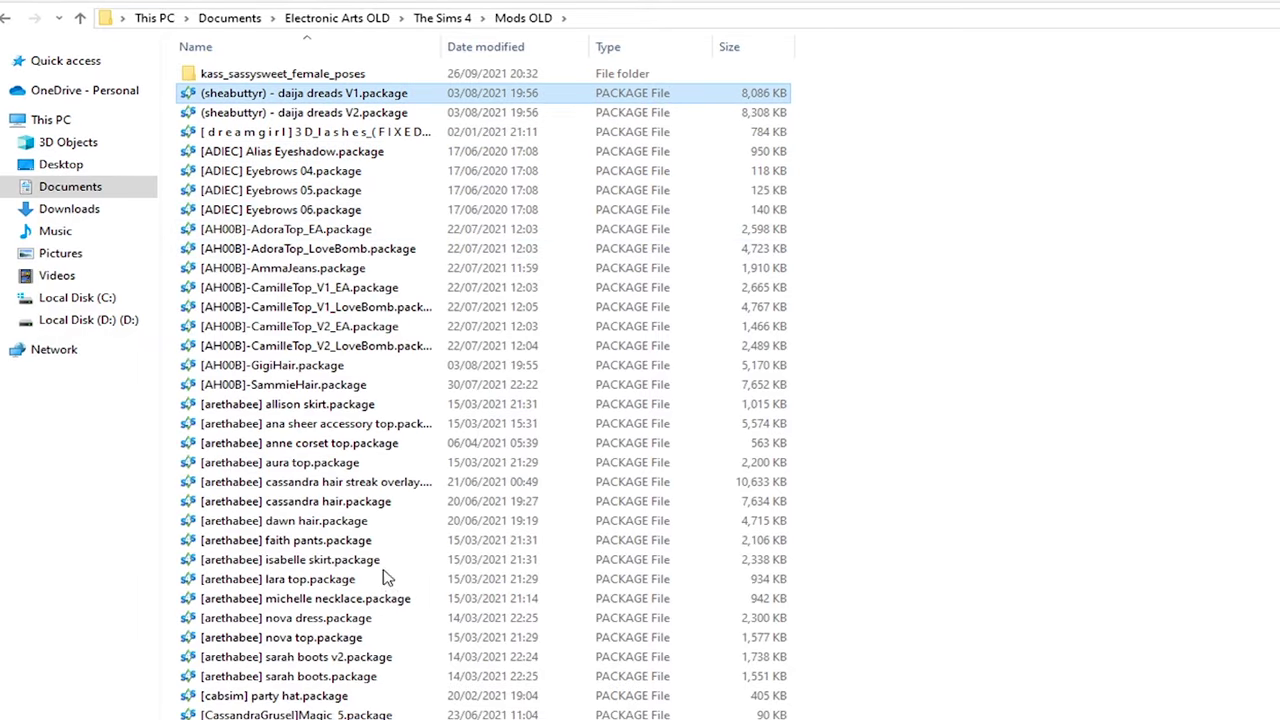
shift+click(390, 714)
right_click(428, 325)
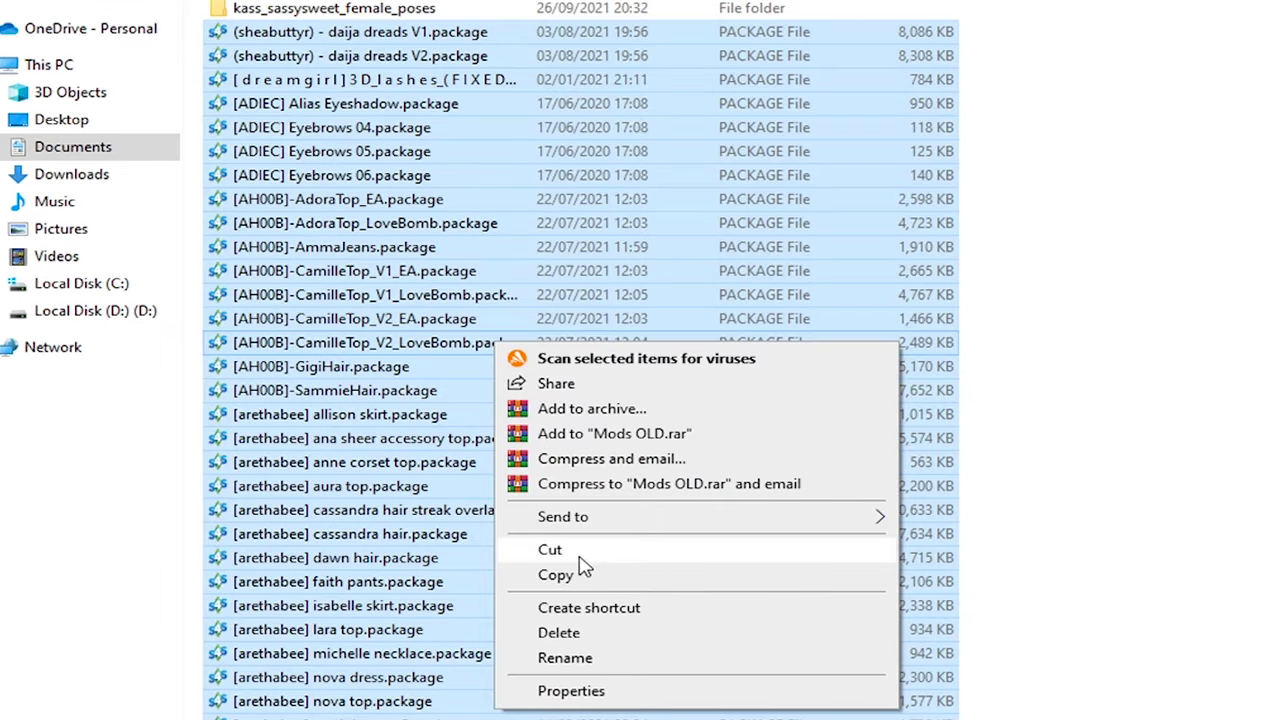
click(487, 532)
click(885, 252)
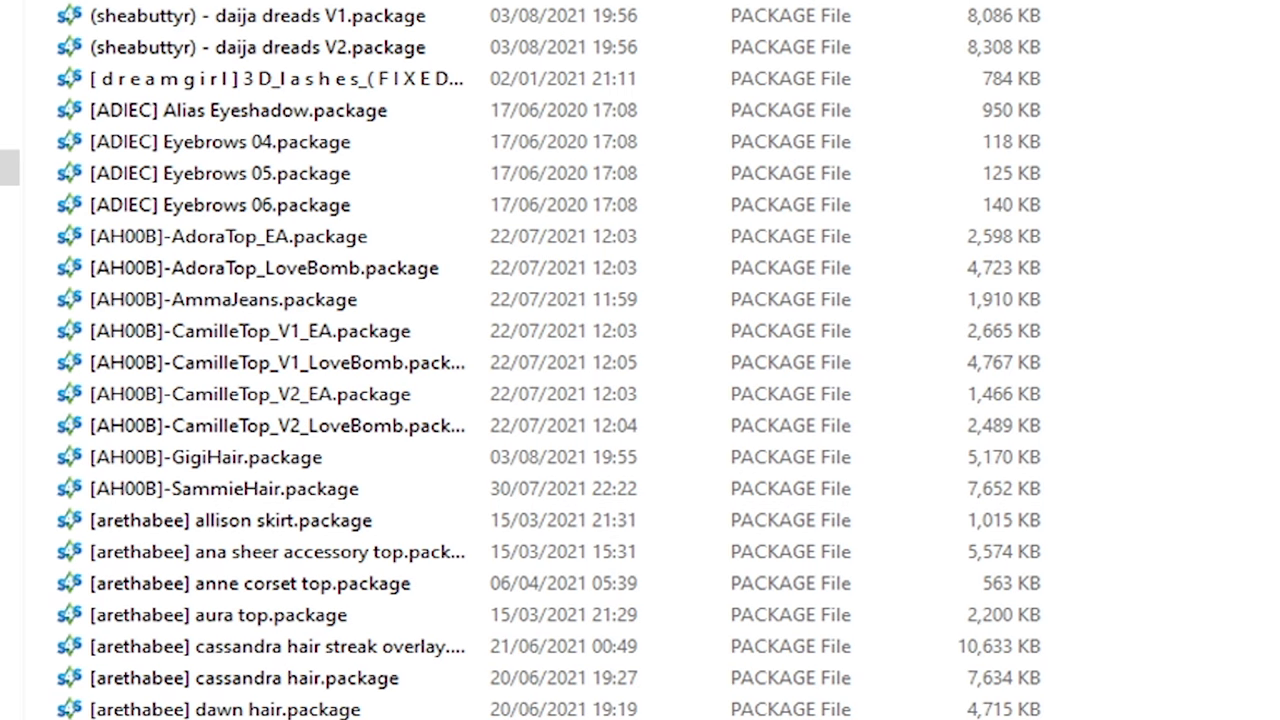
shift+click(218, 615)
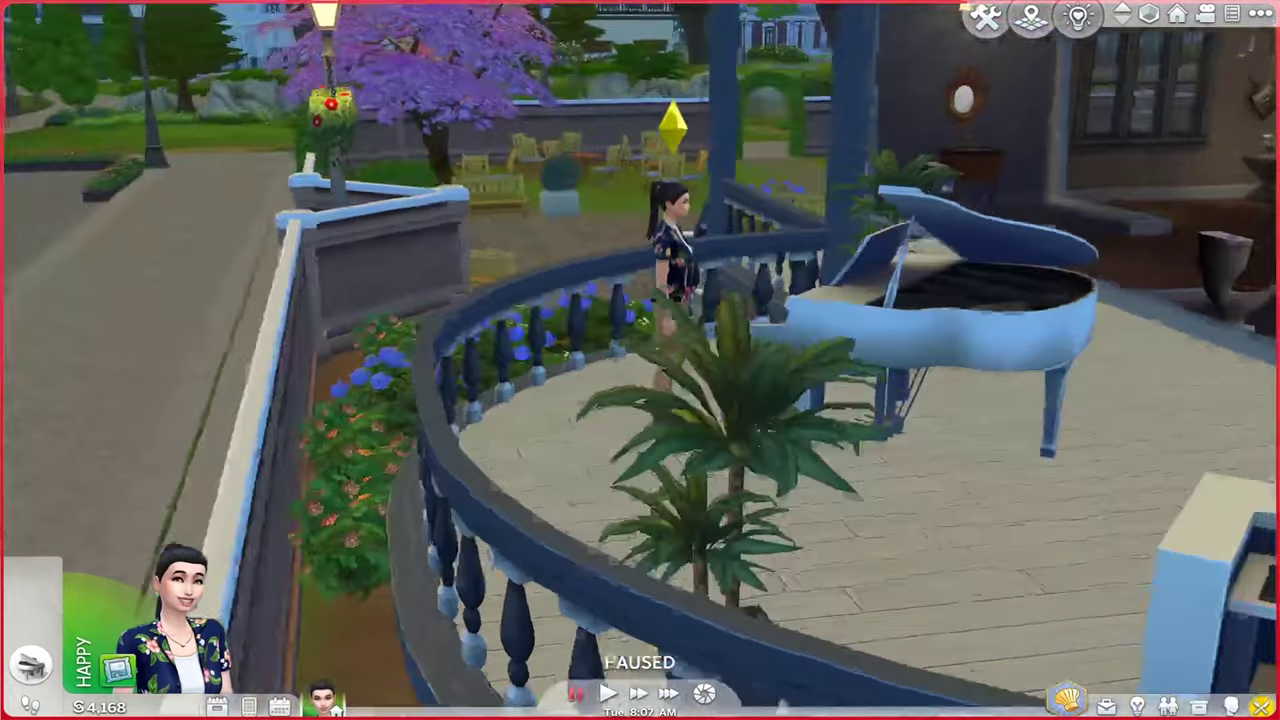
Open the Sim's MC Command Center Sim Menu and BetterSims options, then bring up the game menu
key(Escape)
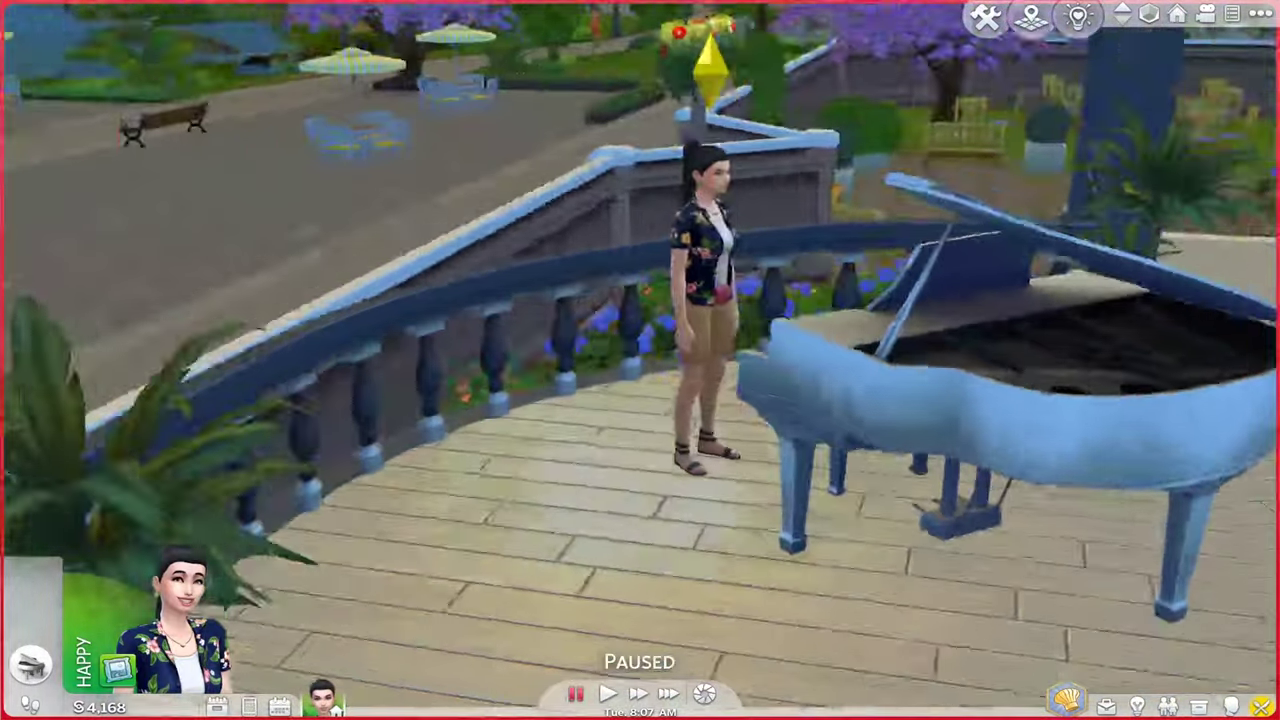
click(705, 290)
click(753, 154)
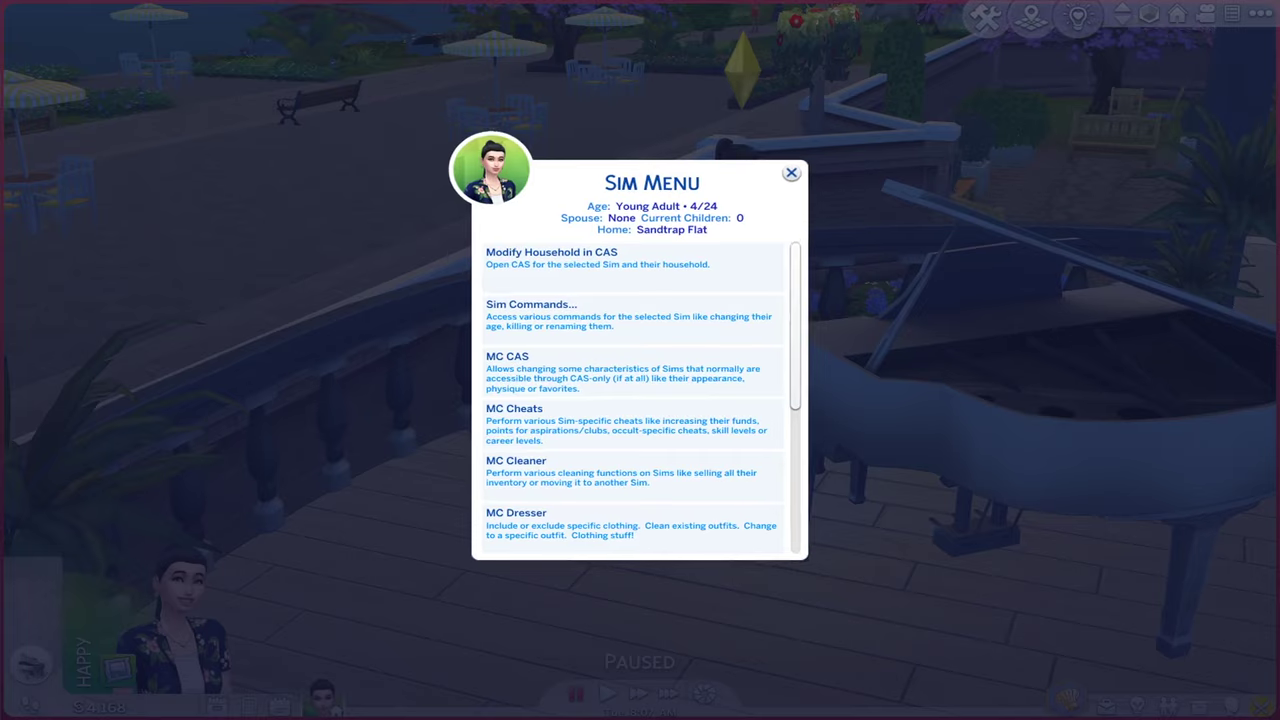
scroll(632, 300, down, 5)
scroll(632, 400, up, 6)
key(Escape)
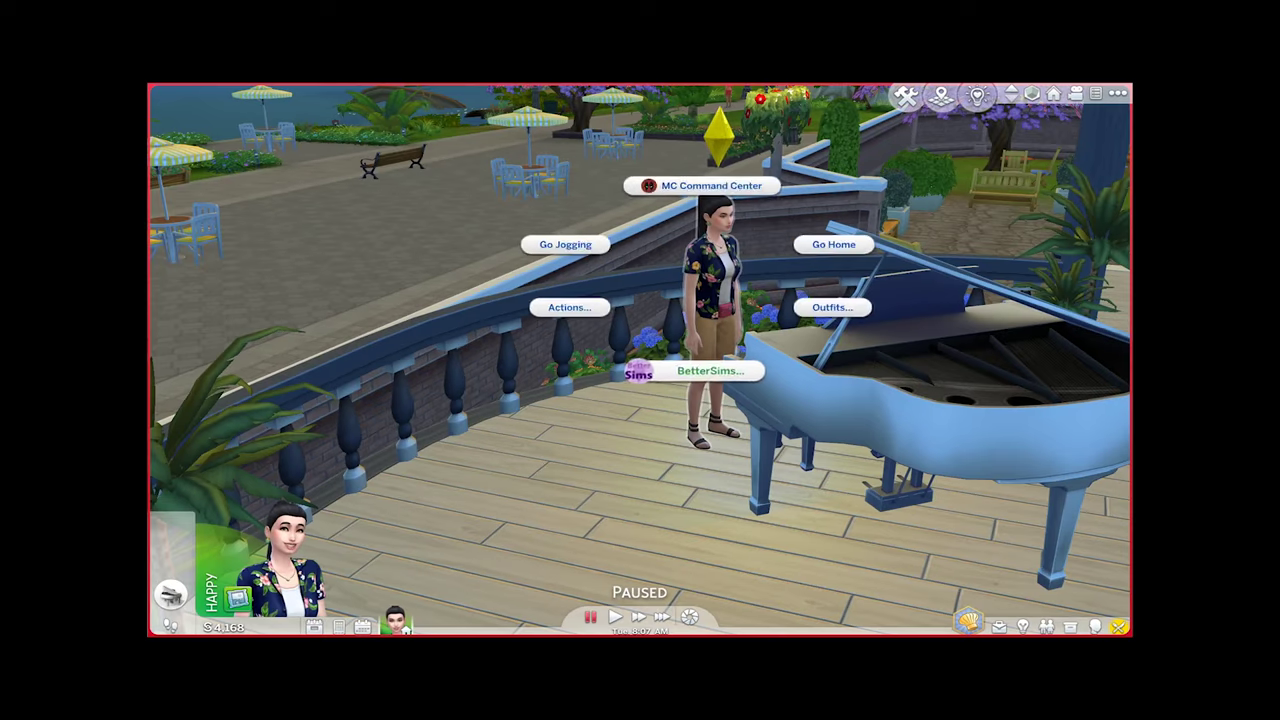
click(730, 372)
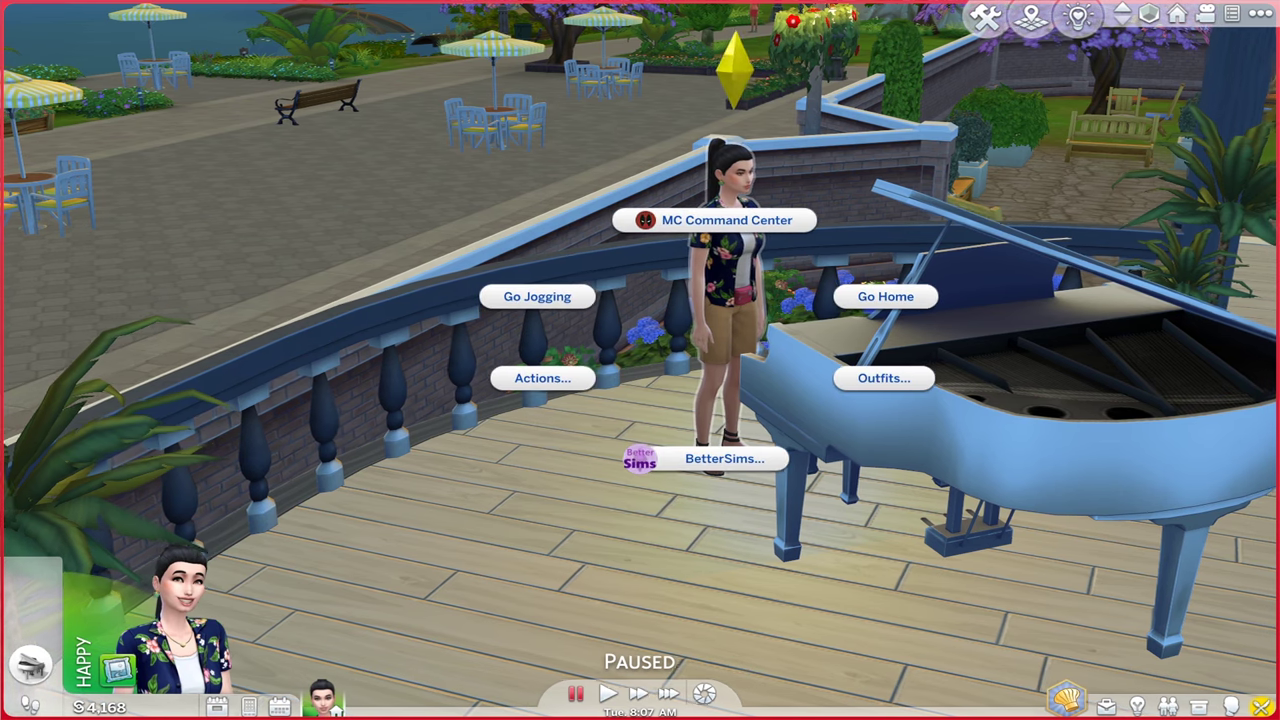
key(Escape)
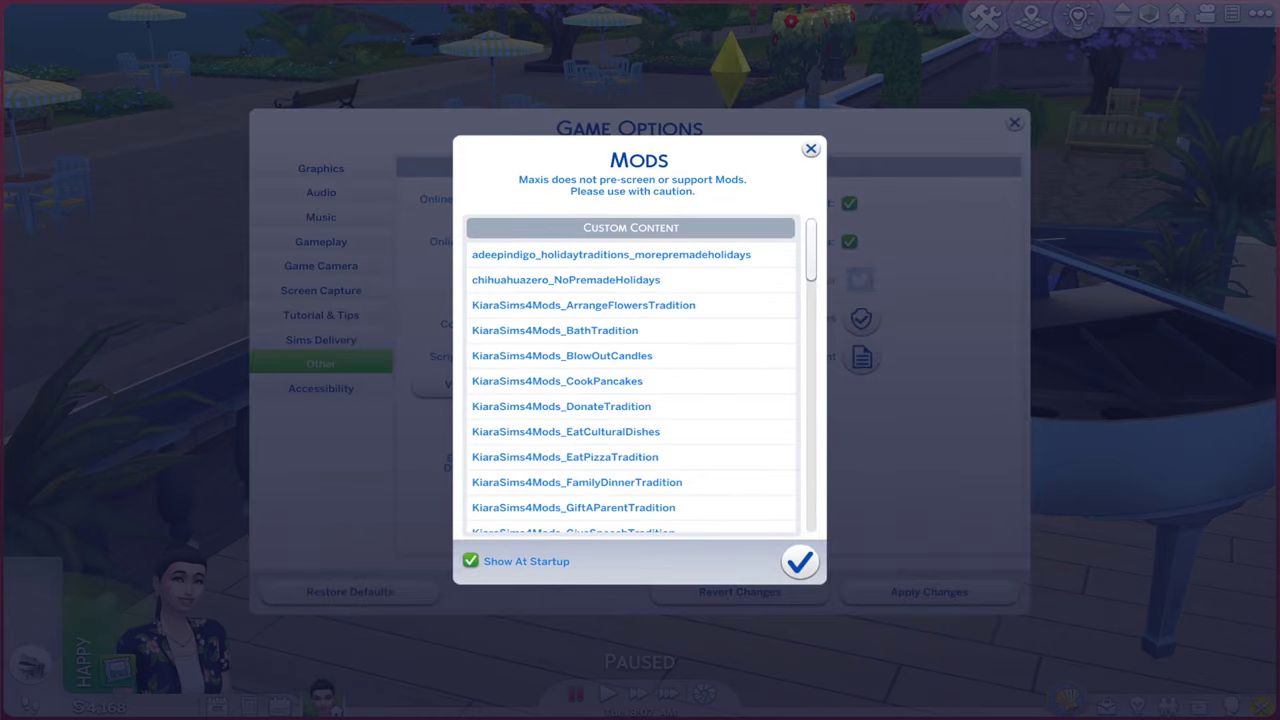
scroll(630, 380, down, 15)
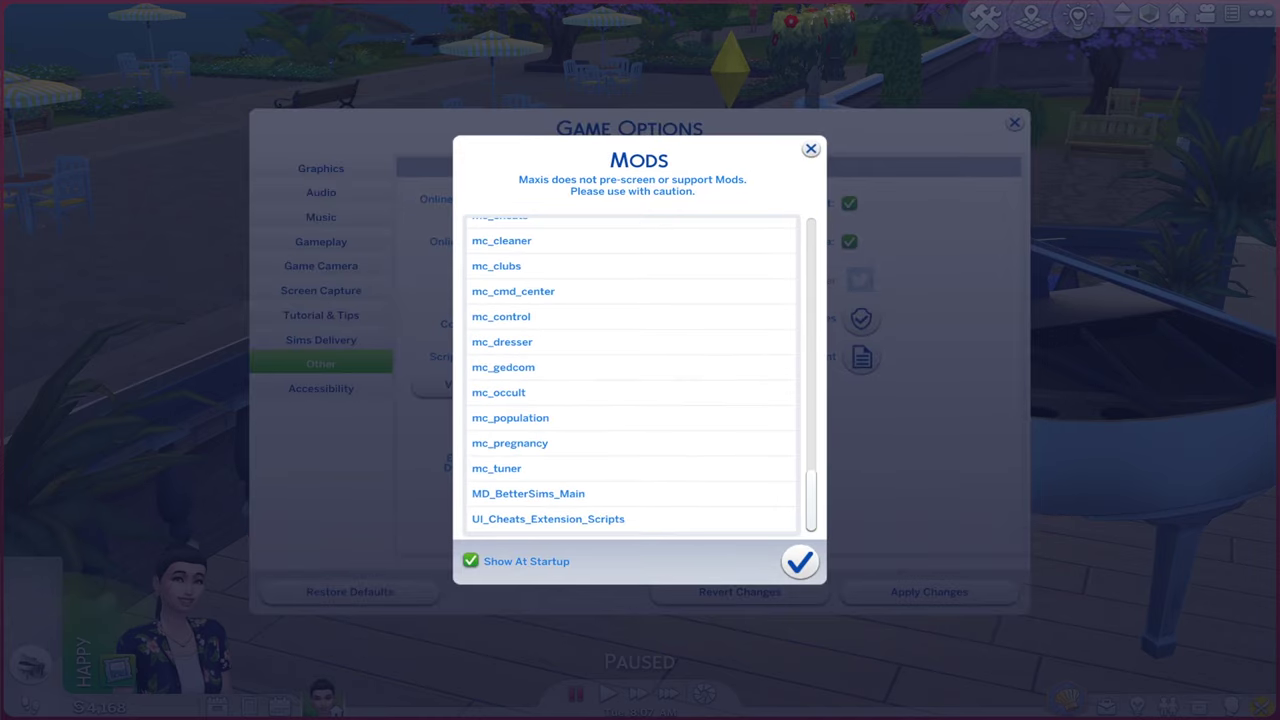
scroll(630, 375, up, 3)
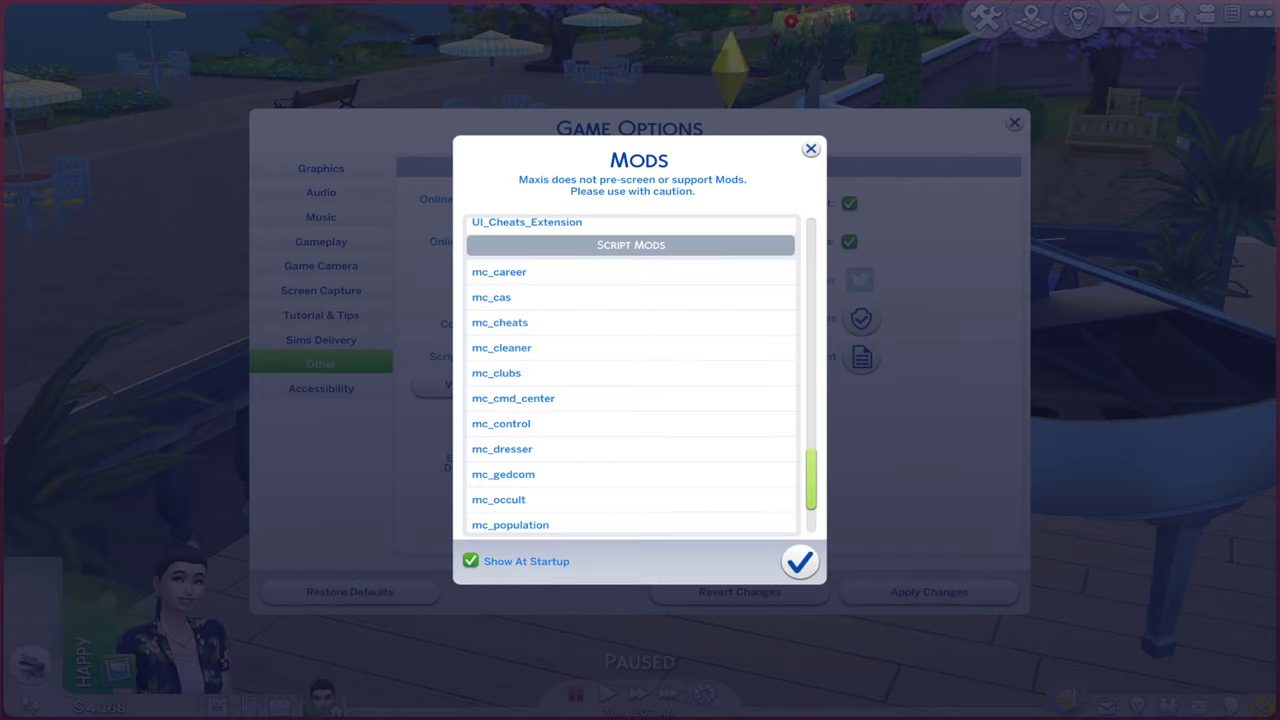
scroll(630, 380, down, 3)
scroll(630, 380, up, 15)
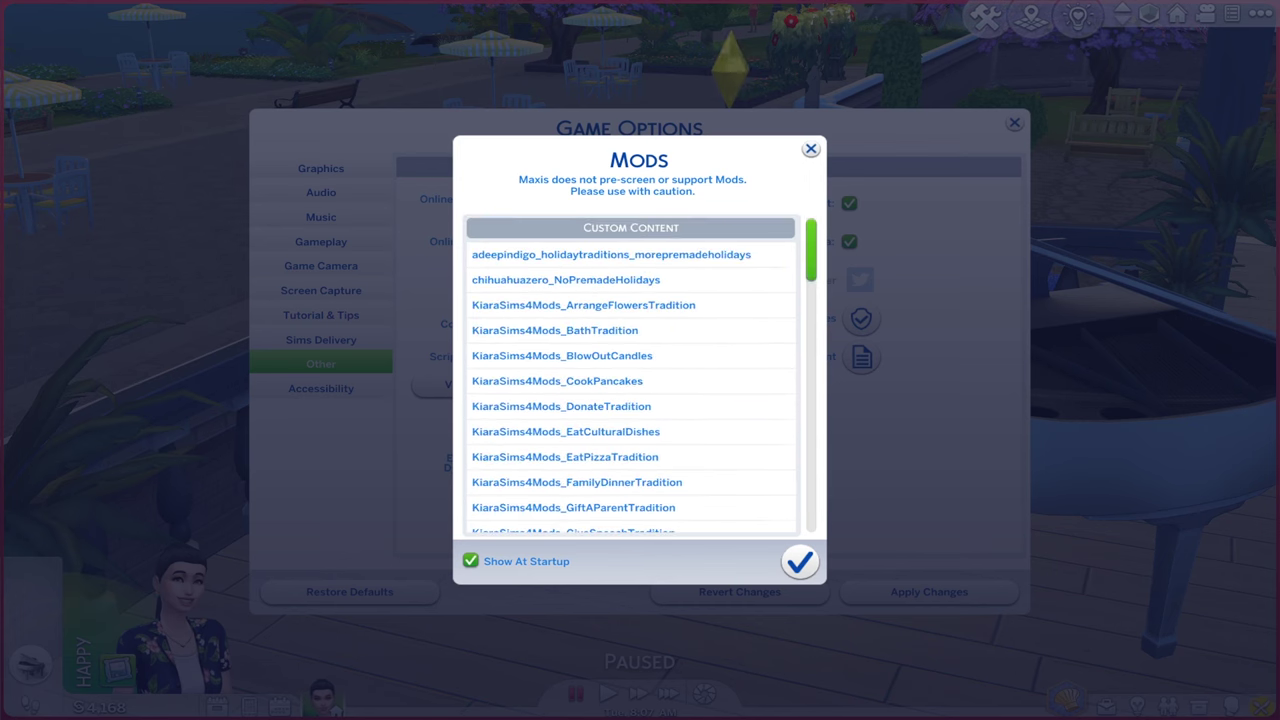
click(810, 148)
click(1014, 122)
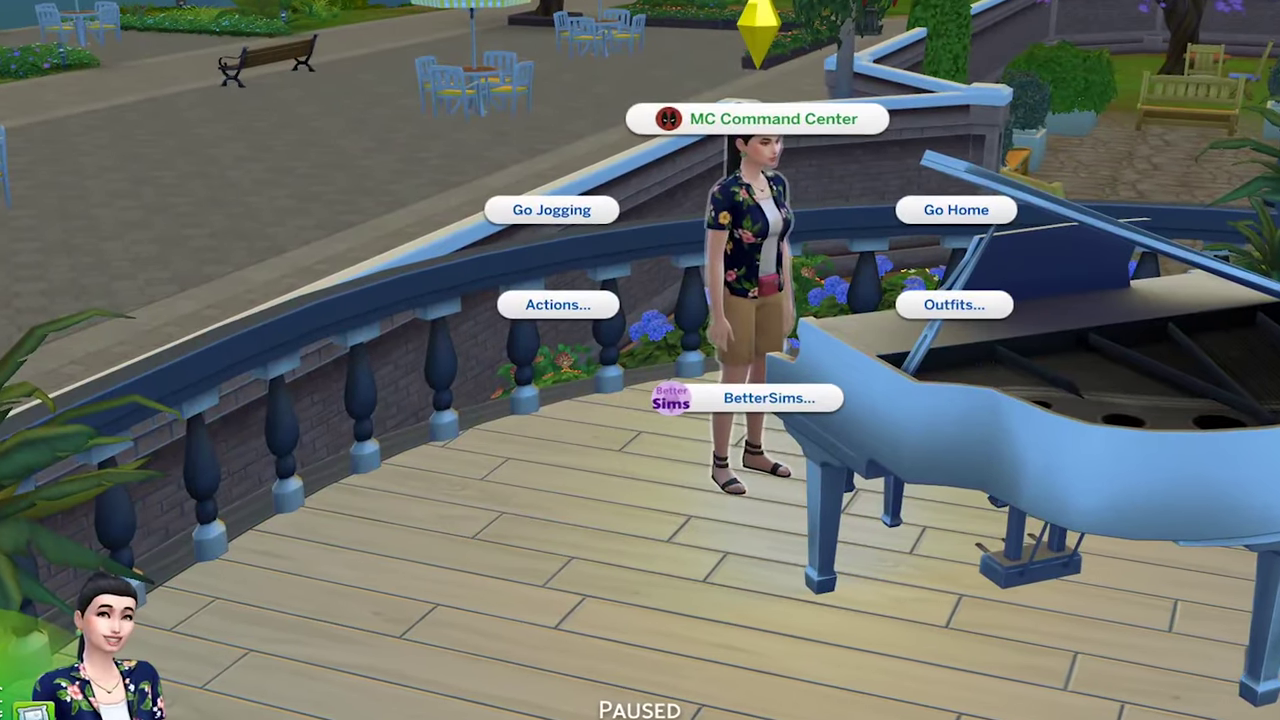
click(757, 118)
scroll(630, 300, down, 5)
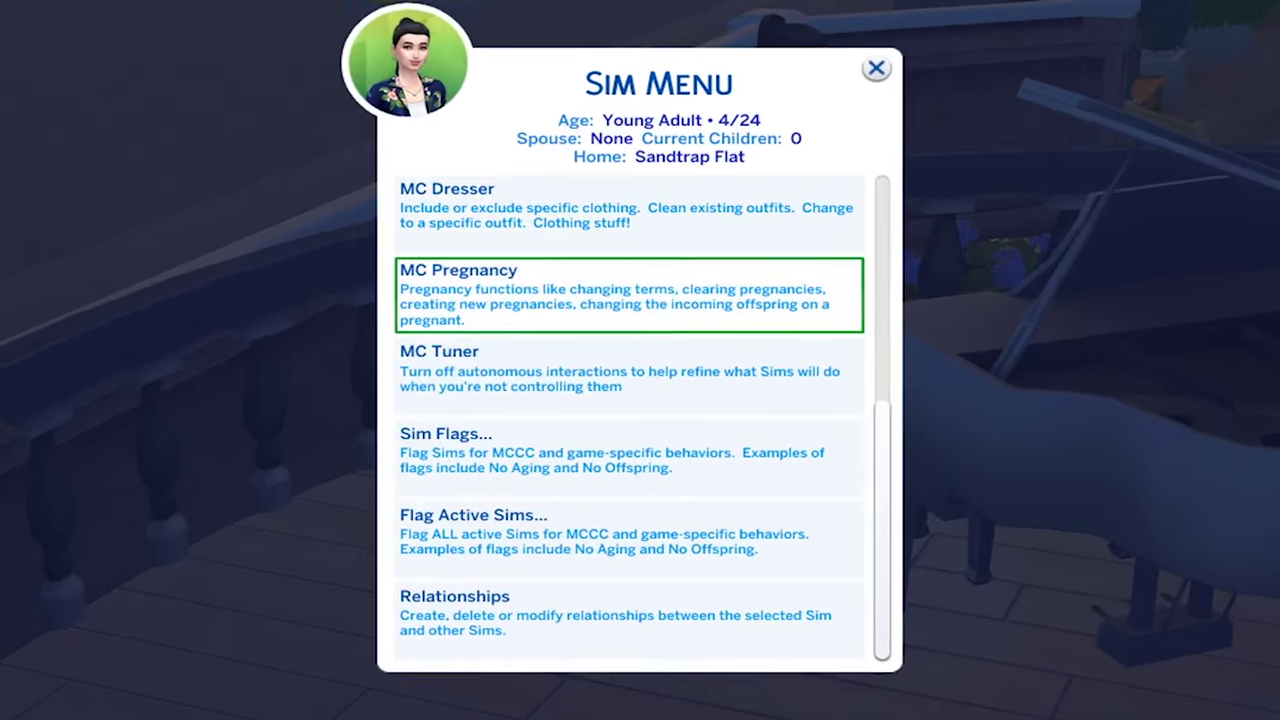
scroll(630, 420, up, 10)
key(Escape)
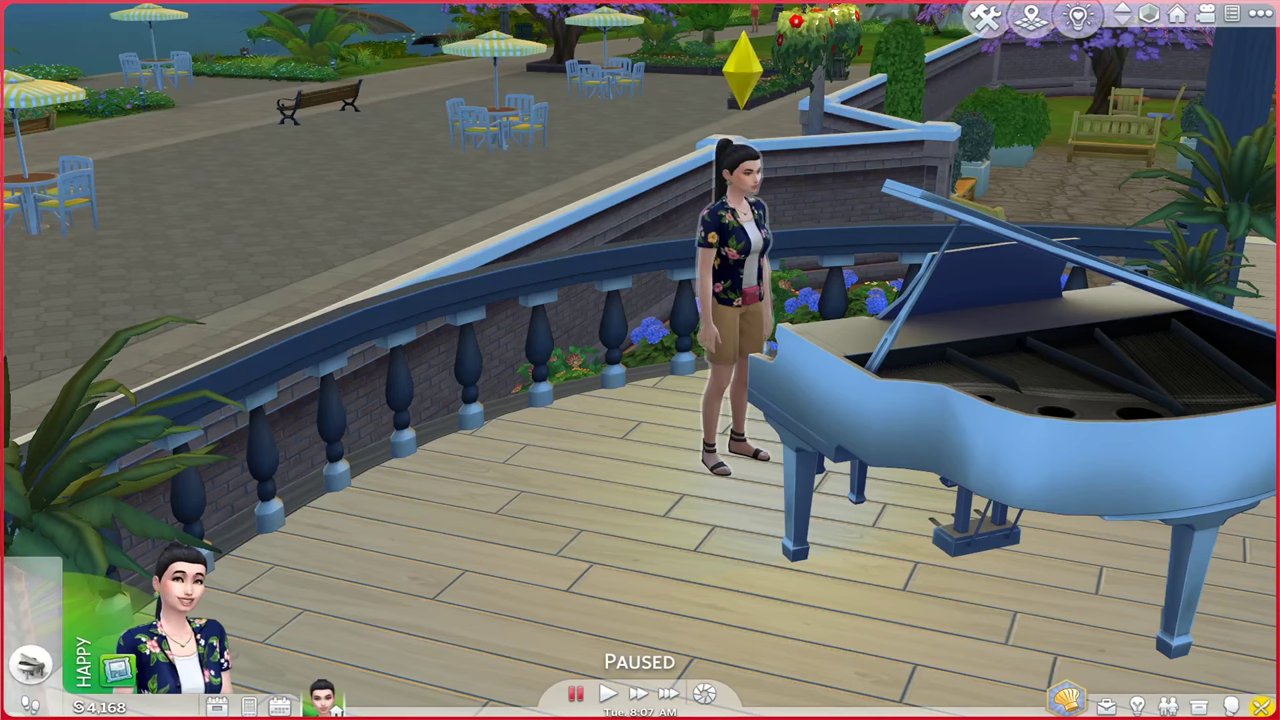
click(730, 372)
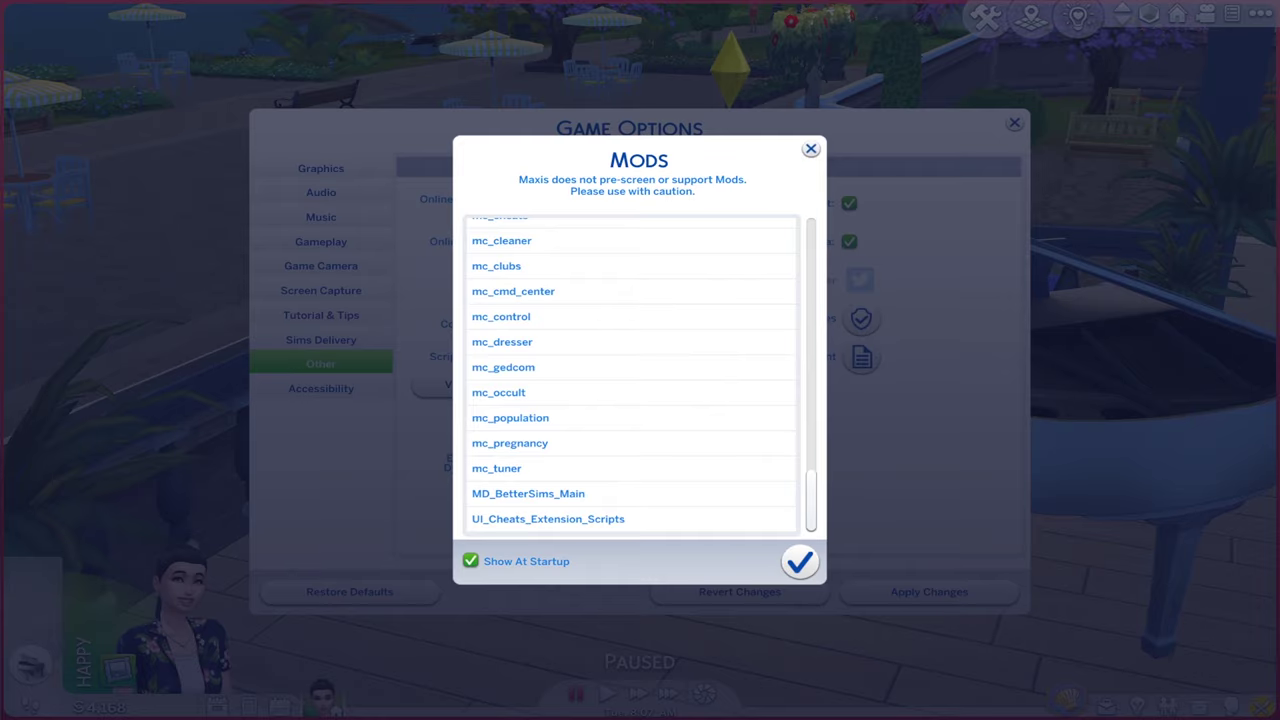
scroll(630, 375, up, 2)
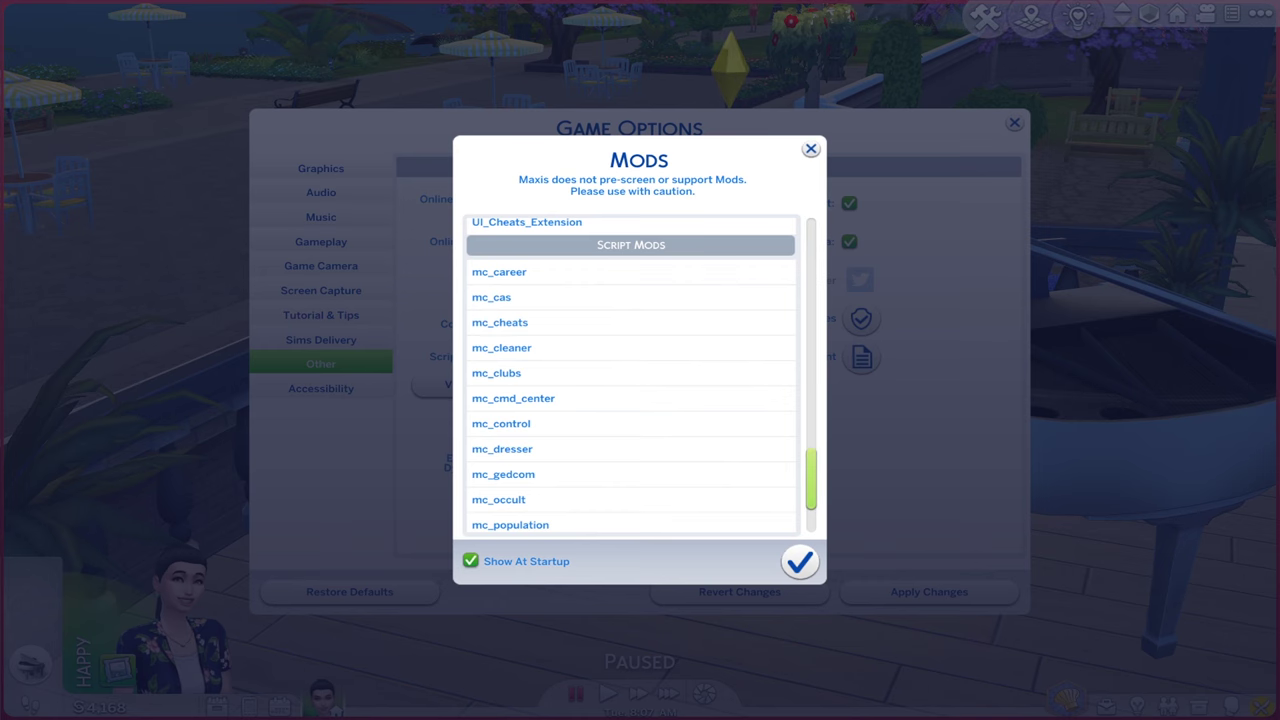
scroll(630, 375, down, 2)
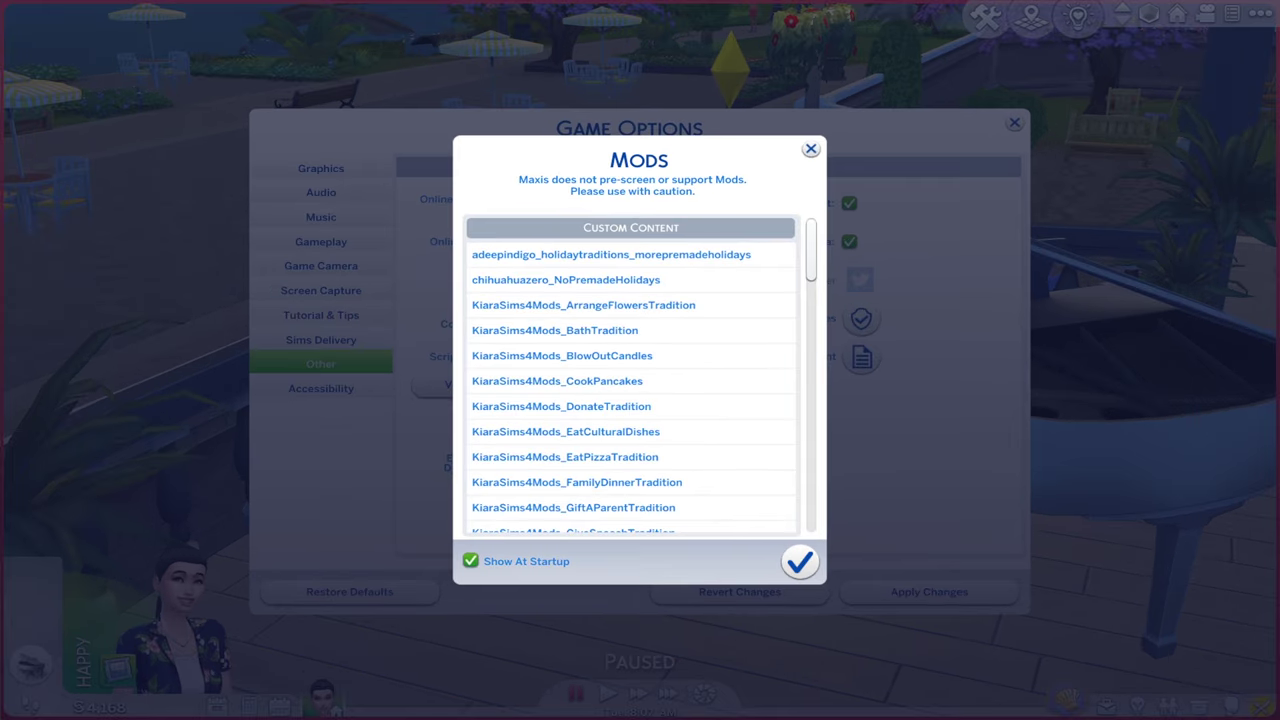
key(Escape)
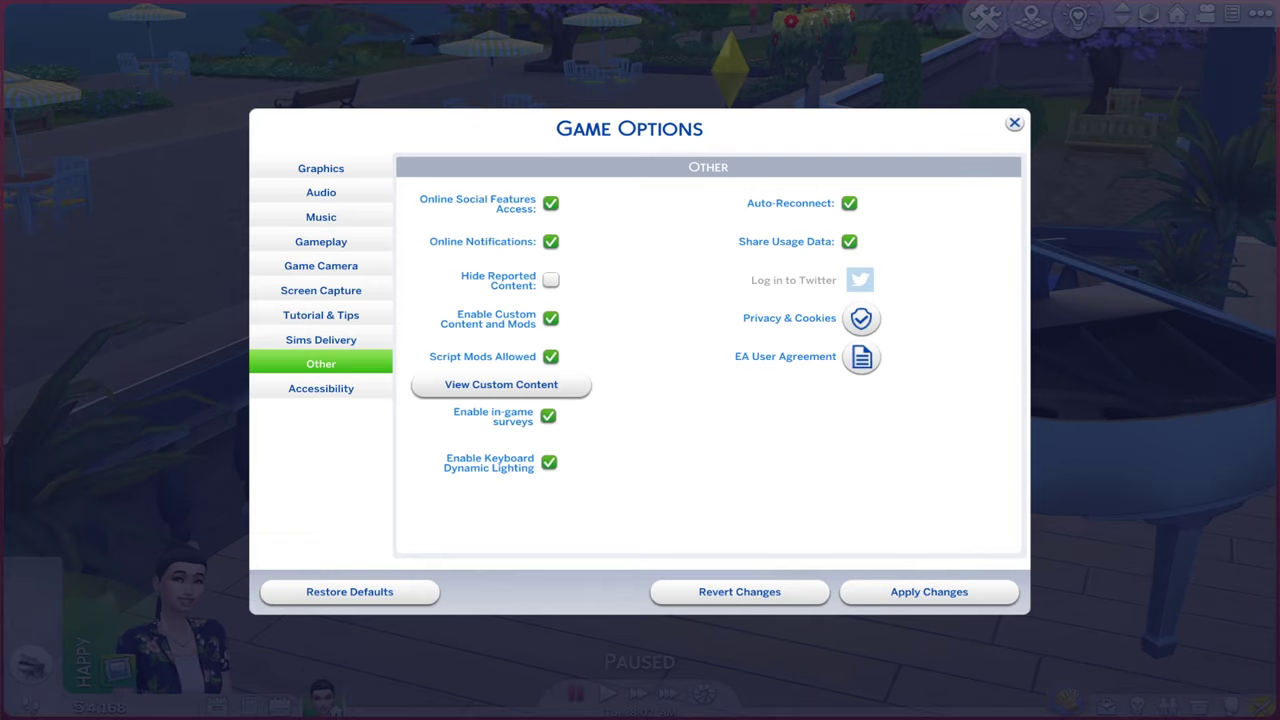
key(Escape)
click(639, 551)
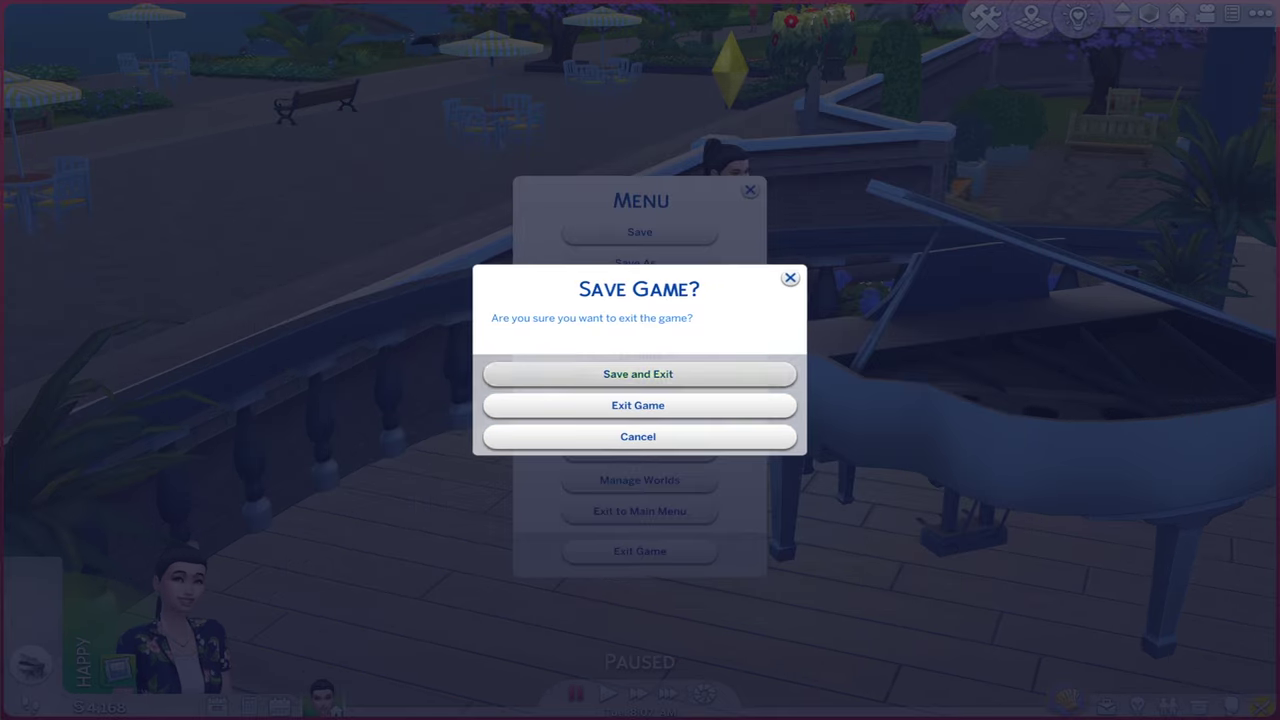
click(640, 371)
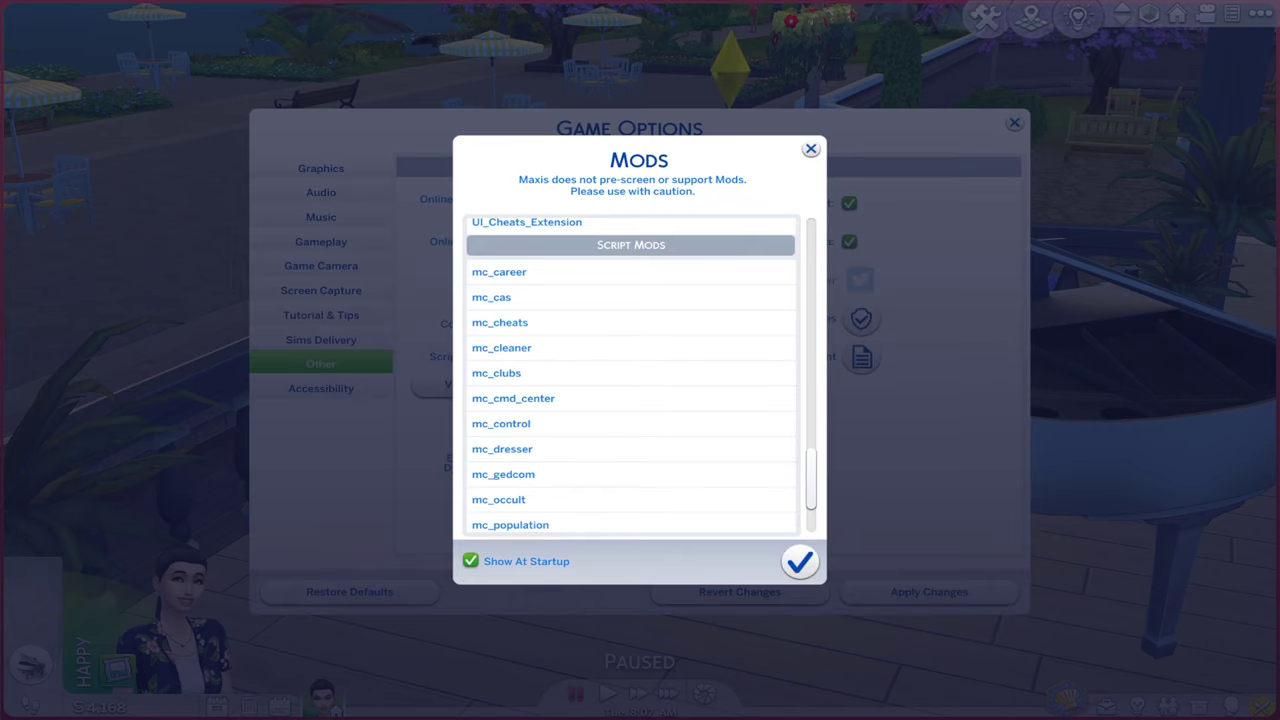
scroll(630, 400, down, 2)
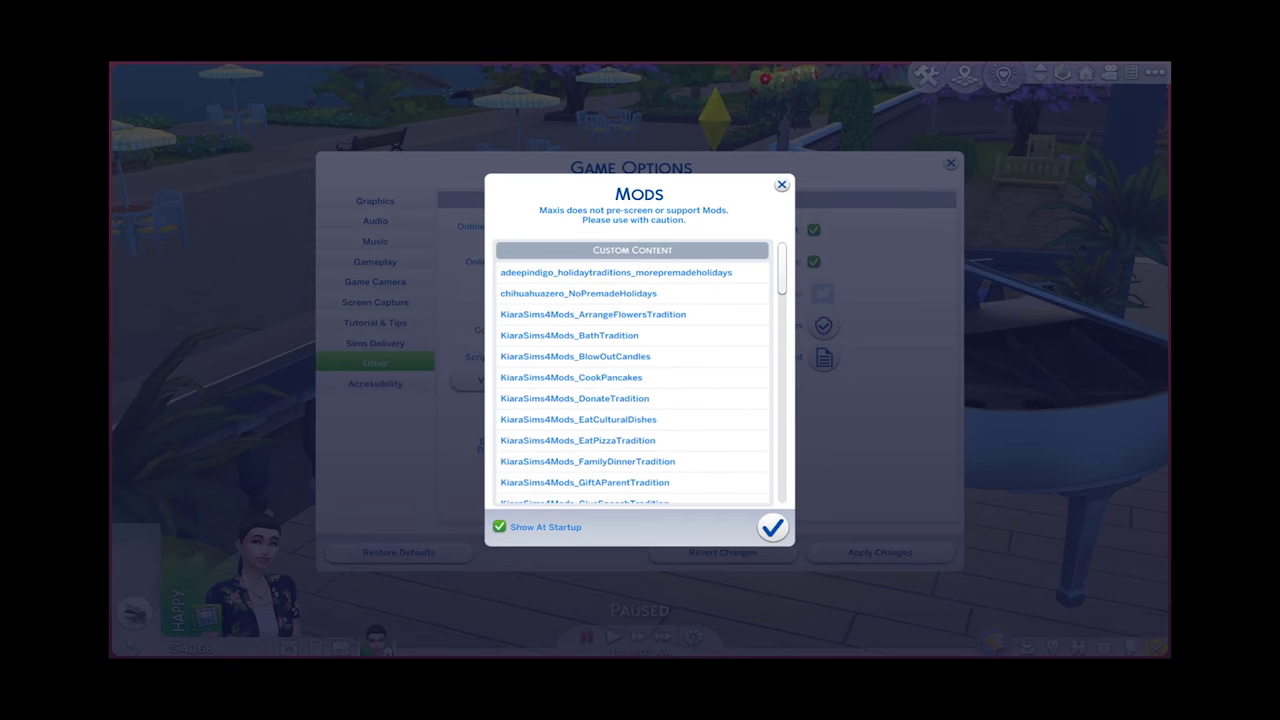
Close the Mods list and then the Game Options window
click(782, 185)
click(950, 163)
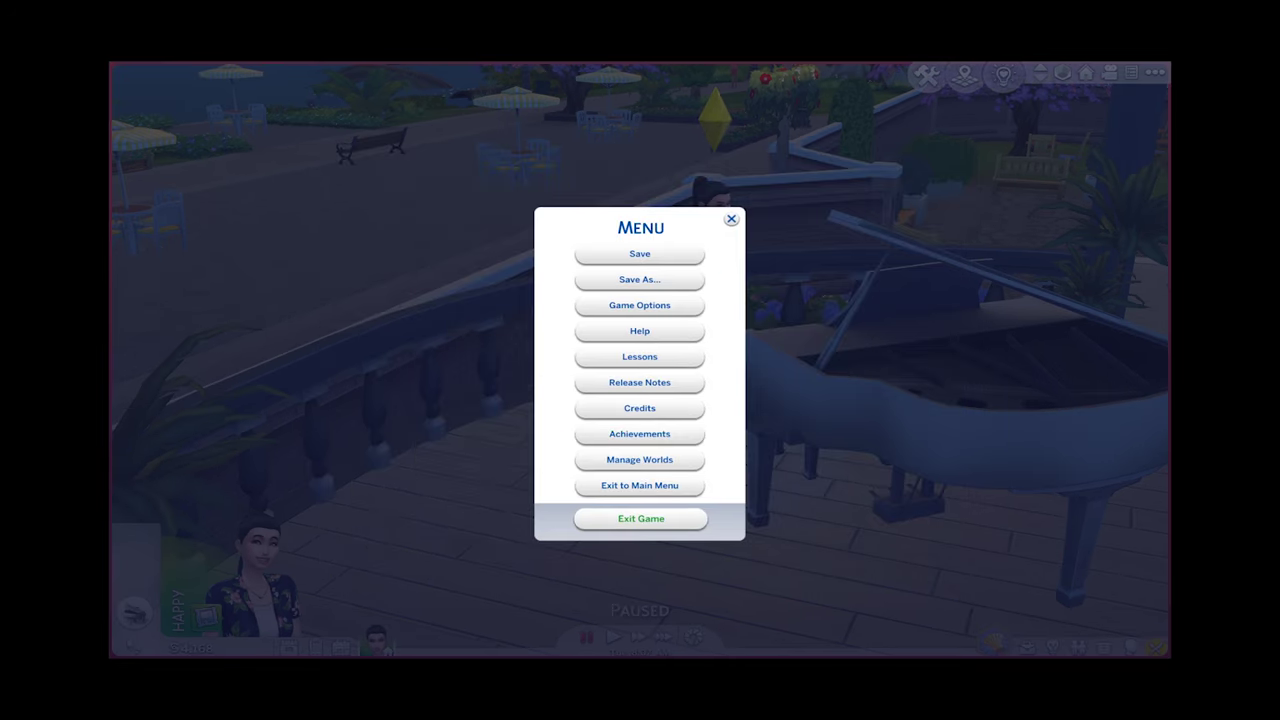